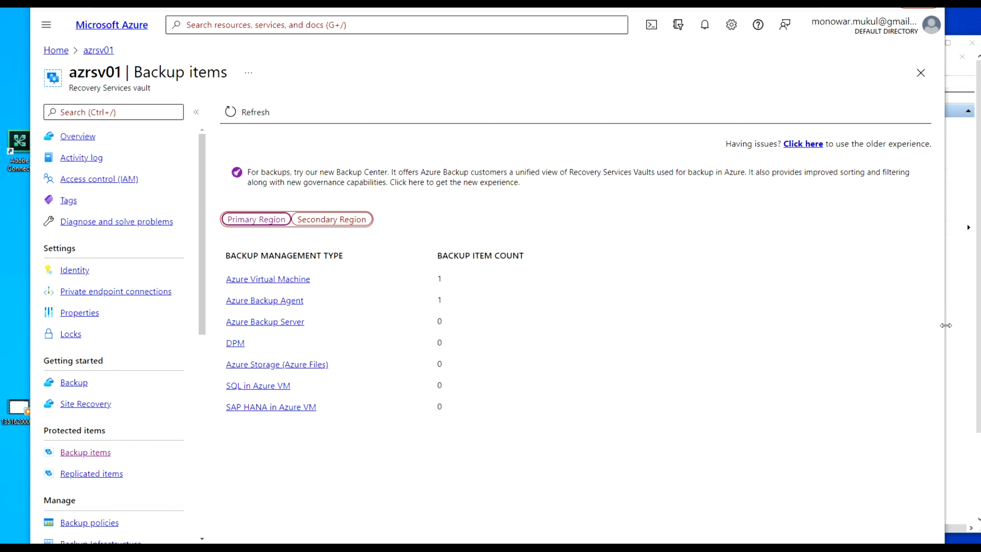
Switch to the azbkp-vm1 Remote Desktop session and open the VaultCredential folder on the Windows (C:) drive in File Explorer.
{"action": "left_click", "coordinate": [952, 341]}
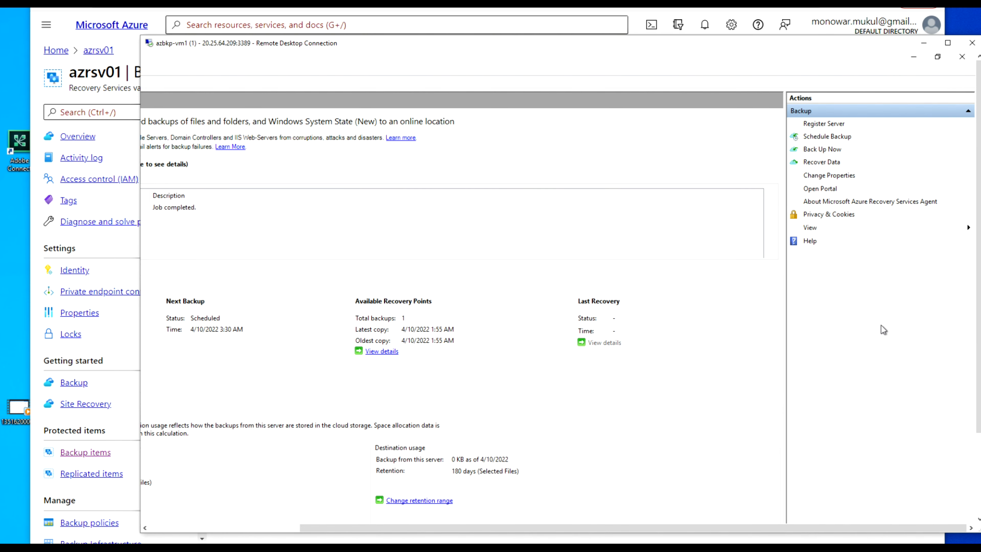
{"action": "left_click_drag", "start_coordinate": [655, 524], "coordinate": [442, 537]}
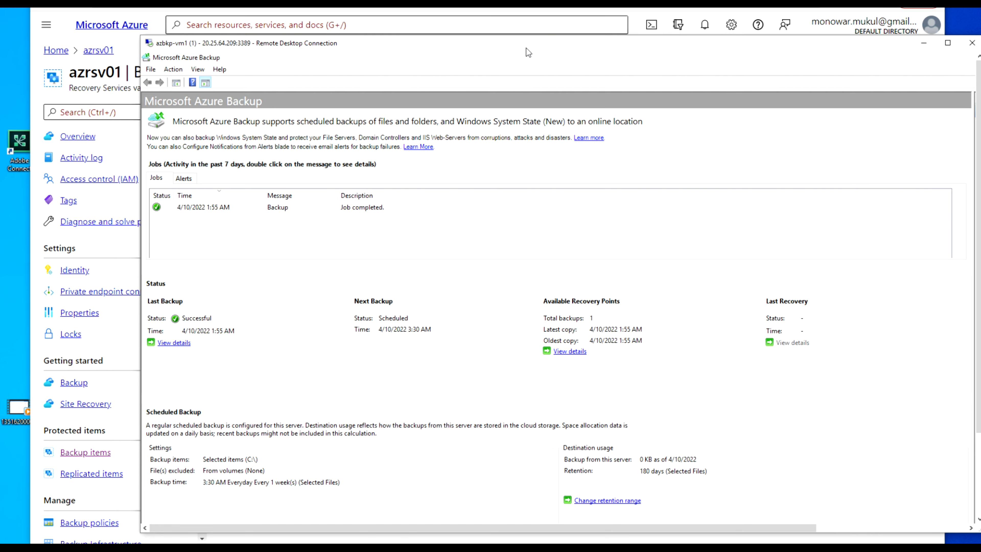
{"action": "left_click_drag", "start_coordinate": [527, 48], "coordinate": [478, 36]}
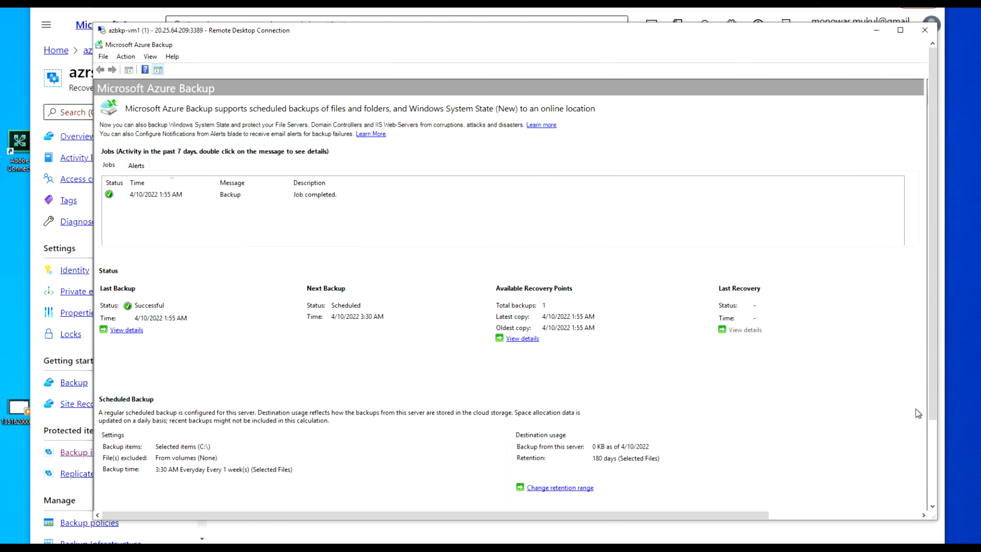
{"action": "left_click_drag", "start_coordinate": [931, 392], "coordinate": [911, 518]}
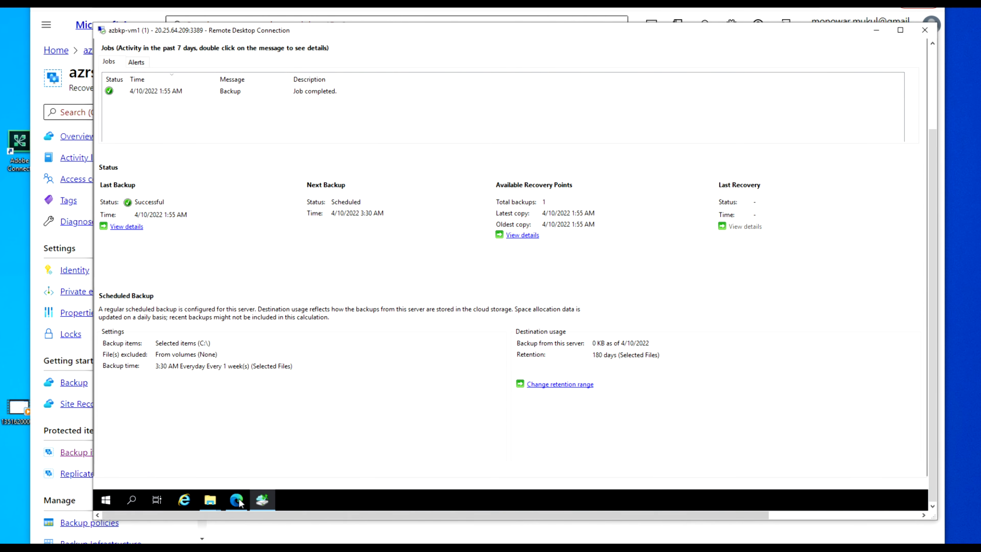
{"action": "left_click", "coordinate": [210, 500]}
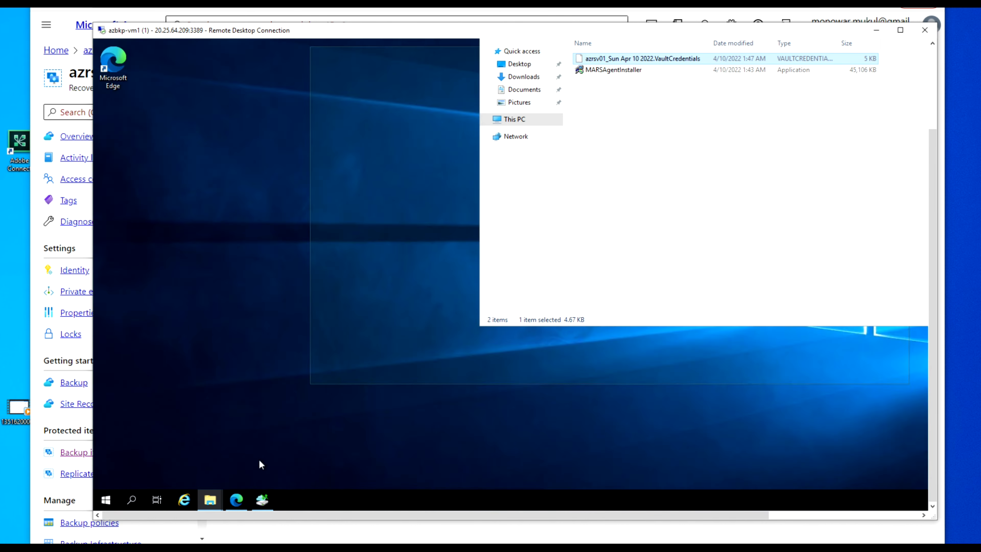
{"action": "left_click", "coordinate": [259, 460]}
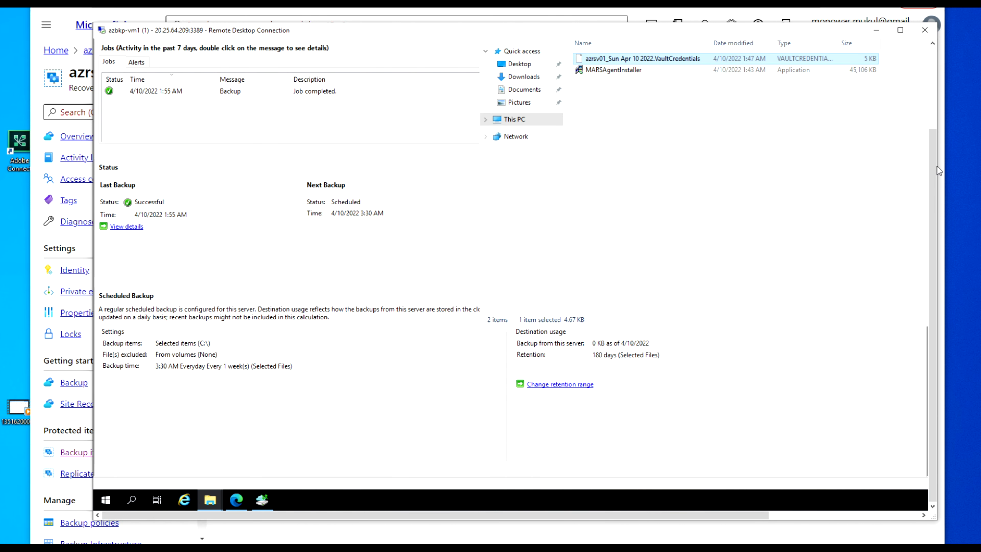
{"action": "left_click_drag", "start_coordinate": [936, 149], "coordinate": [938, 107]}
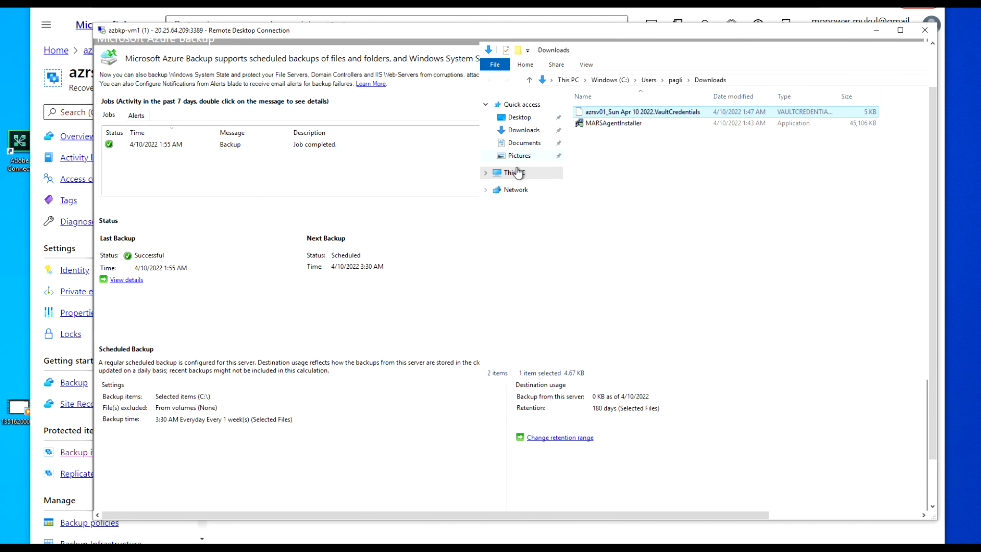
{"action": "left_click", "coordinate": [610, 81]}
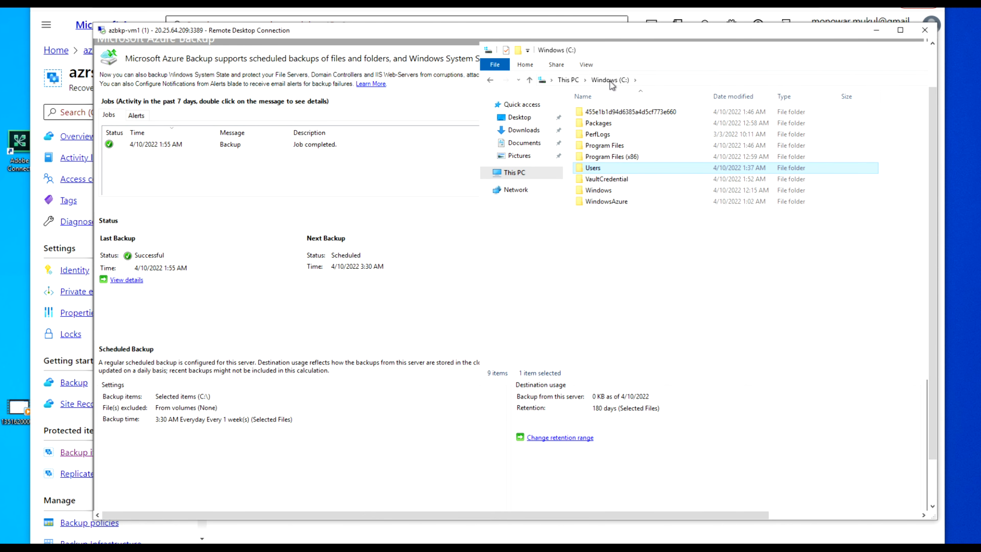
{"action": "double_click", "coordinate": [604, 180]}
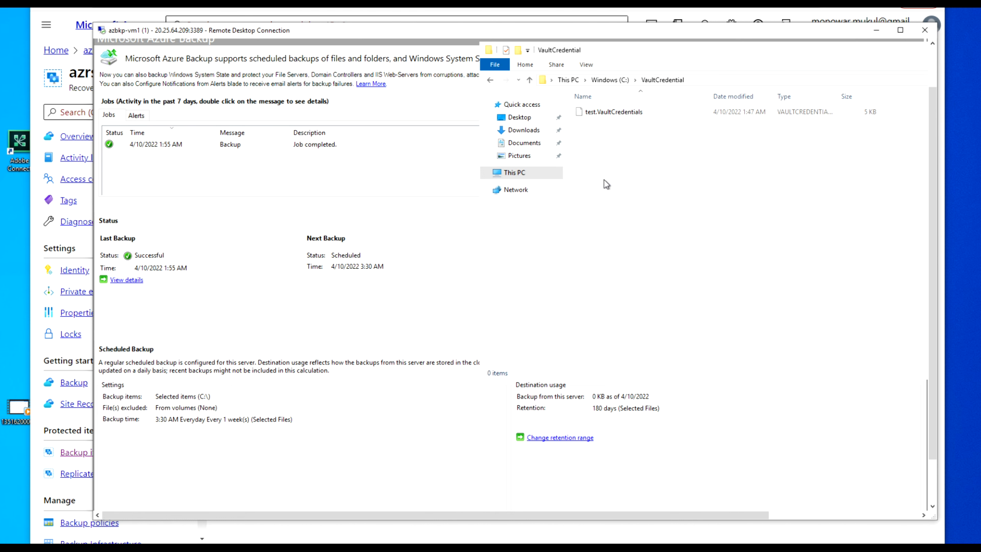
Try to open the test.VaultCredentials file in the VaultCredential folder.
{"action": "left_click", "coordinate": [607, 113]}
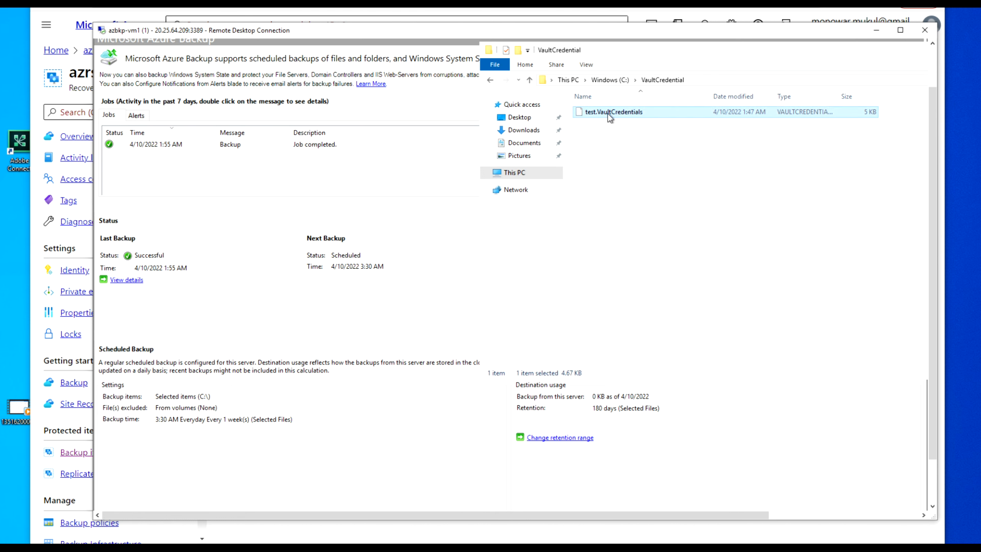
{"action": "double_click", "coordinate": [608, 114]}
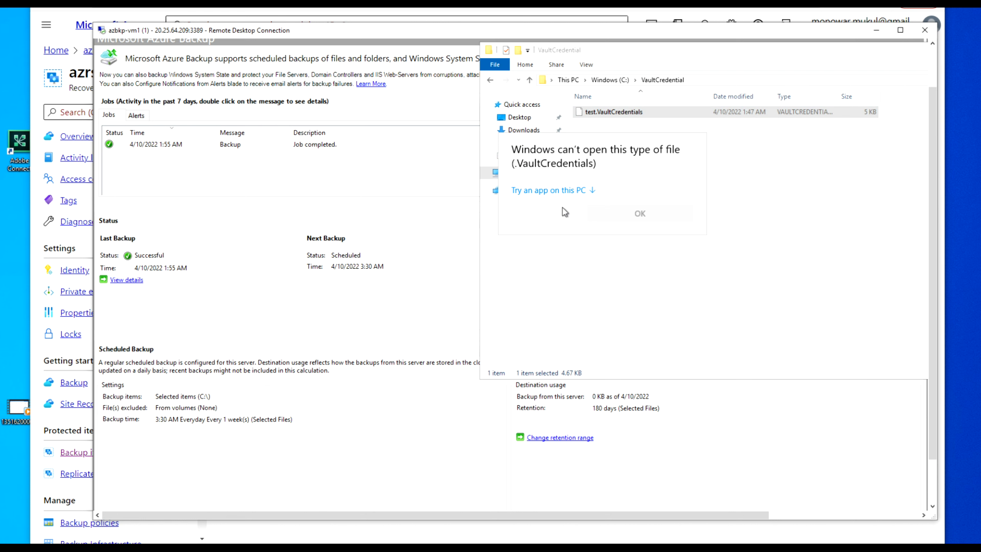
{"action": "left_click", "coordinate": [761, 185]}
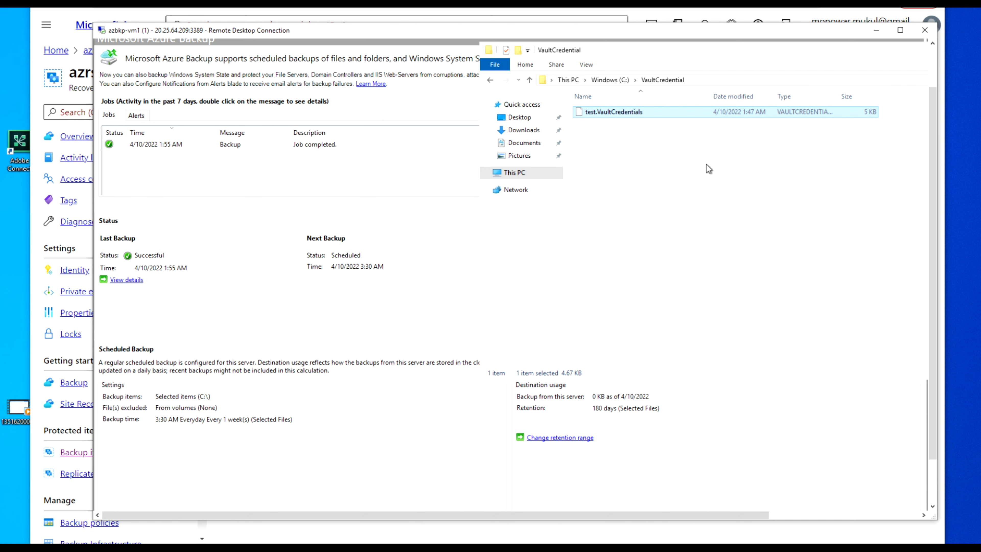
Permanently delete the test.VaultCredentials file from the VaultCredential folder on C:.
{"action": "left_click_drag", "start_coordinate": [742, 53], "coordinate": [572, 55]}
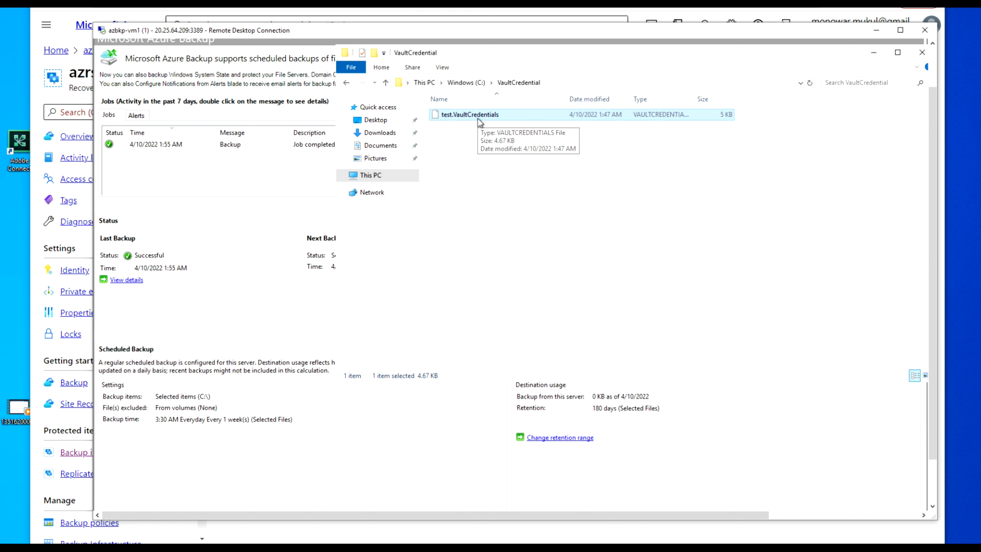
{"action": "key", "text": "shift+Delete"}
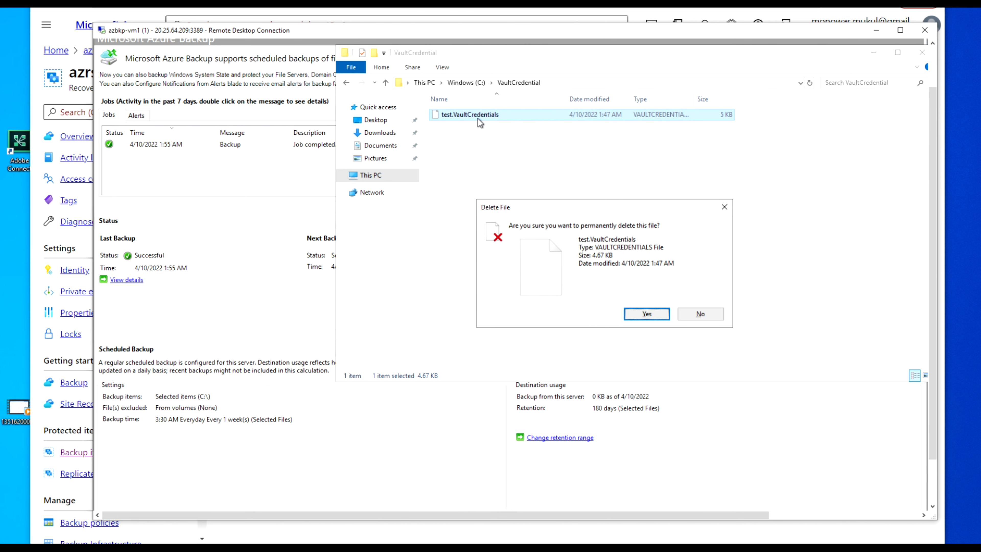
{"action": "key", "text": "Return"}
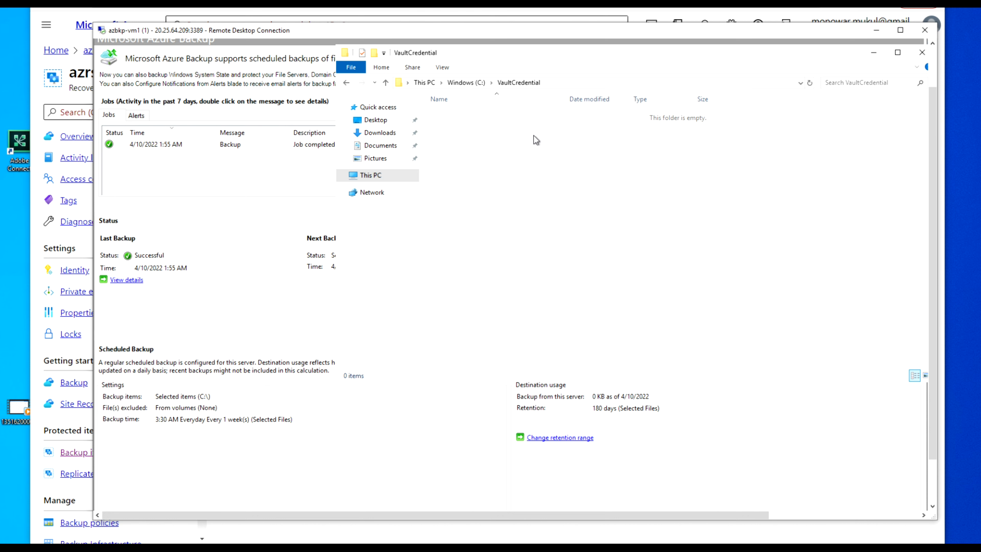
Start the Recover Data wizard in Microsoft Azure Backup for this server (azbkp-vm1) with the individual files and folders recovery mode.
{"action": "left_click", "coordinate": [238, 58]}
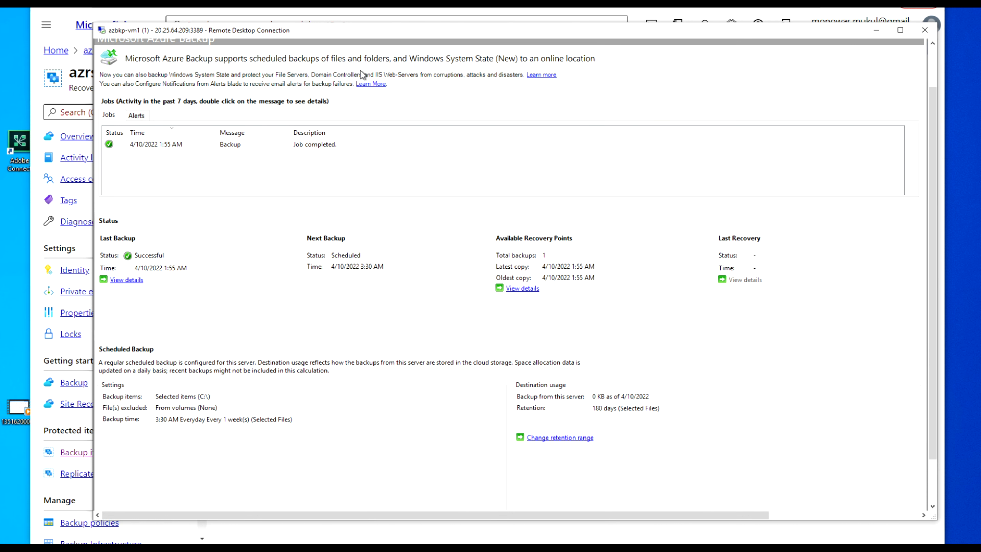
{"action": "left_click_drag", "start_coordinate": [652, 514], "coordinate": [850, 518]}
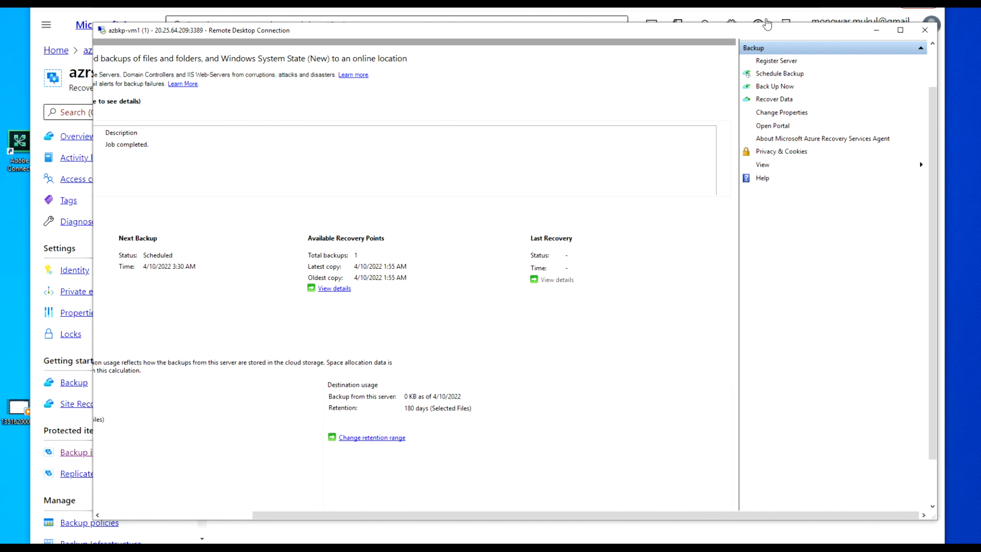
{"action": "left_click_drag", "start_coordinate": [932, 107], "coordinate": [932, 62]}
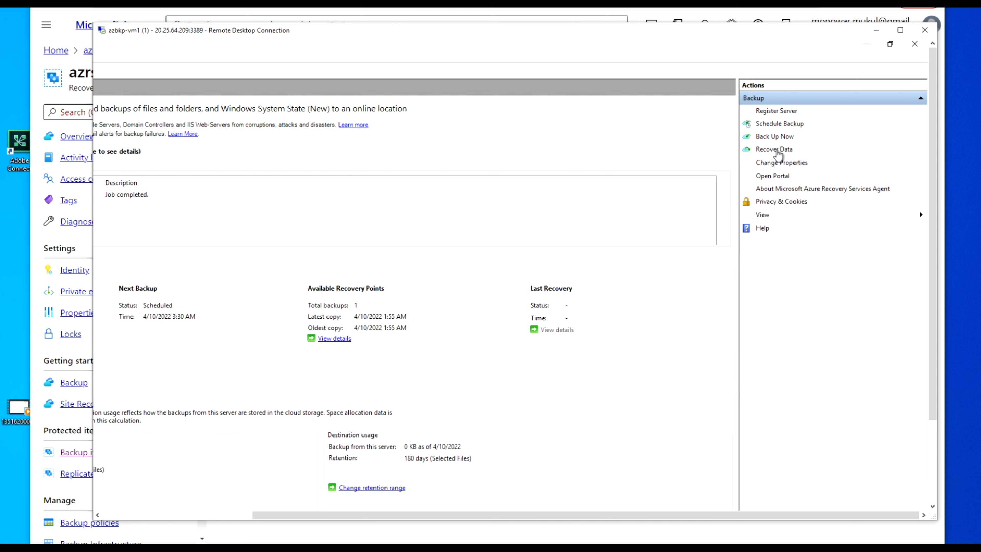
{"action": "left_click", "coordinate": [776, 150]}
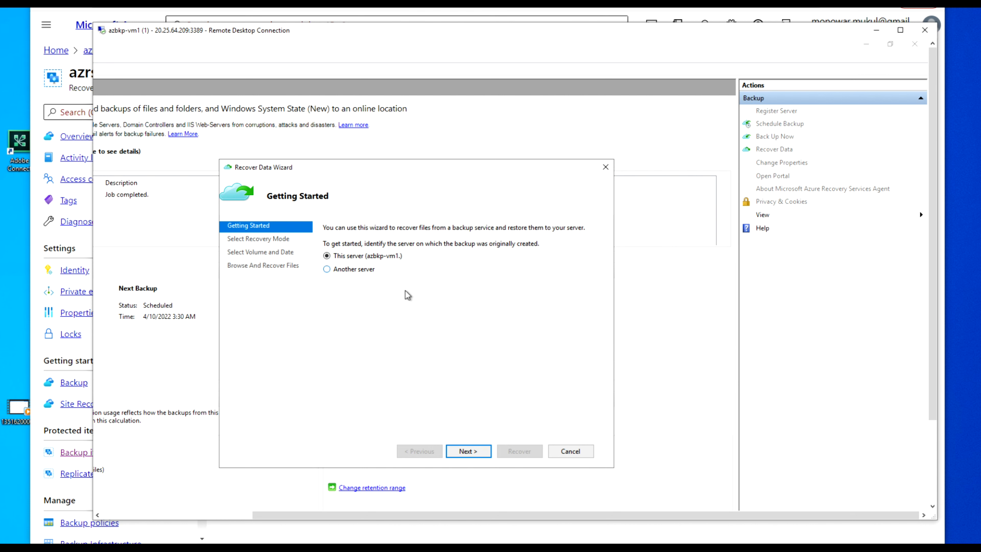
{"action": "left_click", "coordinate": [469, 452]}
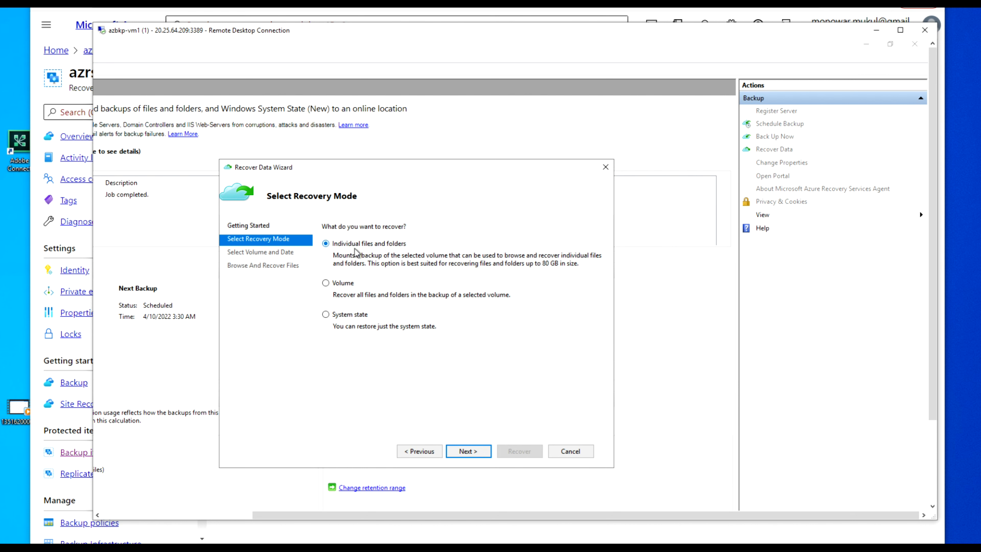
{"action": "left_click", "coordinate": [466, 453]}
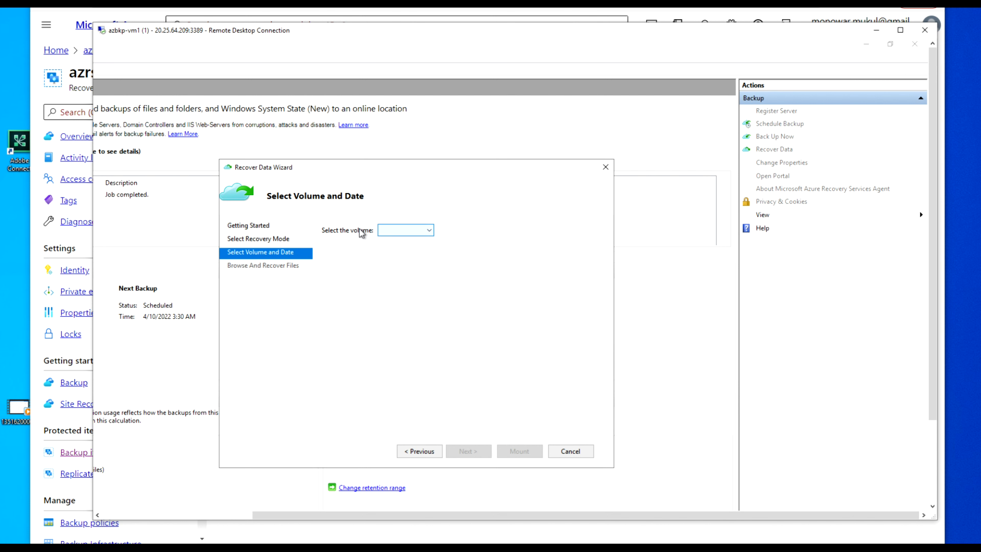
Select volume C:\ and mount its 4/10/2022 1:55 AM backup as a recovery volume.
{"action": "left_click", "coordinate": [428, 233]}
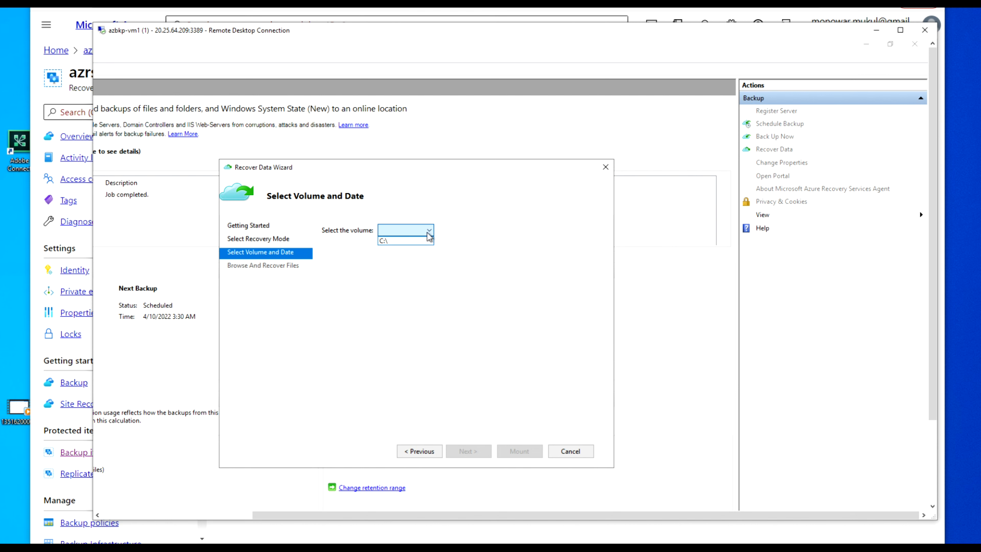
{"action": "left_click", "coordinate": [405, 241]}
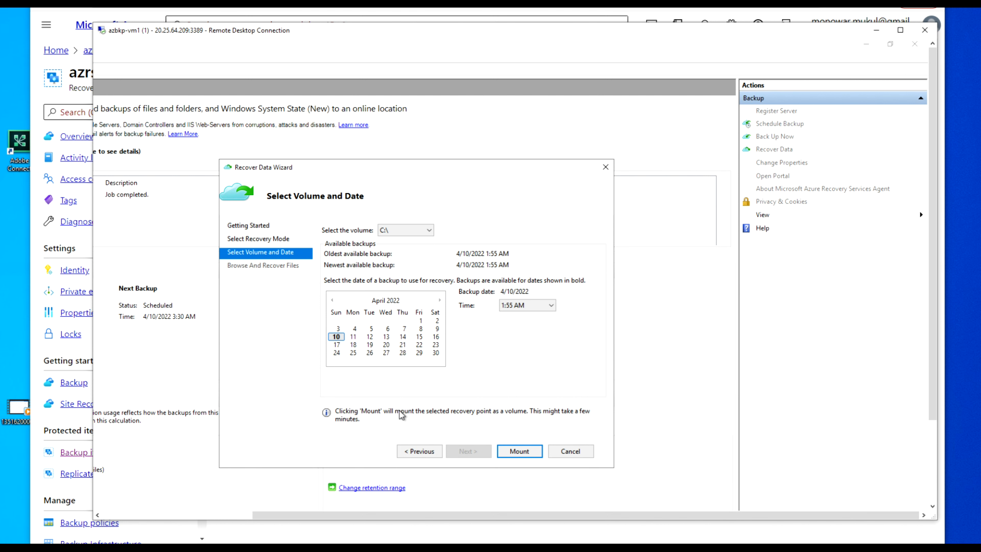
{"action": "left_click", "coordinate": [518, 457]}
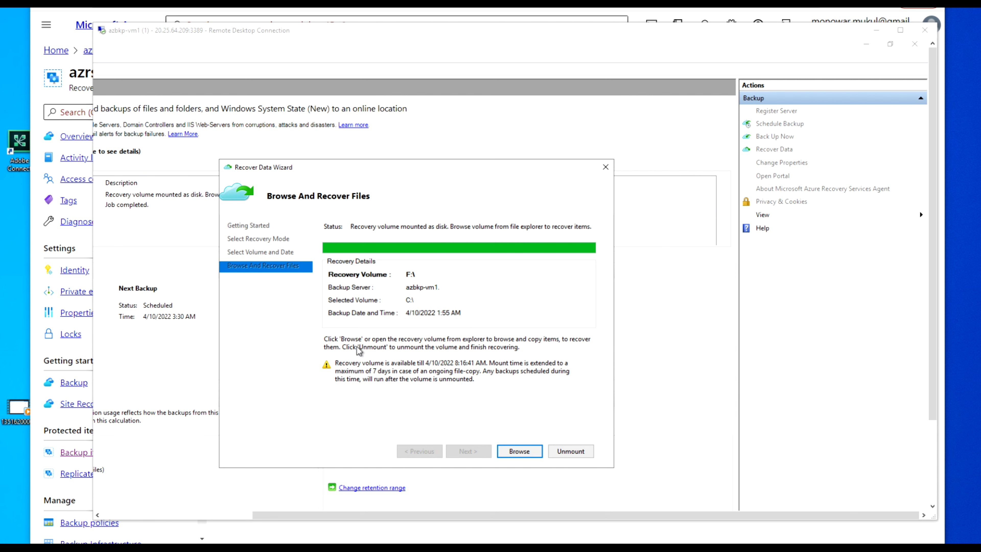
Browse the mounted recovery volume F: in File Explorer and open its VaultCredential folder.
{"action": "left_click", "coordinate": [519, 451]}
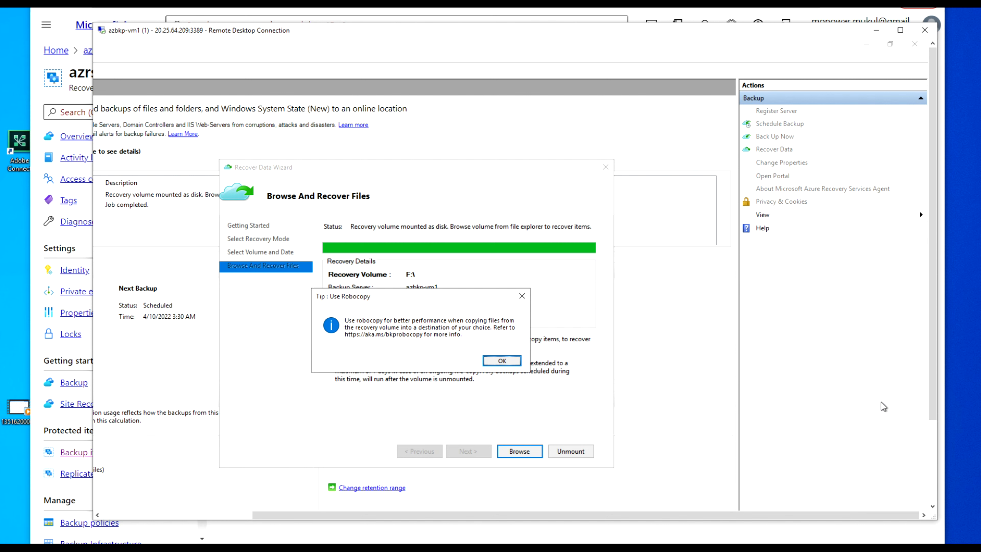
{"action": "left_click_drag", "start_coordinate": [932, 411], "coordinate": [933, 492]}
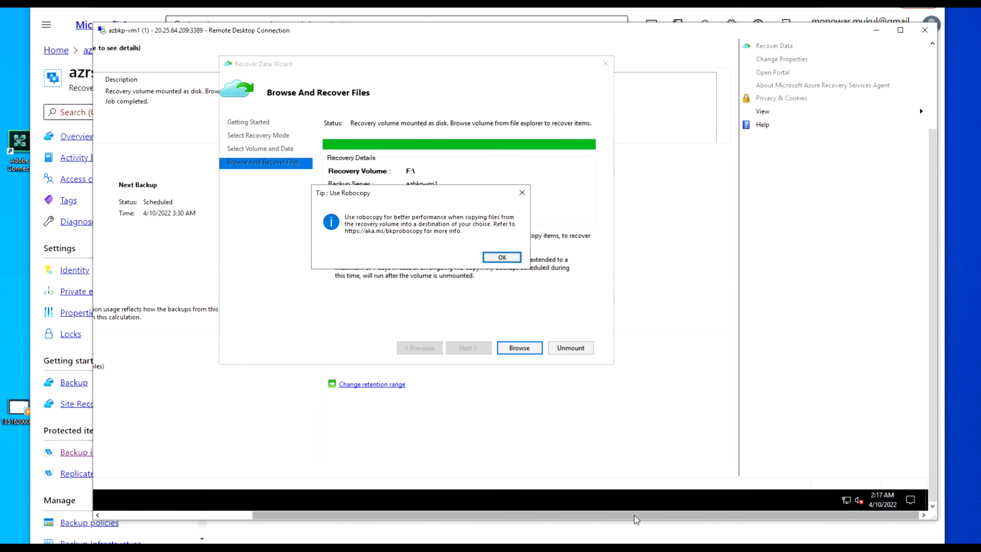
{"action": "left_click_drag", "start_coordinate": [633, 516], "coordinate": [457, 516]}
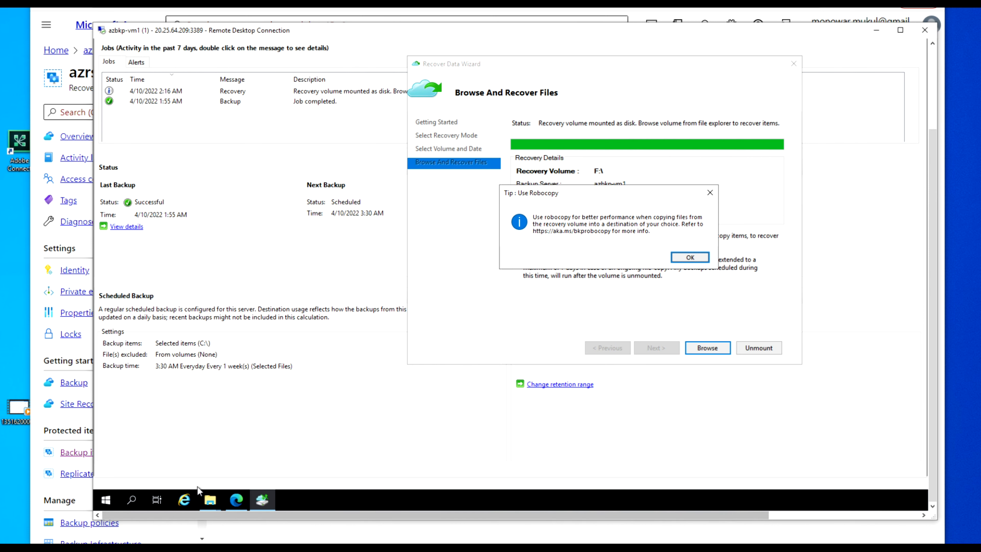
{"action": "left_click", "coordinate": [218, 502]}
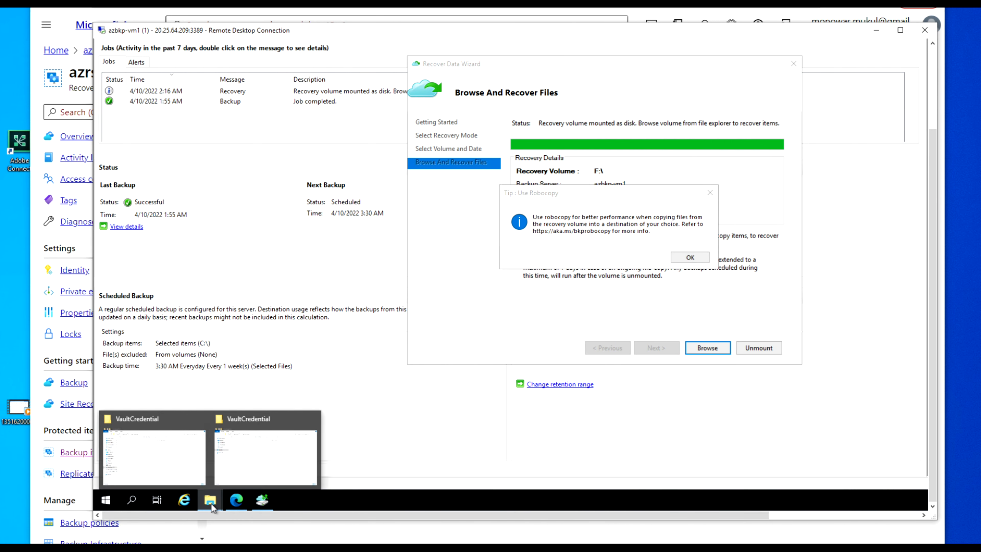
{"action": "left_click", "coordinate": [138, 456]}
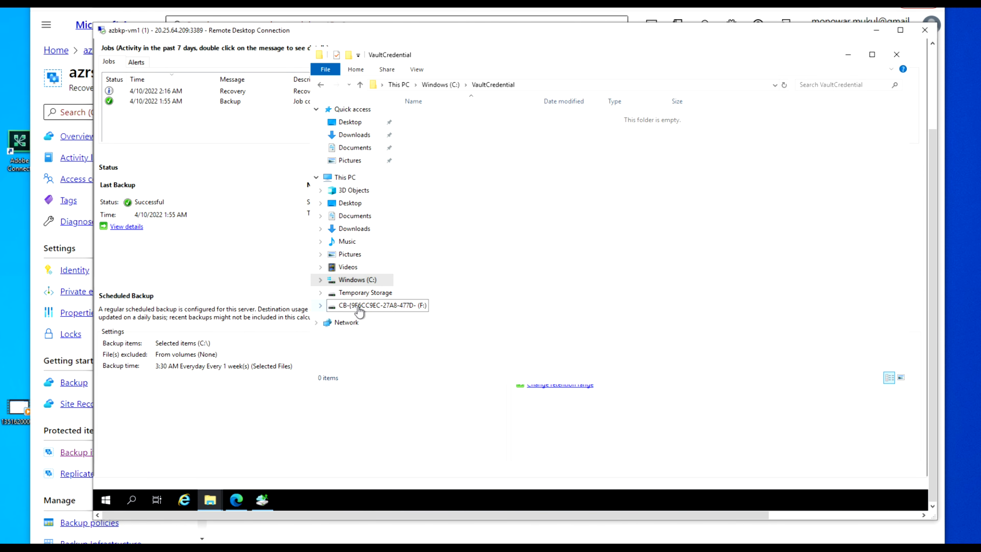
{"action": "left_click", "coordinate": [337, 307]}
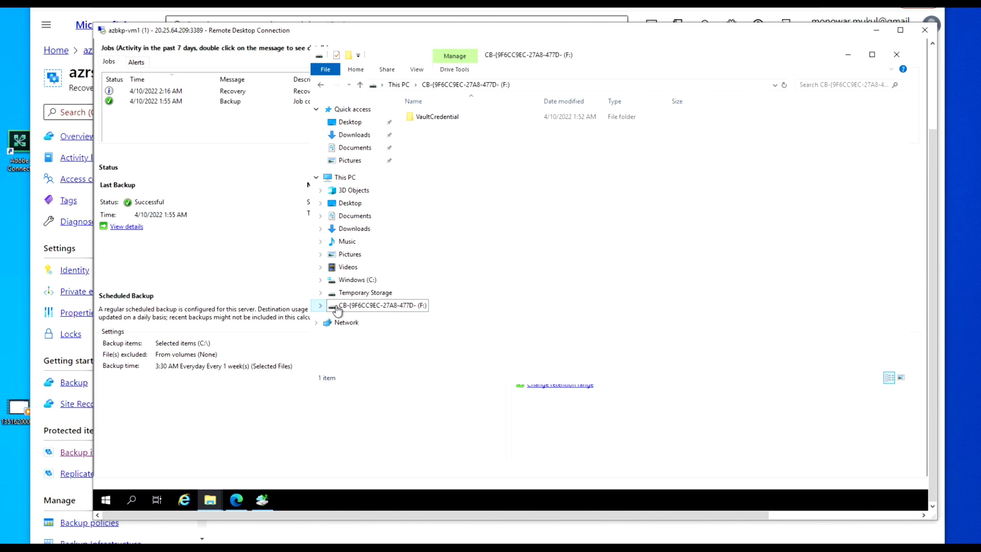
{"action": "double_click", "coordinate": [429, 118]}
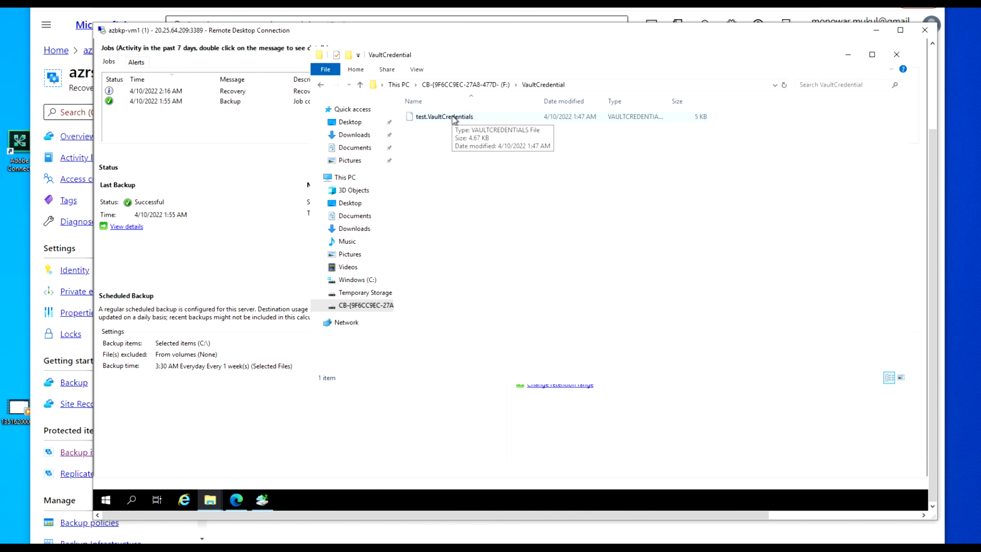
Copy test.VaultCredentials from the recovery volume F: and paste it into the VaultCredential folder on Windows (C:).
{"action": "right_click", "coordinate": [454, 120]}
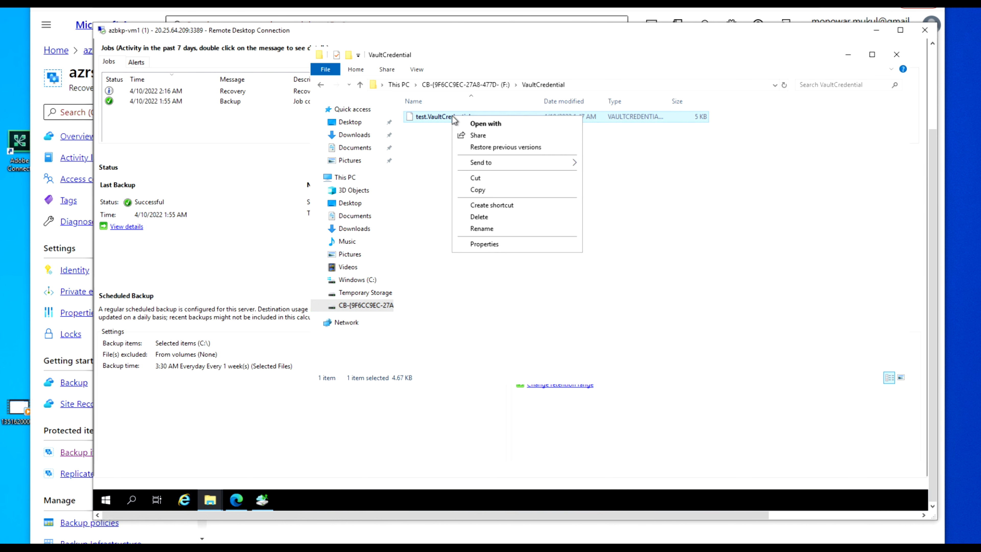
{"action": "left_click", "coordinate": [489, 190]}
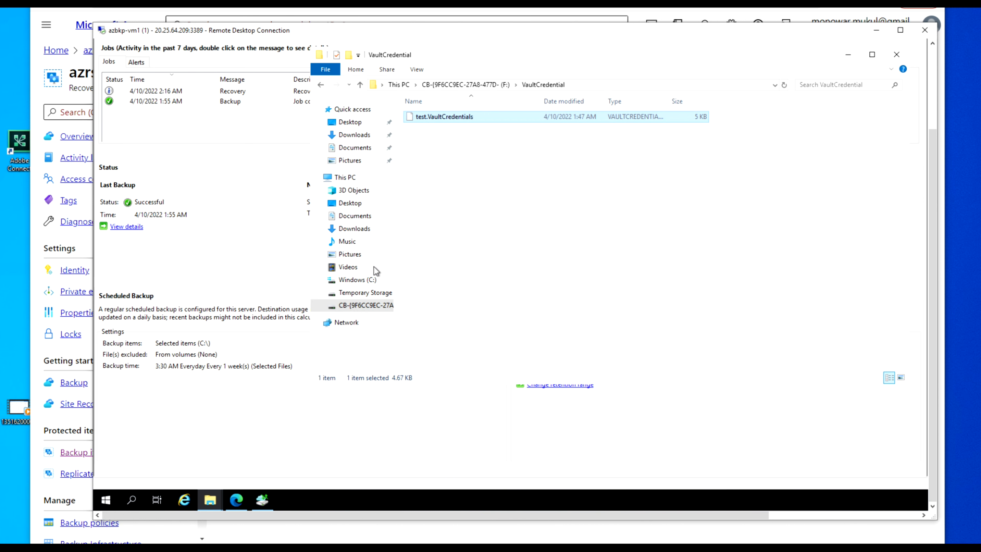
{"action": "left_click", "coordinate": [364, 281]}
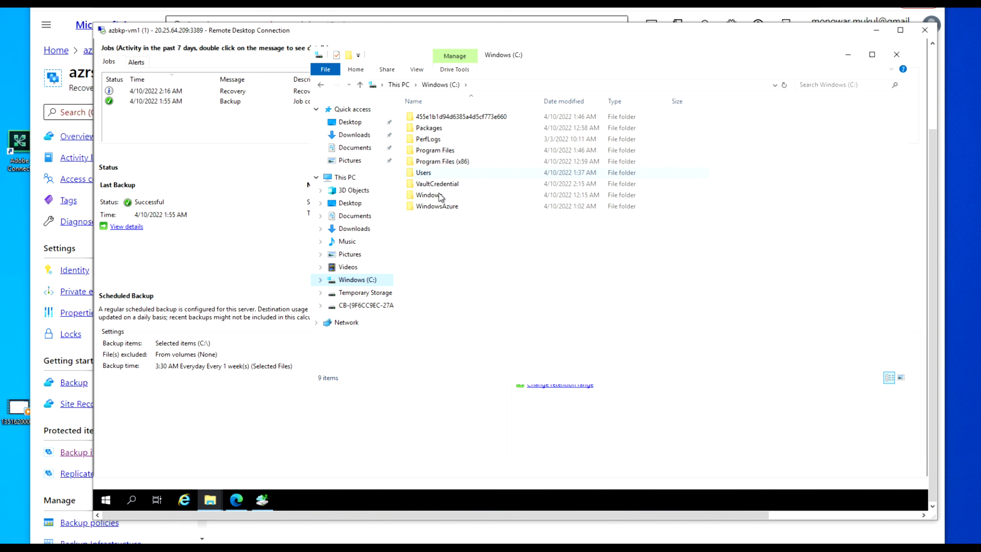
{"action": "double_click", "coordinate": [447, 187]}
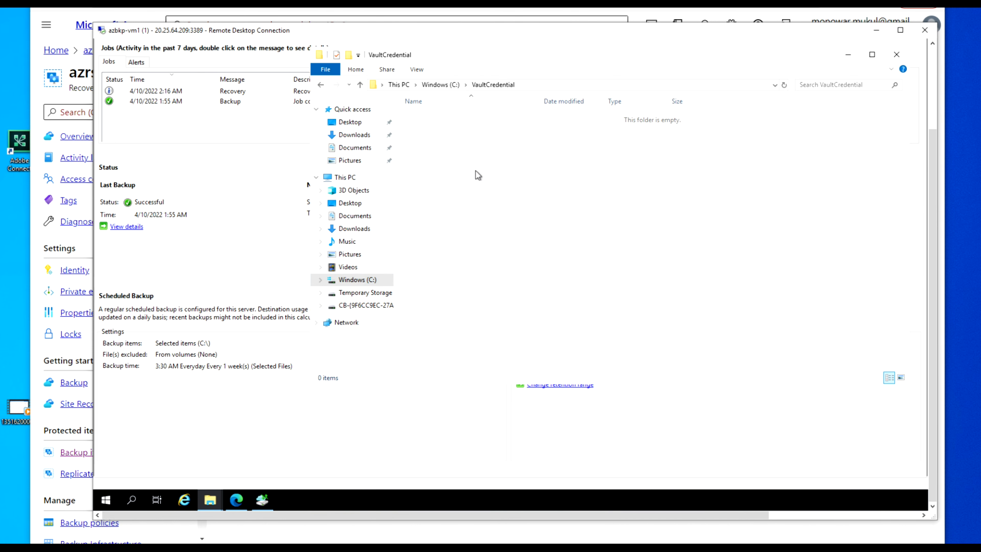
{"action": "right_click", "coordinate": [478, 173]}
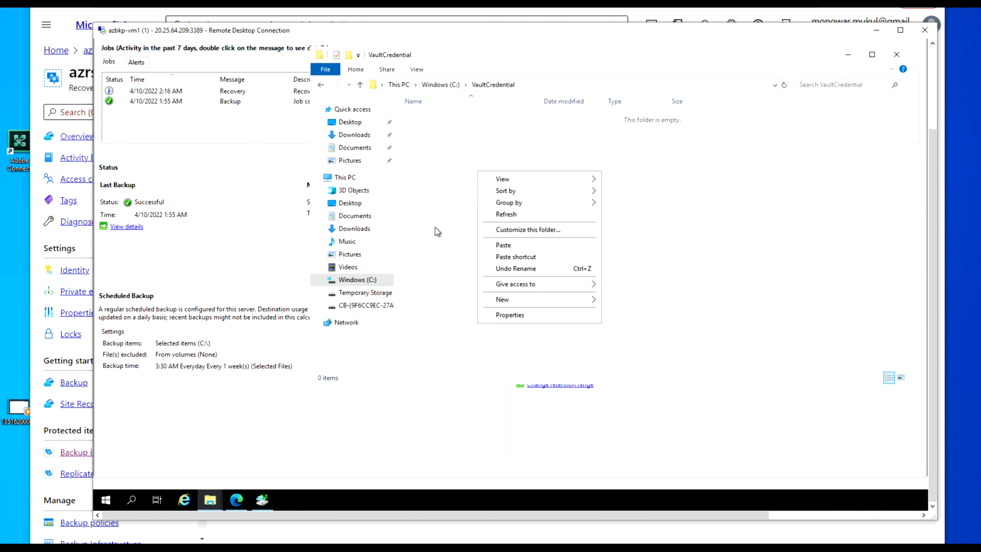
{"action": "left_click", "coordinate": [107, 500]}
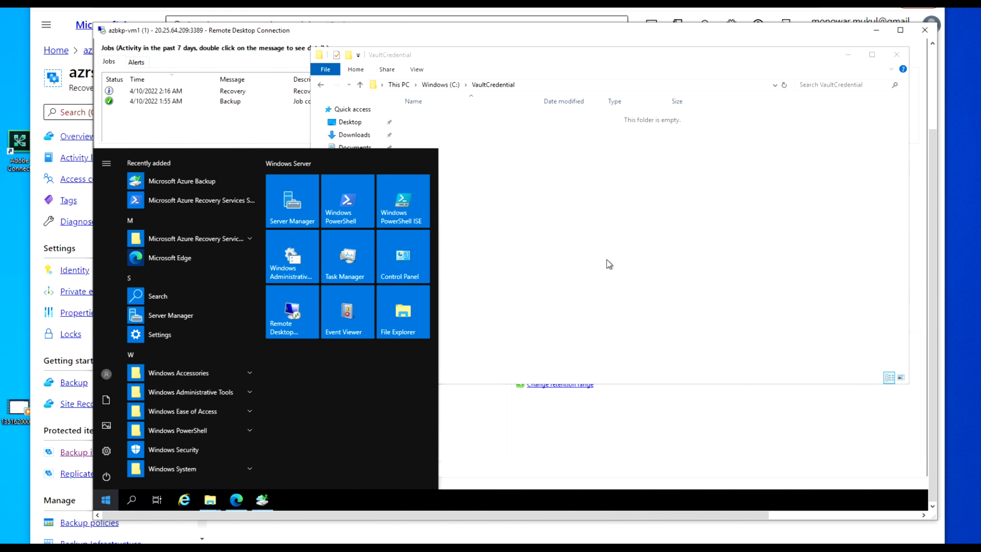
{"action": "left_click", "coordinate": [599, 231]}
{"action": "right_click", "coordinate": [598, 227]}
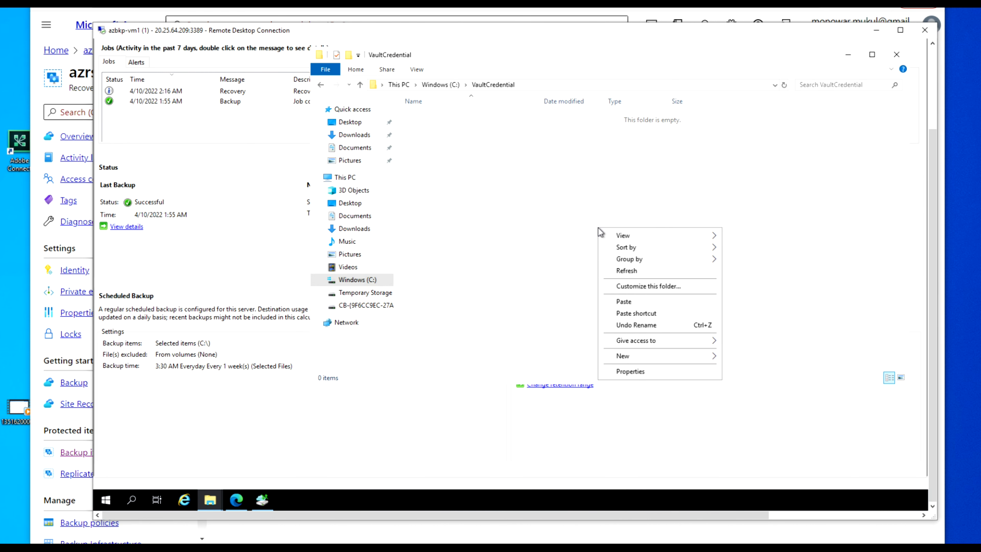
{"action": "left_click", "coordinate": [631, 302]}
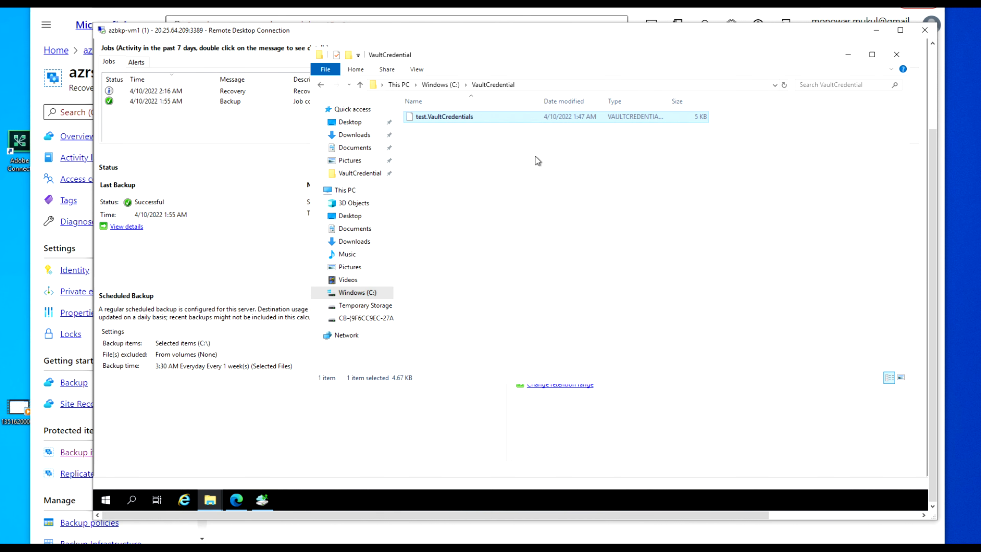
Put the File Explorer windows and the Robocopy tip out of the way, and unmount recovery volume F: to end the recovery.
{"action": "left_click", "coordinate": [853, 55]}
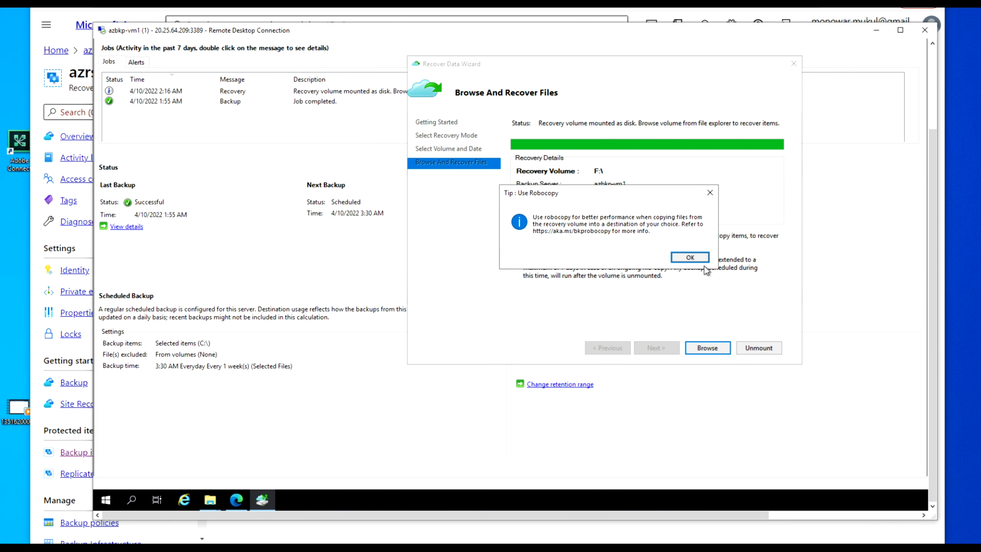
{"action": "left_click", "coordinate": [695, 258]}
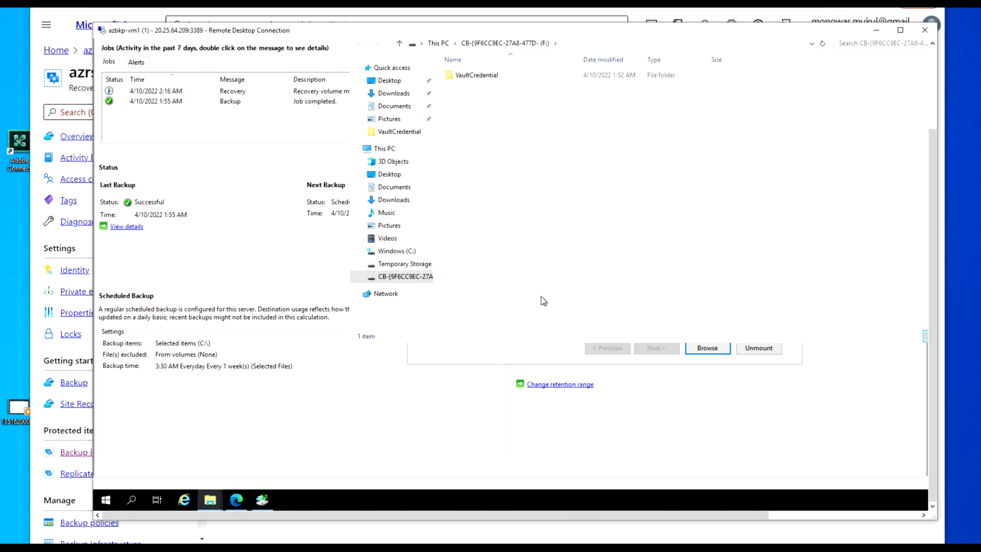
{"action": "left_click", "coordinate": [478, 353]}
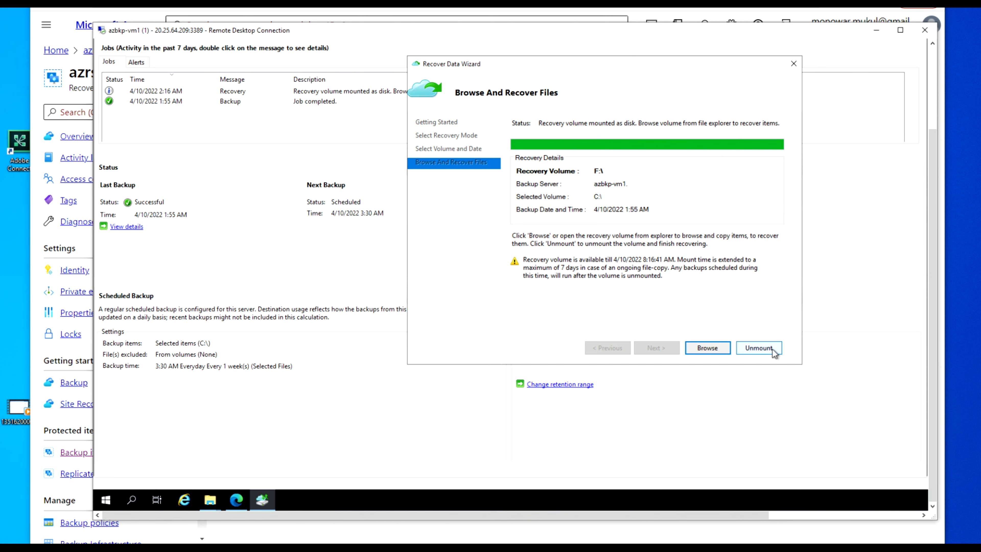
{"action": "left_click", "coordinate": [758, 348]}
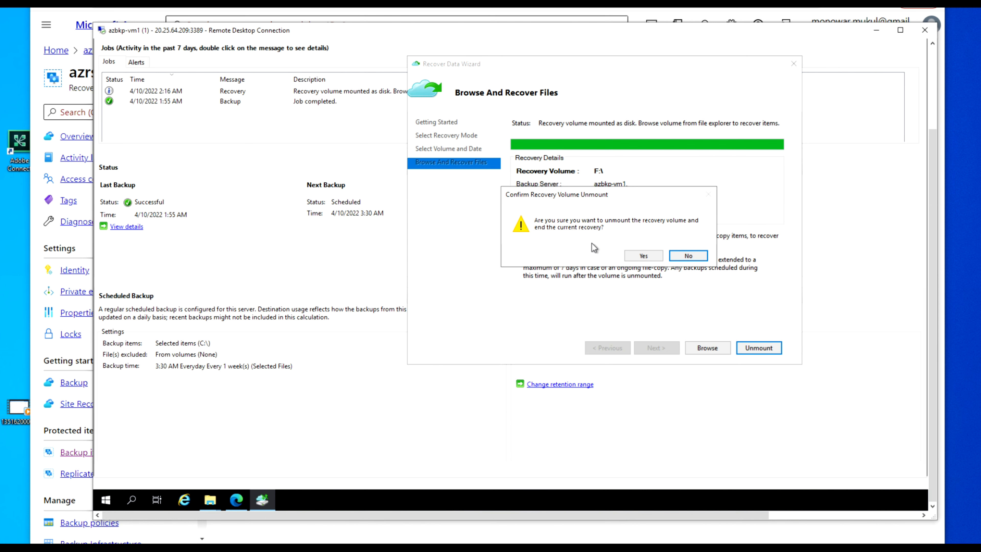
{"action": "left_click", "coordinate": [642, 255]}
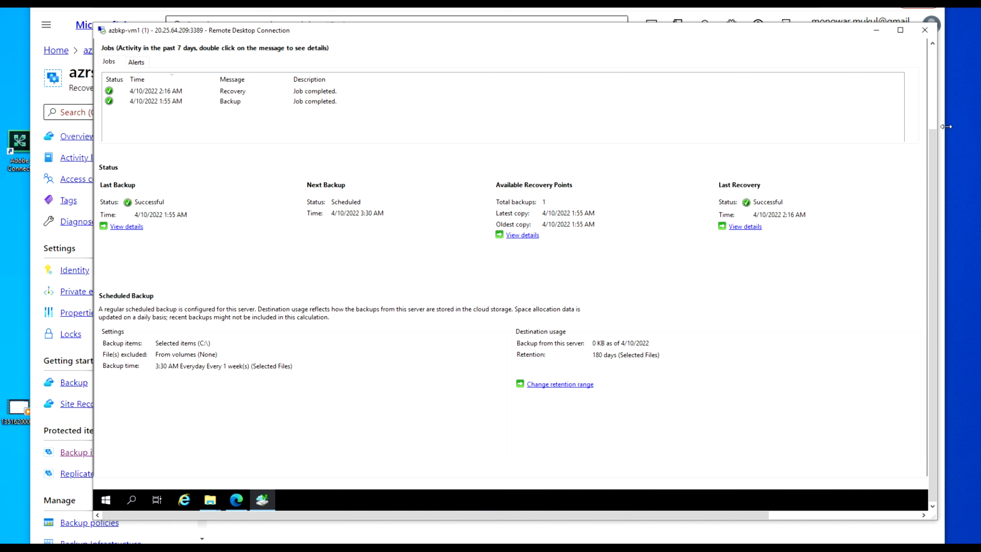
Examine the job details of the last recovery and the last backup in Microsoft Azure Backup.
{"action": "left_click_drag", "start_coordinate": [936, 144], "coordinate": [931, 61]}
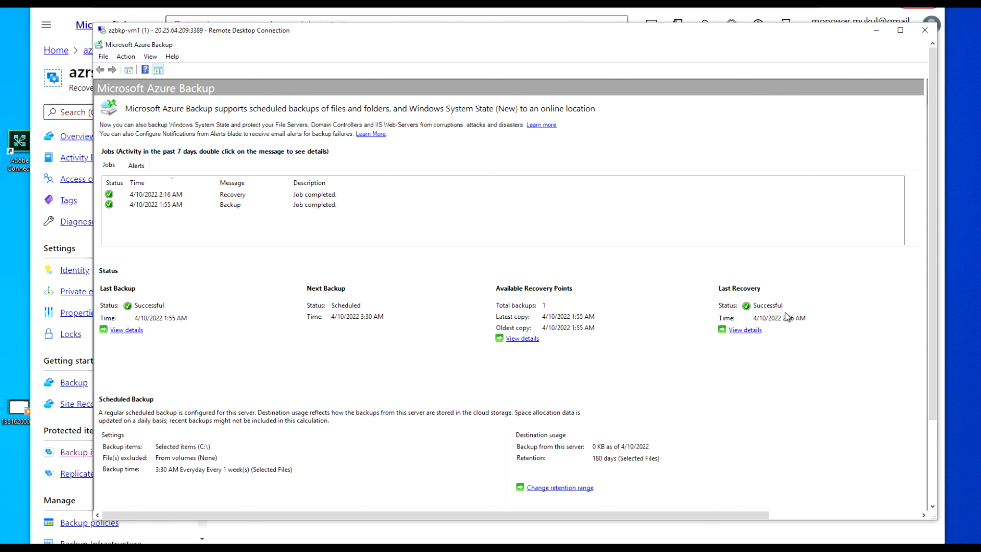
{"action": "left_click", "coordinate": [746, 330]}
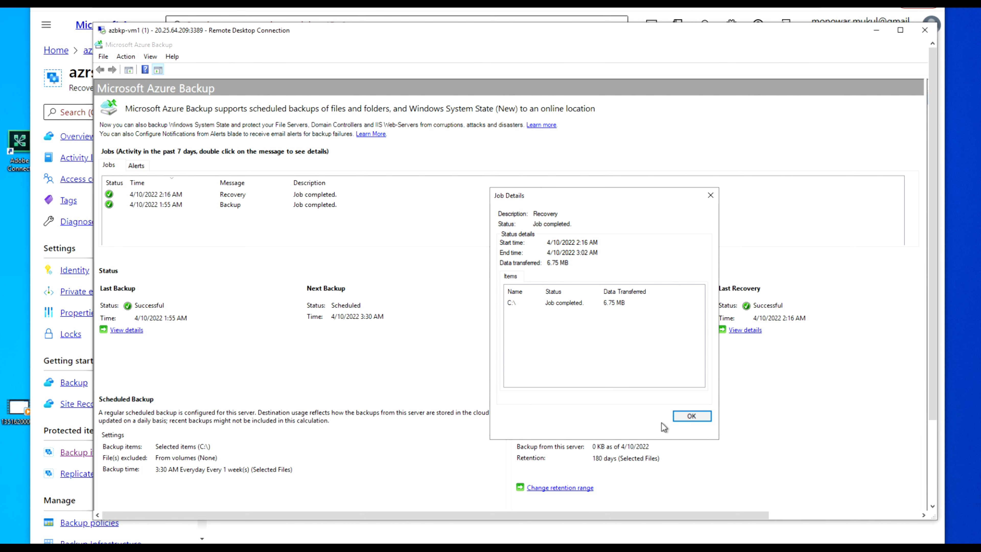
{"action": "left_click", "coordinate": [692, 416]}
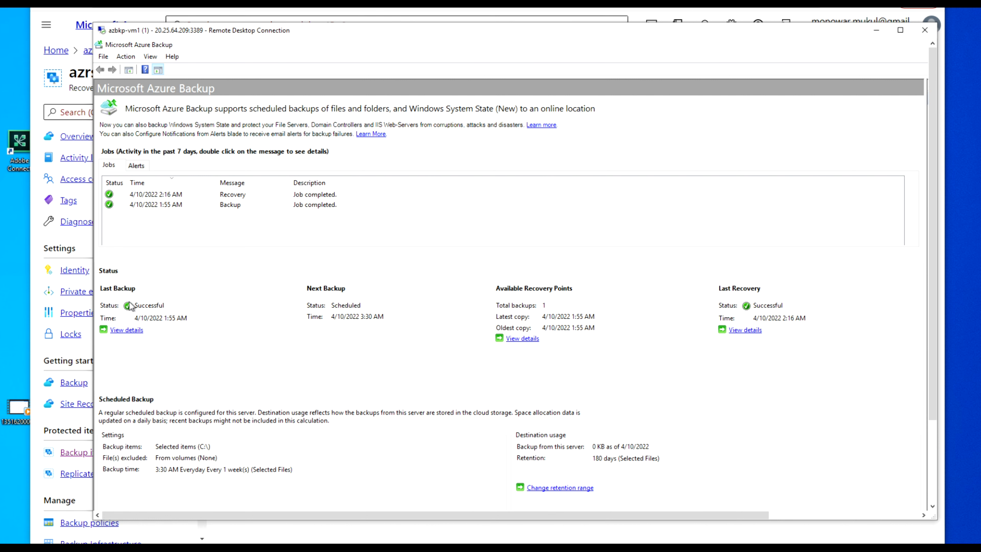
{"action": "left_click", "coordinate": [124, 330]}
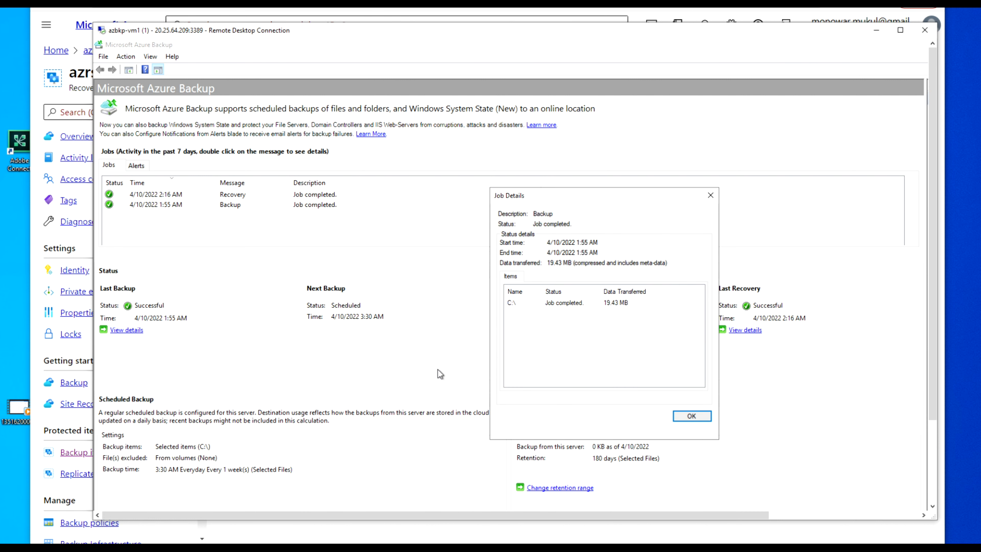
{"action": "left_click", "coordinate": [695, 415]}
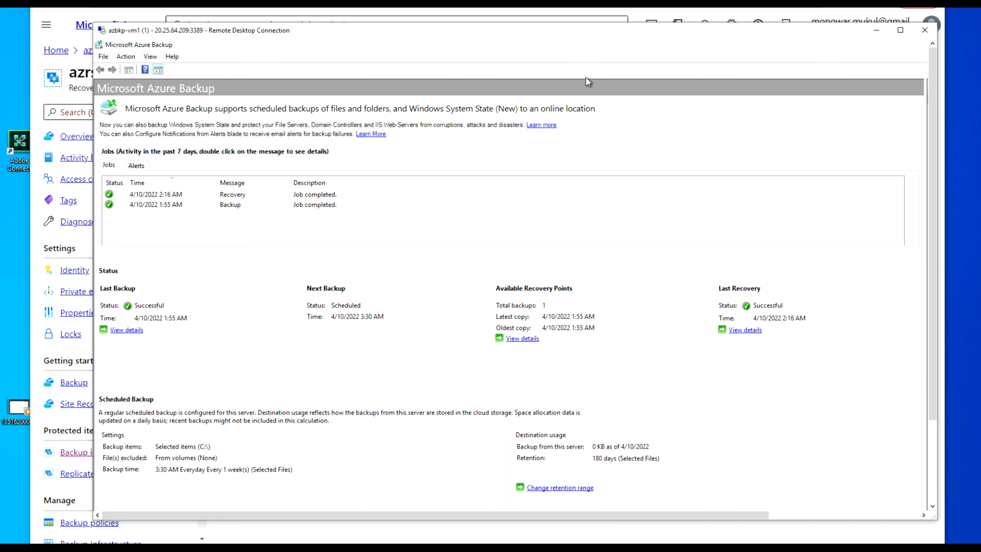
Disconnect the Remote Desktop session to azbkp-vm1 and return to the Azure portal.
{"action": "left_click", "coordinate": [921, 31]}
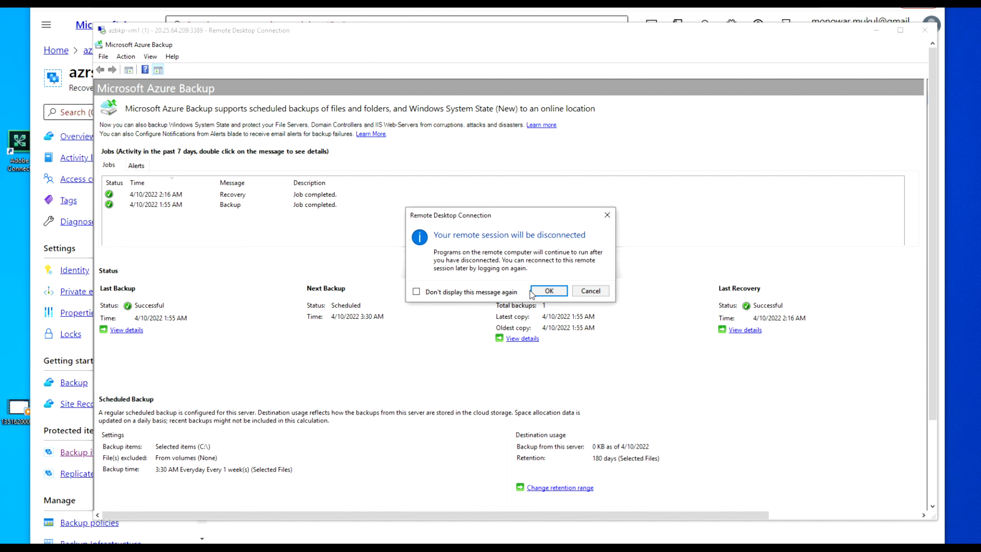
{"action": "left_click", "coordinate": [543, 293]}
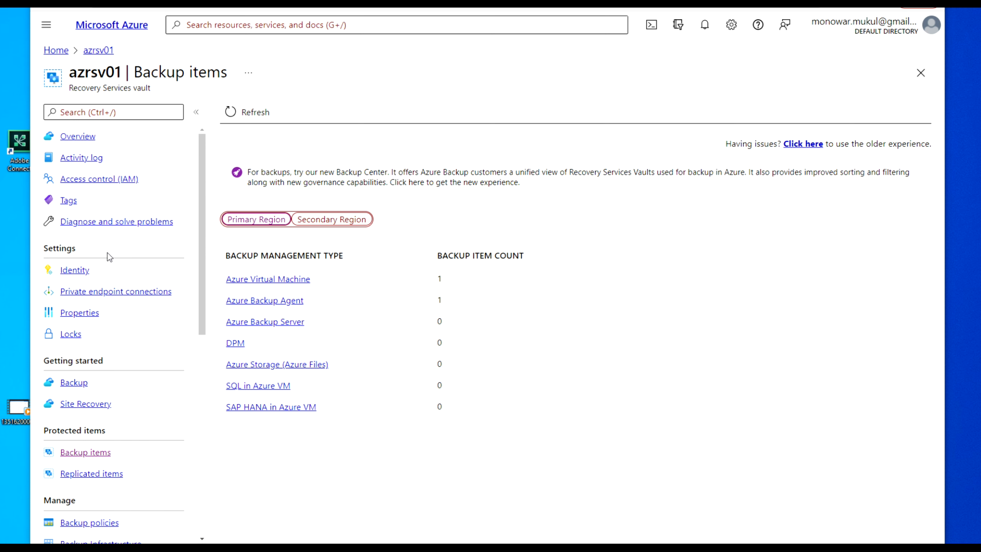
{"action": "left_click", "coordinate": [85, 267]}
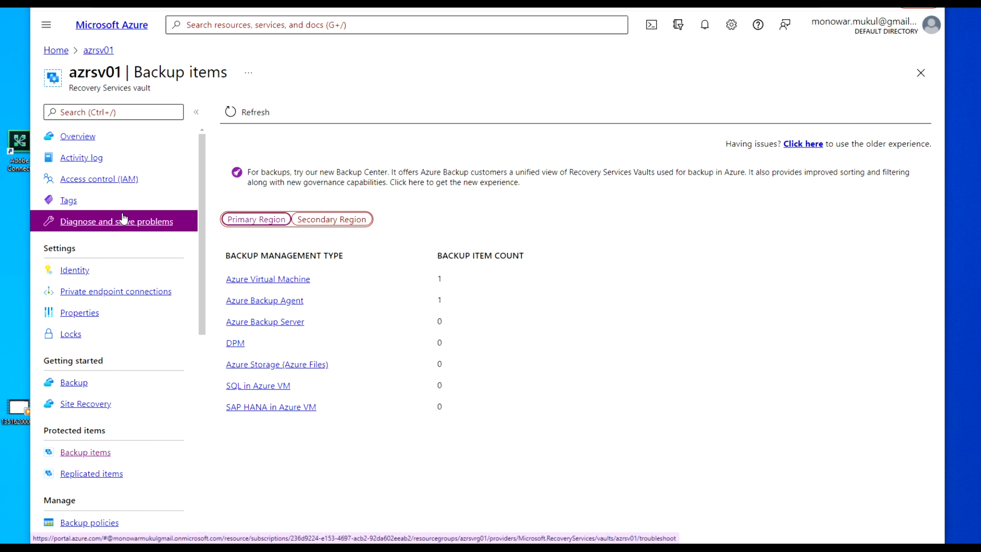
Open the overview of virtual machine azbkp-vm0 from the list of all resources.
{"action": "left_click", "coordinate": [59, 51]}
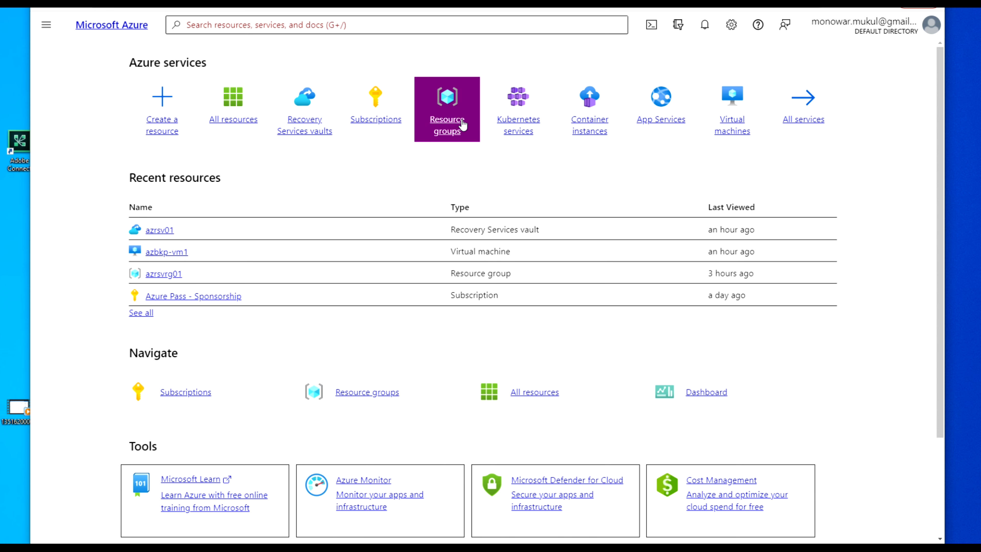
{"action": "left_click", "coordinate": [248, 112]}
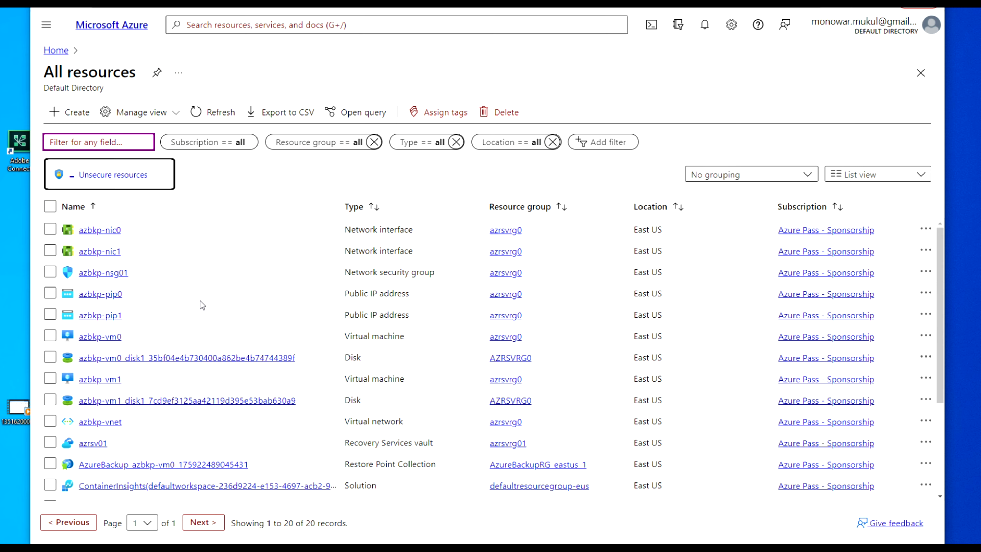
{"action": "scroll", "coordinate": [200, 300], "scroll_direction": "down", "scroll_amount": 2}
{"action": "scroll", "coordinate": [200, 300], "scroll_direction": "up", "scroll_amount": 2}
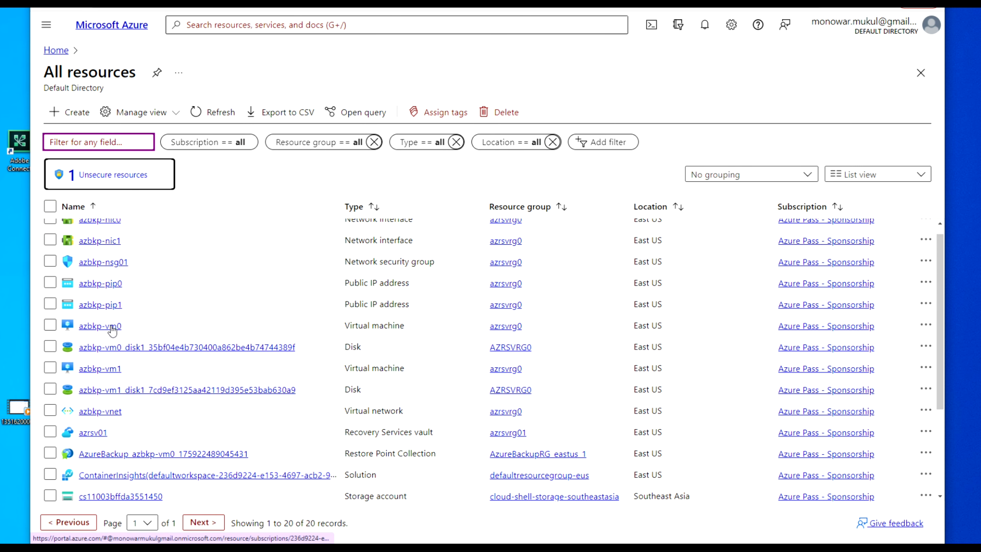
{"action": "left_click", "coordinate": [94, 328]}
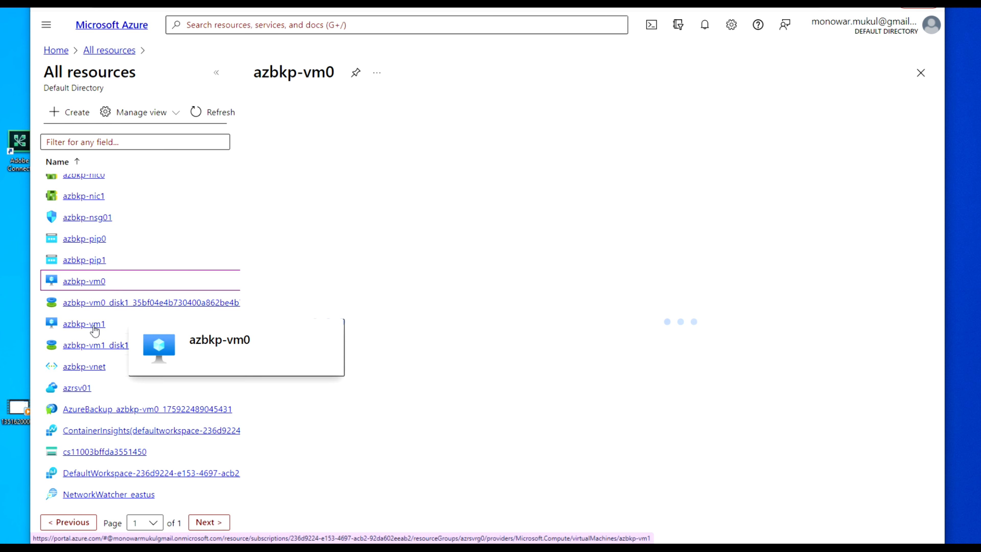
{"action": "left_click", "coordinate": [95, 328]}
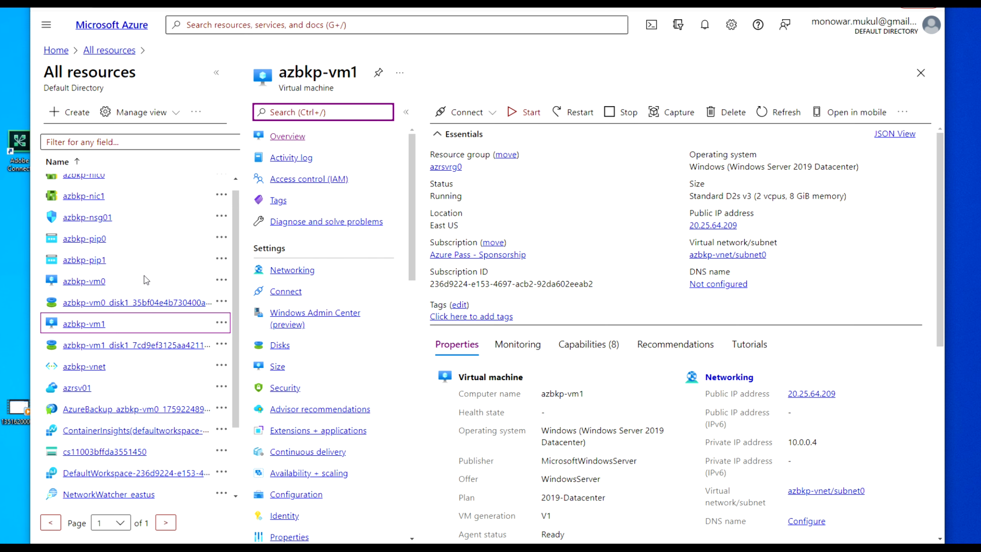
{"action": "mouse_move", "coordinate": [86, 287]}
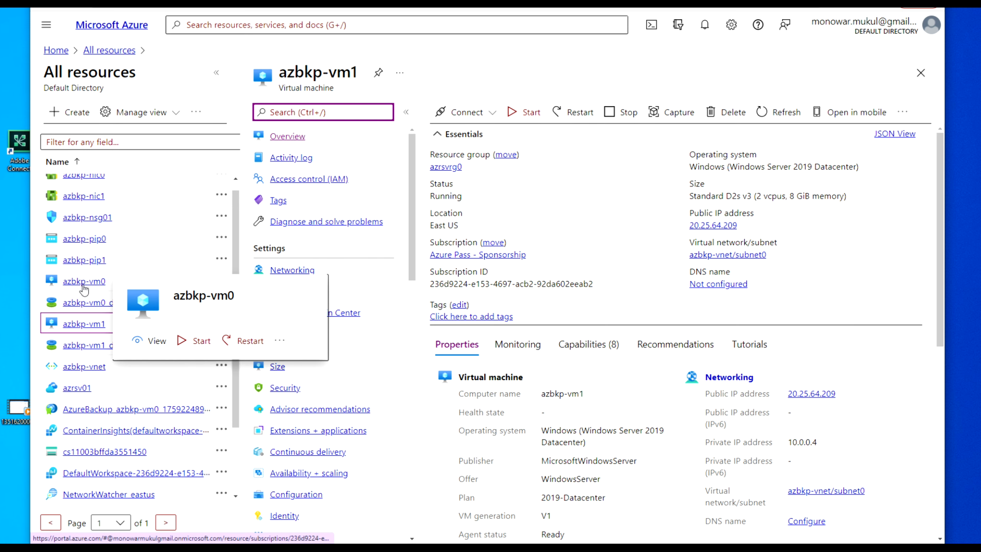
{"action": "left_click", "coordinate": [85, 285]}
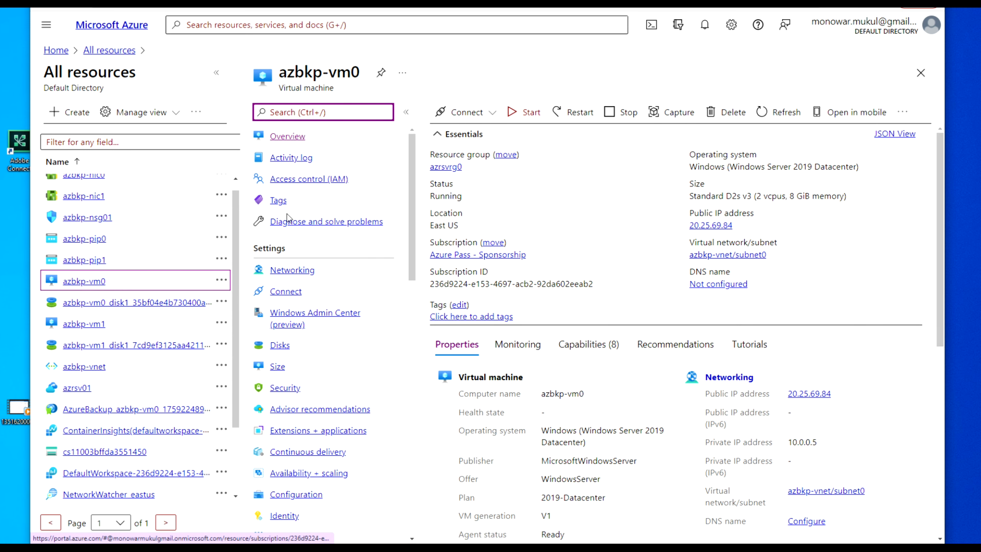
Download the RDP file for azbkp-vm0 using its public IP address and port 3389.
{"action": "left_click", "coordinate": [493, 113]}
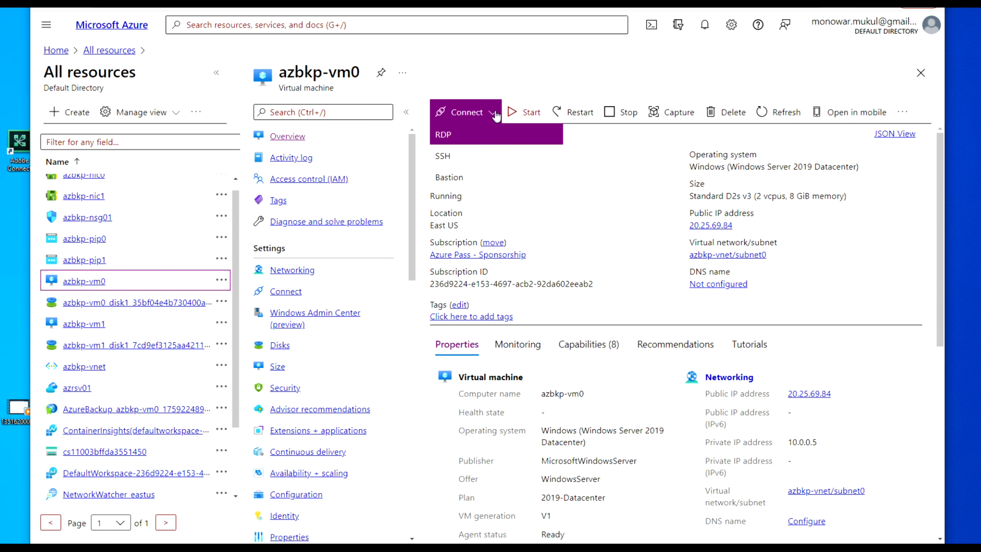
{"action": "left_click", "coordinate": [460, 135]}
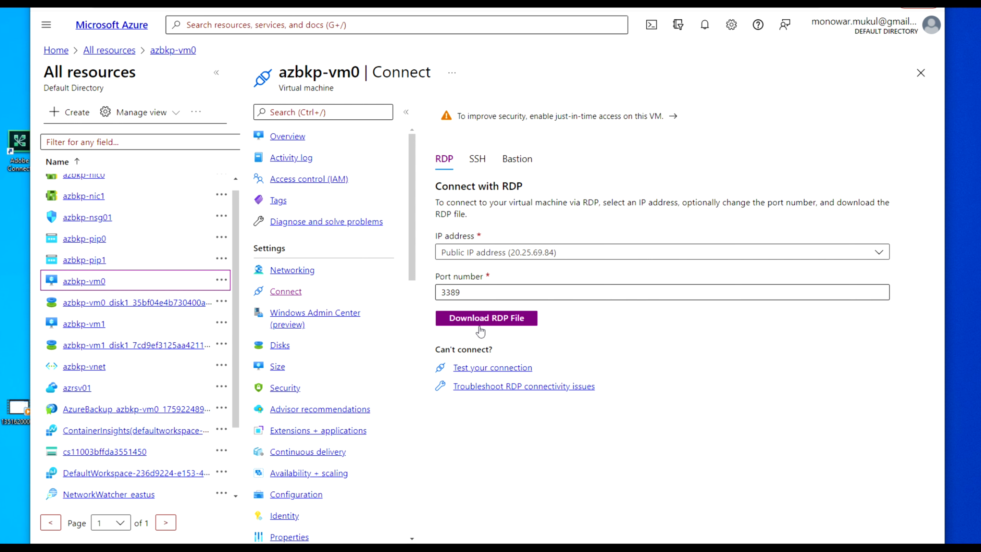
{"action": "left_click", "coordinate": [487, 320]}
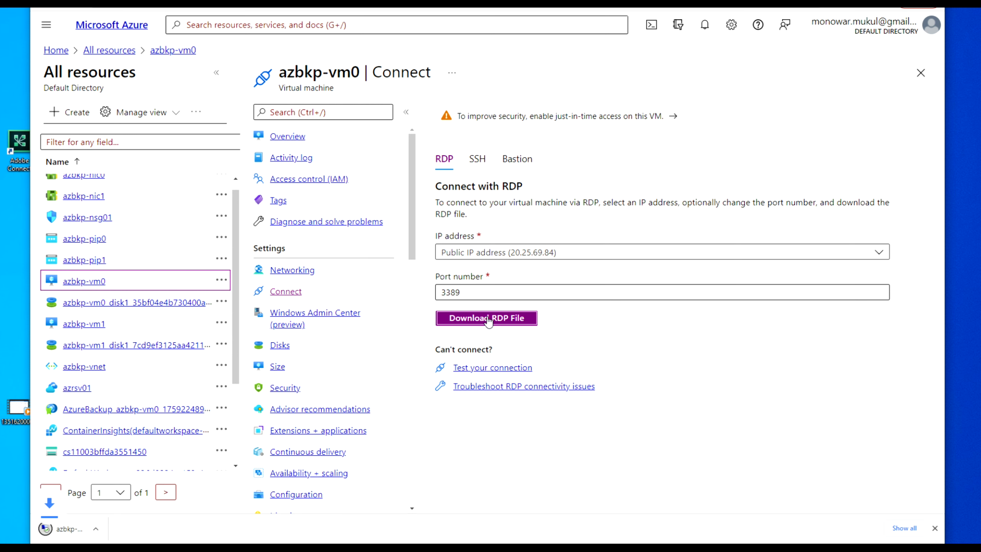
Open the downloaded azbkp-vm0 RDP file and connect despite the unknown publisher, suppressing further prompts for this computer.
{"action": "left_click", "coordinate": [70, 528]}
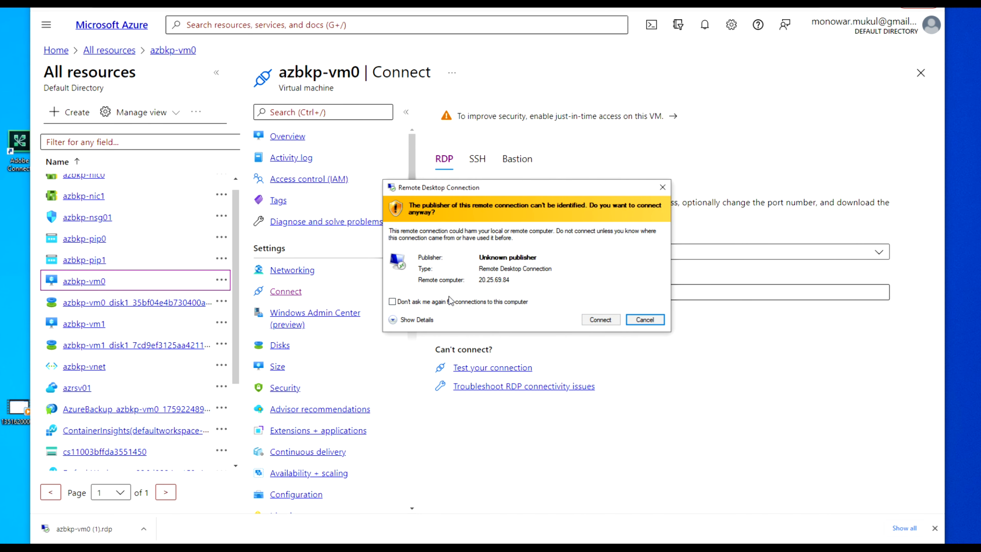
{"action": "left_click", "coordinate": [410, 302]}
{"action": "left_click", "coordinate": [597, 320]}
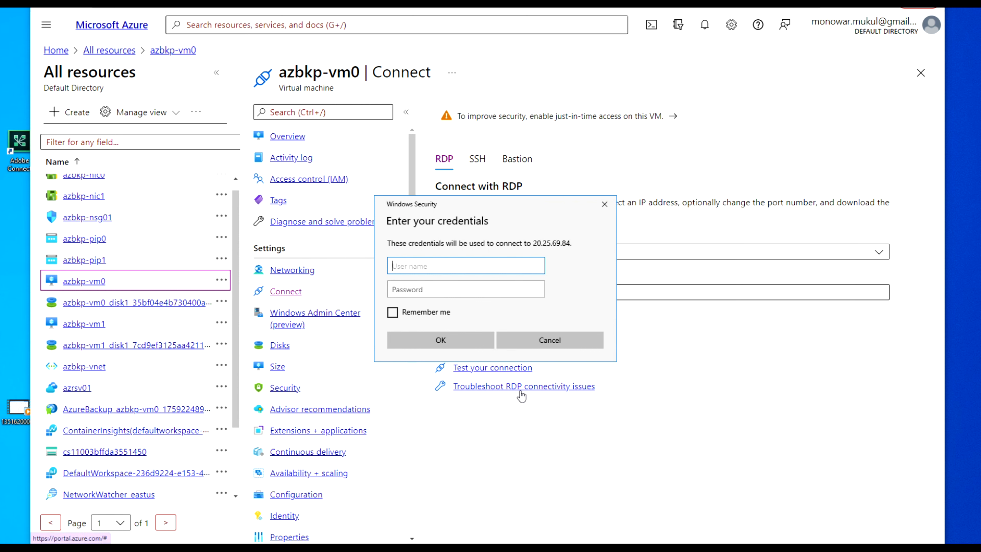
Sign in to azbkp-vm0 with the user name and password, accepting the untrusted certificate without being asked again.
{"action": "type", "text": "pagli"}
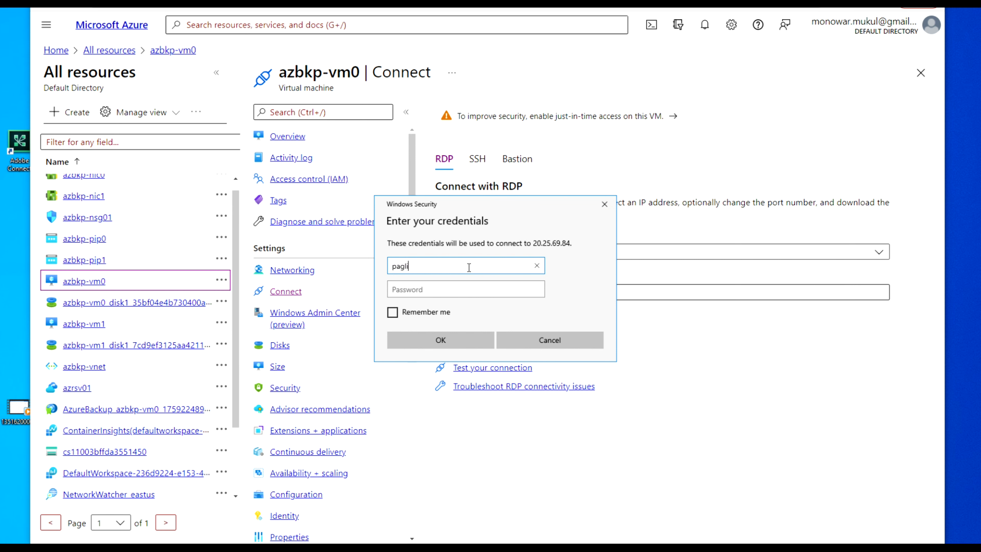
{"action": "left_click", "coordinate": [442, 288]}
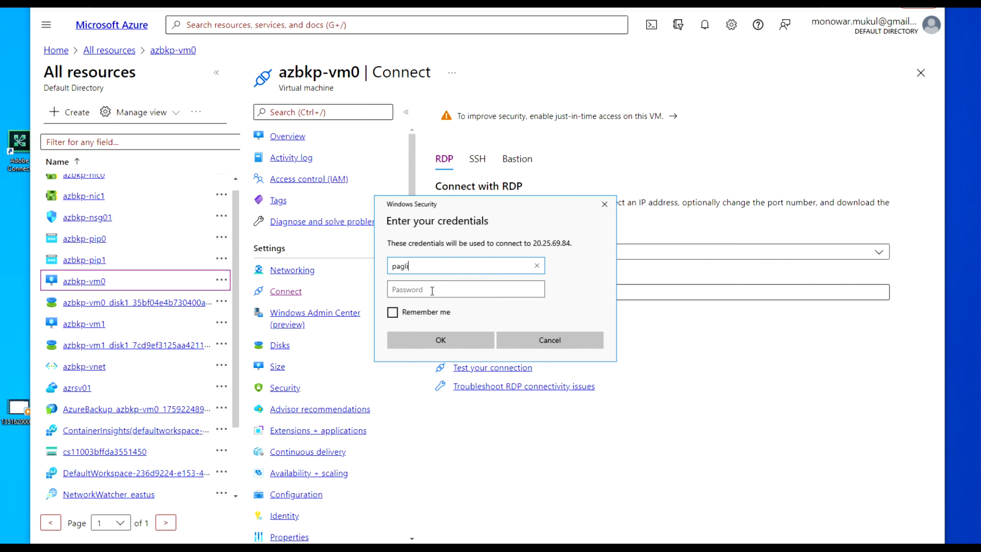
{"action": "type", "text": "*********"}
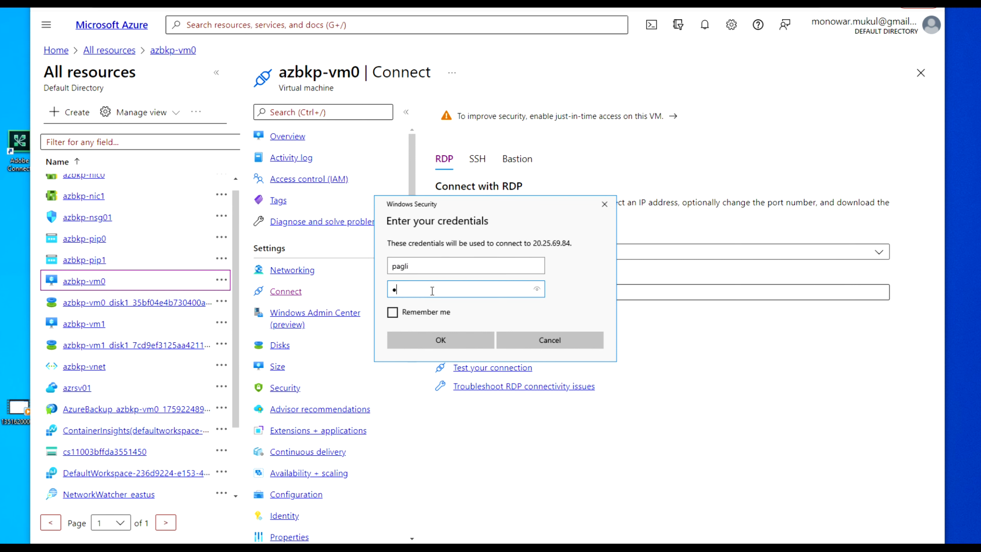
{"action": "type", "text": "**"}
{"action": "left_click", "coordinate": [445, 339]}
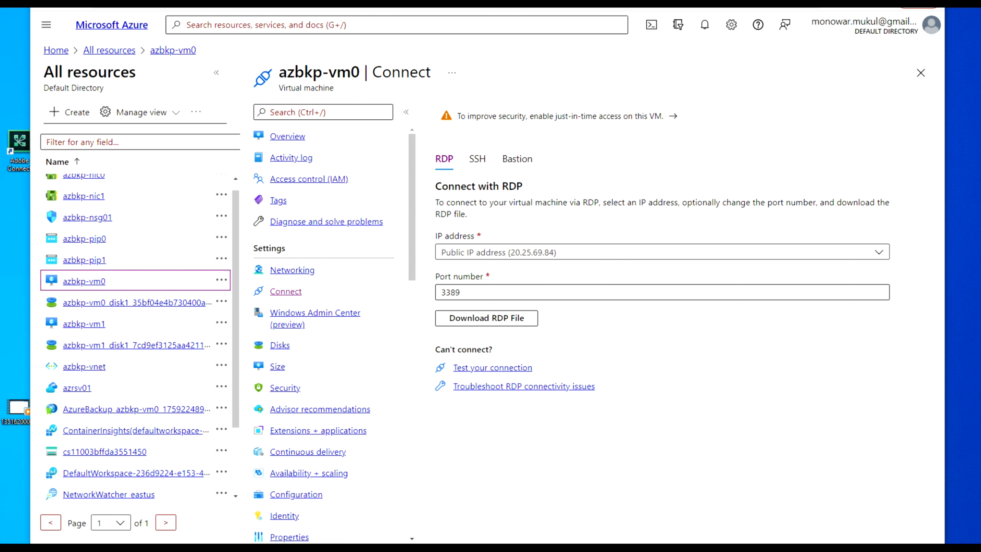
{"action": "left_click_drag", "start_coordinate": [276, 130], "coordinate": [503, 178]}
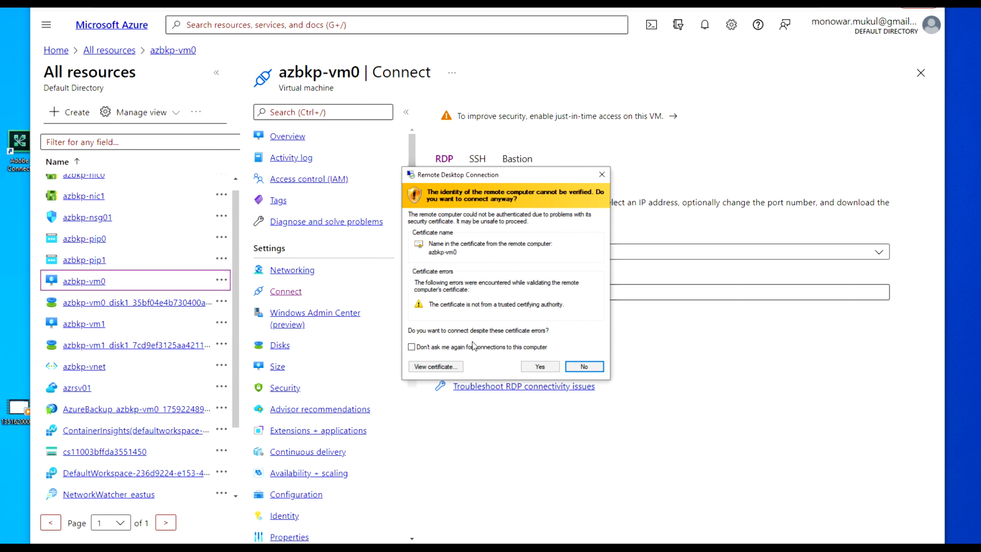
{"action": "left_click", "coordinate": [467, 345]}
{"action": "left_click", "coordinate": [542, 367]}
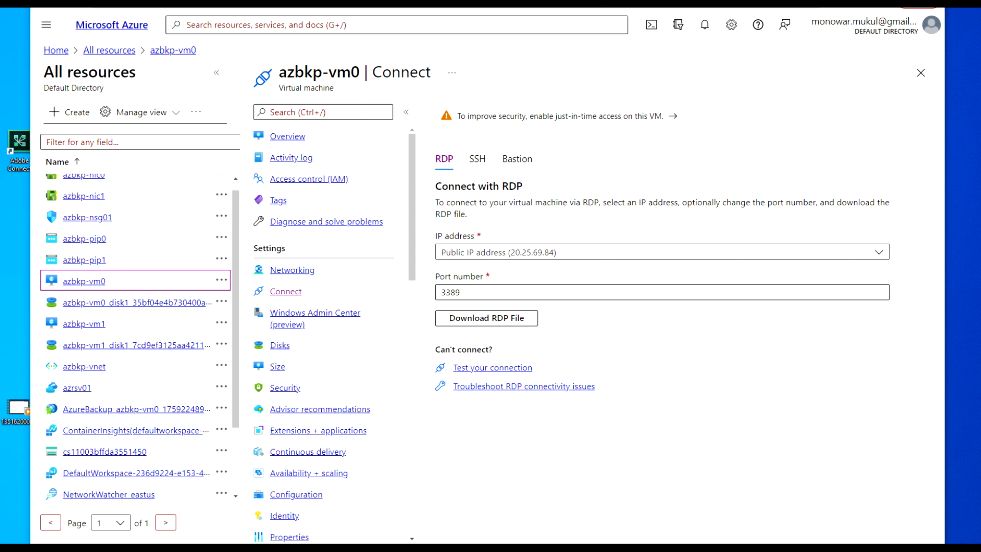
Enlarge and reposition the azbkp-vm0 Remote Desktop window so most of the remote desktop is visible.
{"action": "left_click_drag", "start_coordinate": [259, 38], "coordinate": [480, 59]}
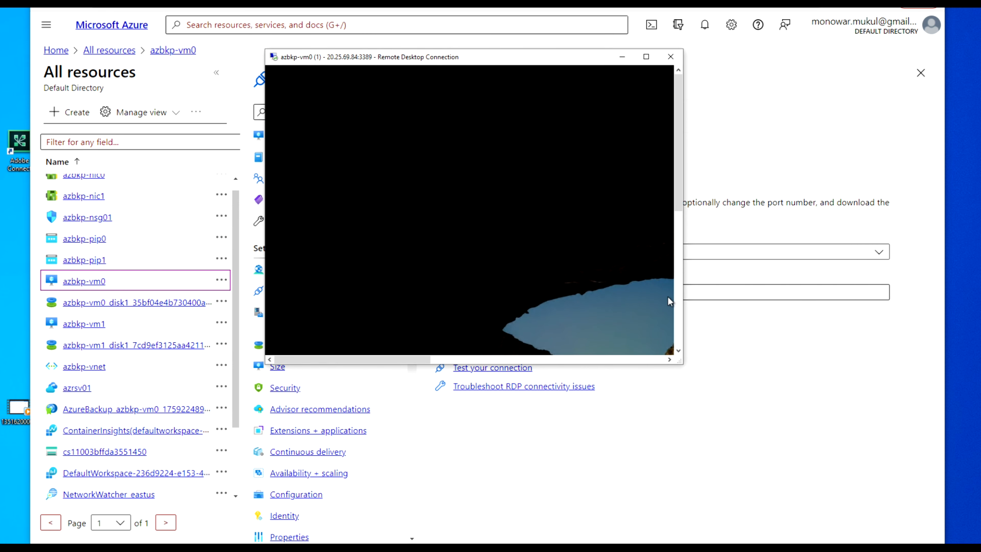
{"action": "left_click_drag", "start_coordinate": [684, 361], "coordinate": [939, 483]}
{"action": "left_click_drag", "start_coordinate": [467, 55], "coordinate": [406, 34]}
{"action": "left_click_drag", "start_coordinate": [215, 24], "coordinate": [116, 12]}
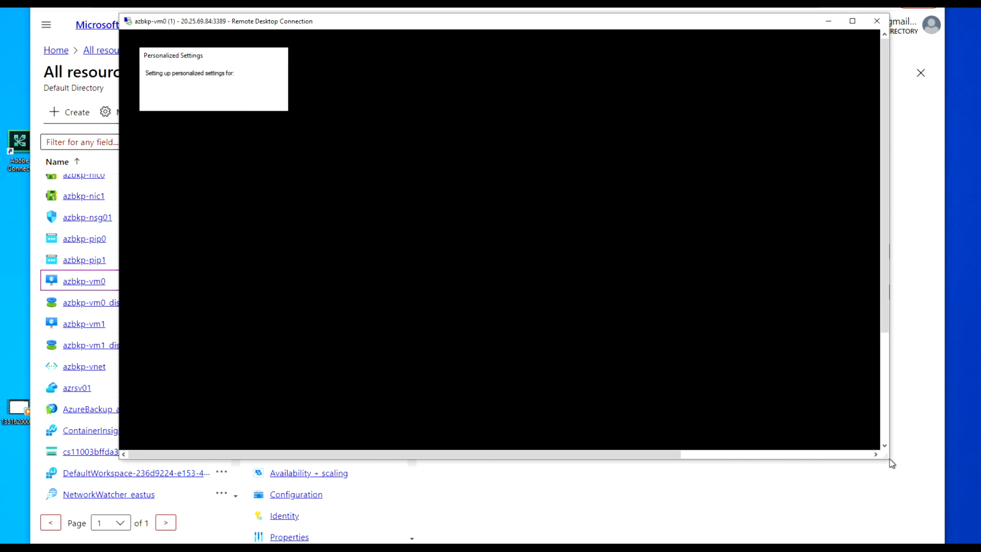
{"action": "left_click_drag", "start_coordinate": [889, 459], "coordinate": [898, 502]}
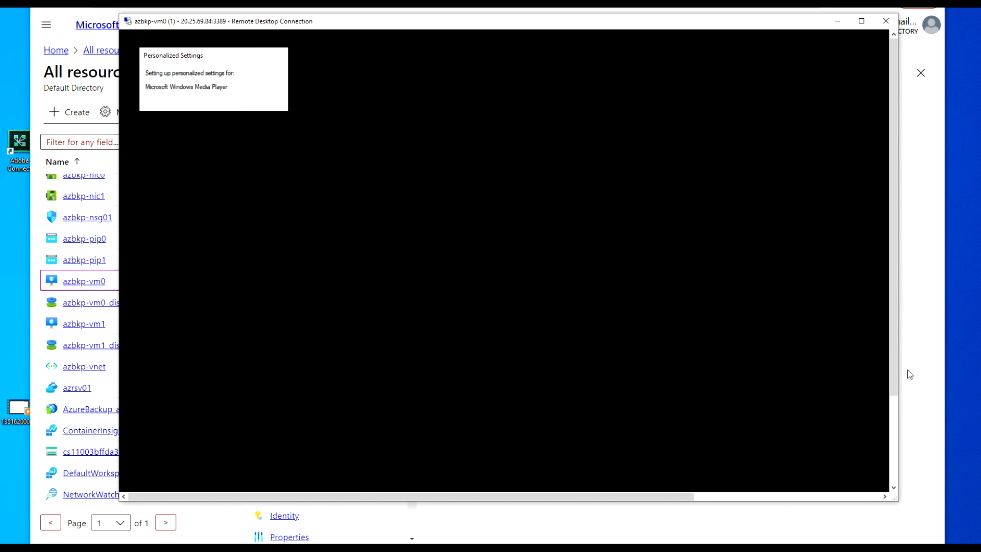
{"action": "left_click_drag", "start_coordinate": [896, 355], "coordinate": [897, 285]}
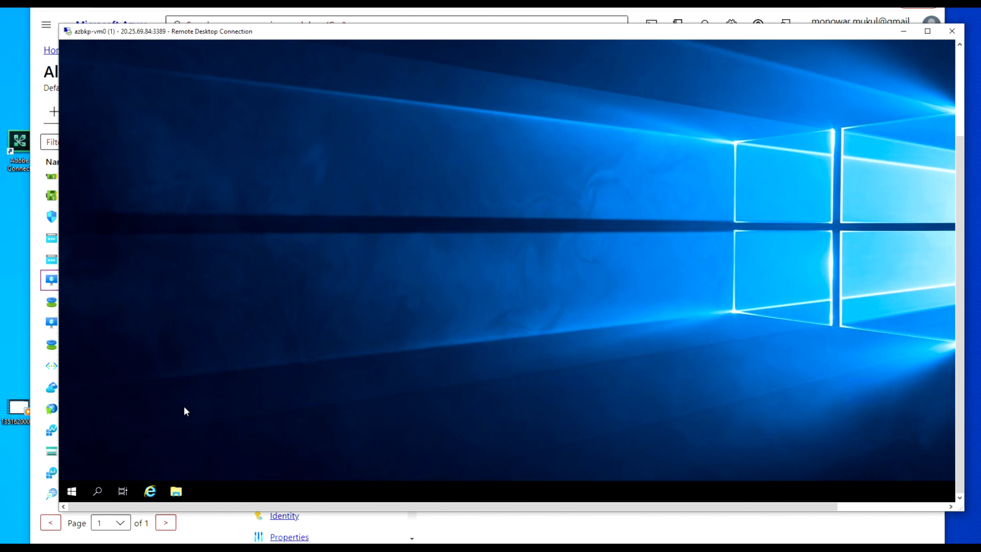
Open Command Prompt on azbkp-vm0.
{"action": "left_click", "coordinate": [73, 491]}
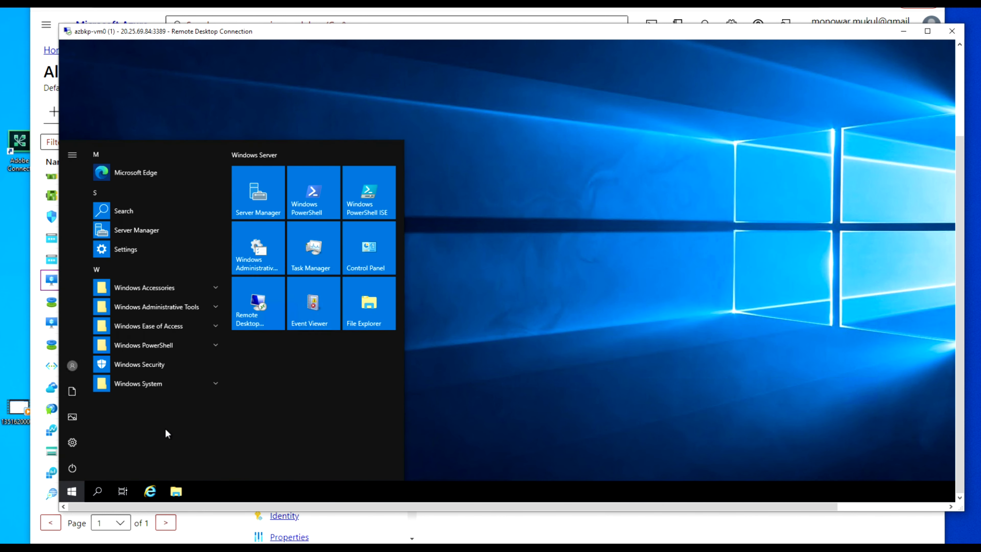
{"action": "left_click", "coordinate": [210, 389]}
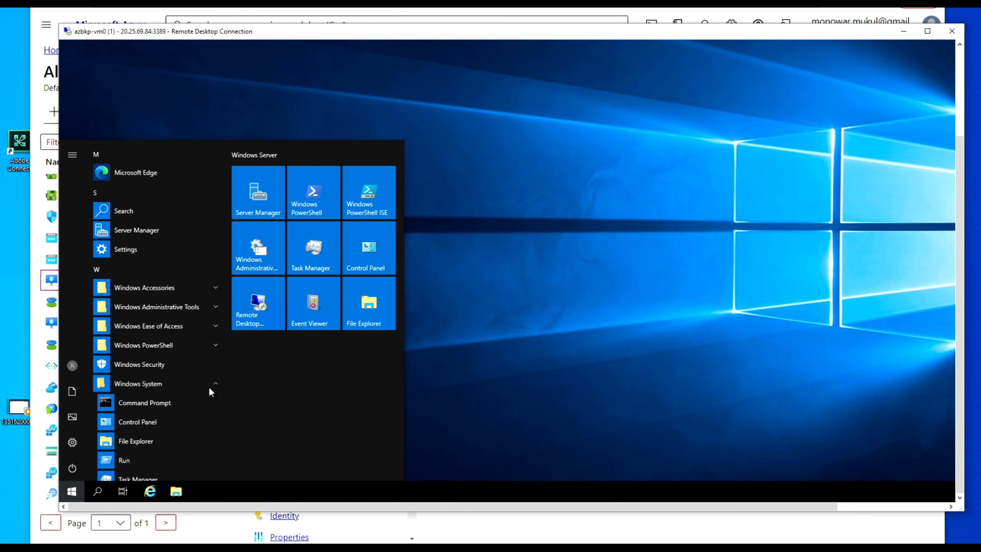
{"action": "left_click", "coordinate": [143, 406]}
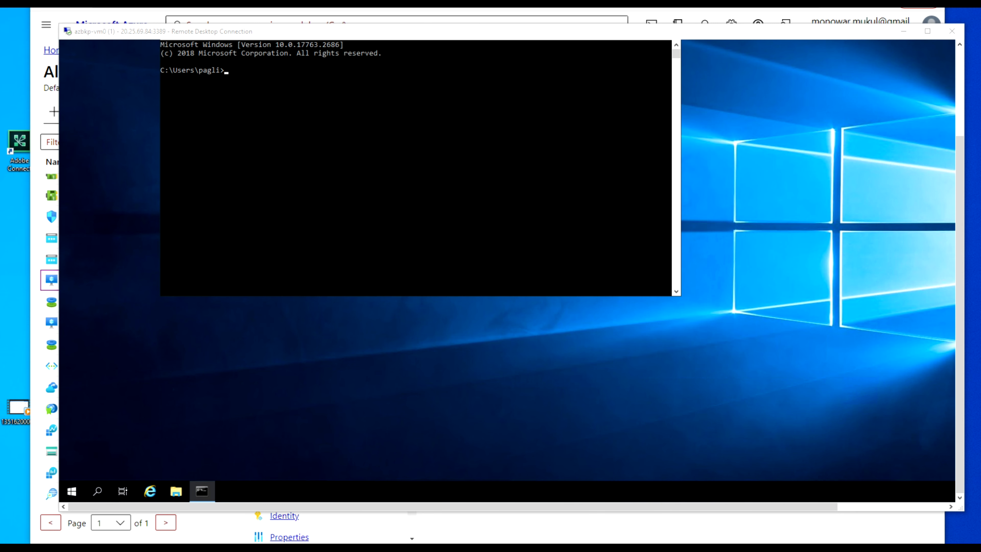
{"action": "left_click", "coordinate": [277, 218]}
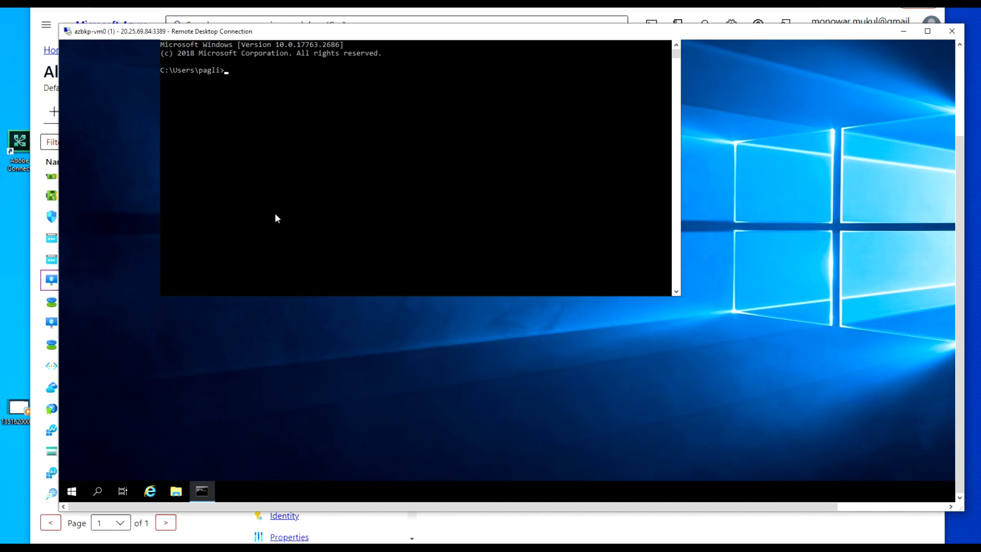
Change to the directory C:\Windows\system32\drivers\etc with cd /d and list its contents.
{"action": "type", "text": "cd /d"}
{"action": "type", "text": "C:\\Windows\\system32\\drivers\\etc"}
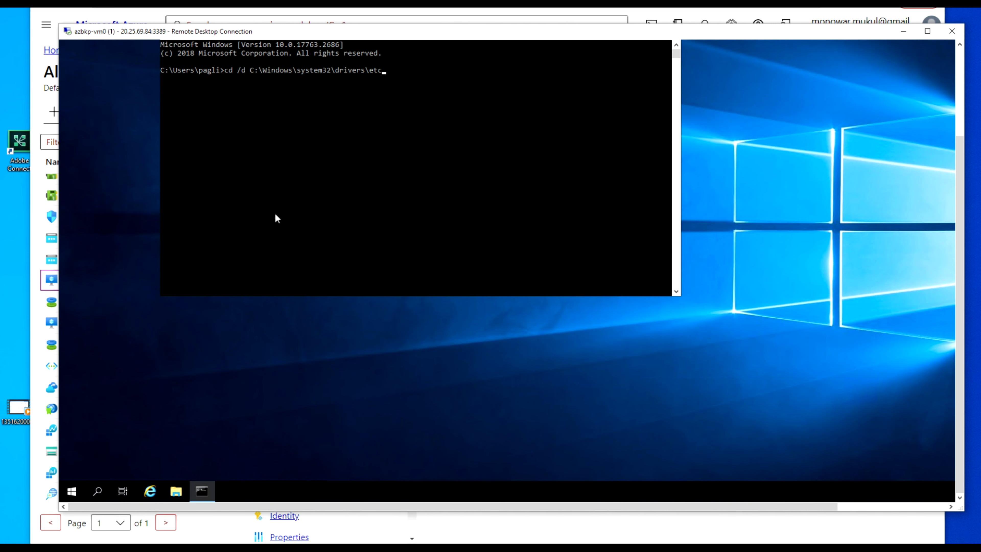
{"action": "key", "text": "Return"}
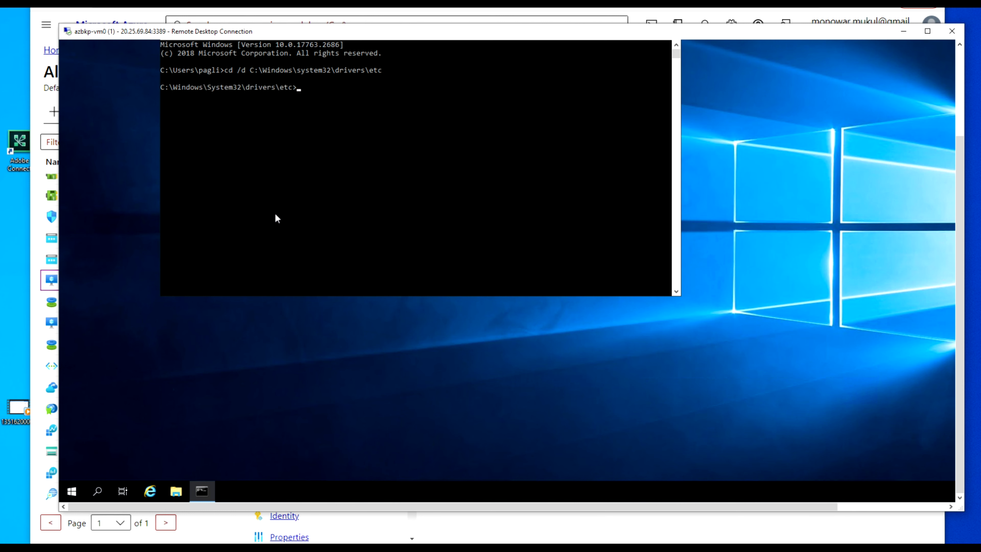
{"action": "type", "text": "dir"}
{"action": "key", "text": "Return"}
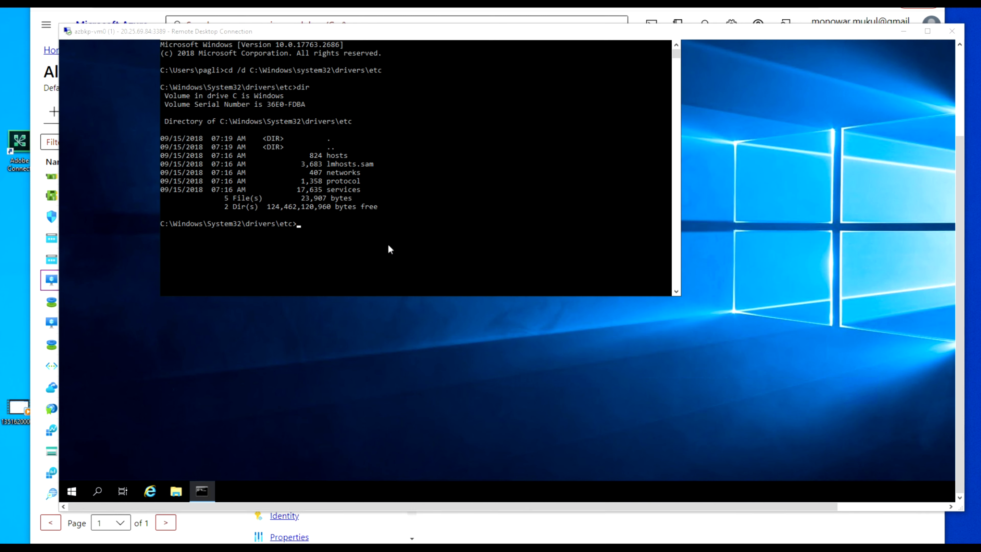
Delete the hosts file from the etc directory and list the directory again.
{"action": "left_click", "coordinate": [369, 239]}
{"action": "type", "text": "de"}
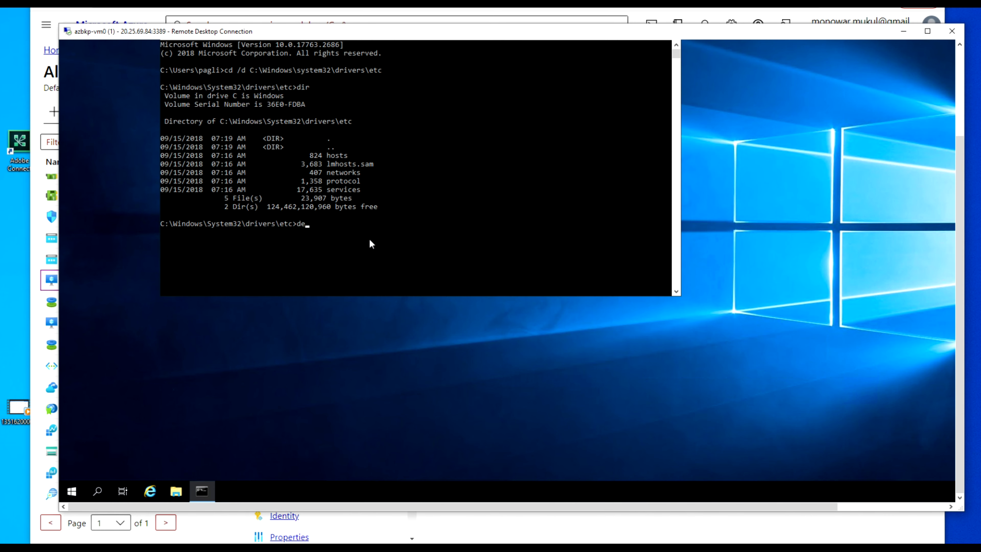
{"action": "type", "text": "l hosts"}
{"action": "key", "text": "Return"}
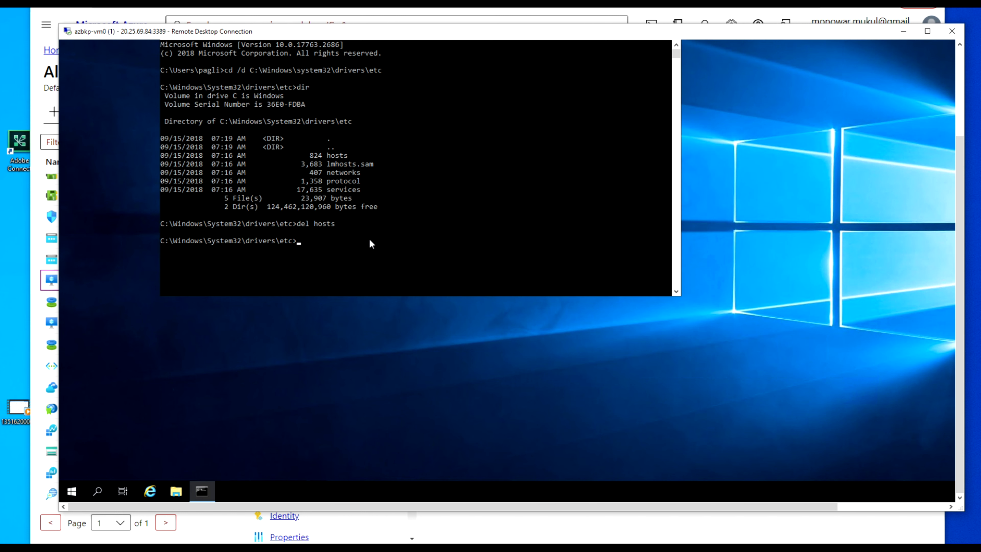
{"action": "type", "text": "dir"}
{"action": "key", "text": "Return"}
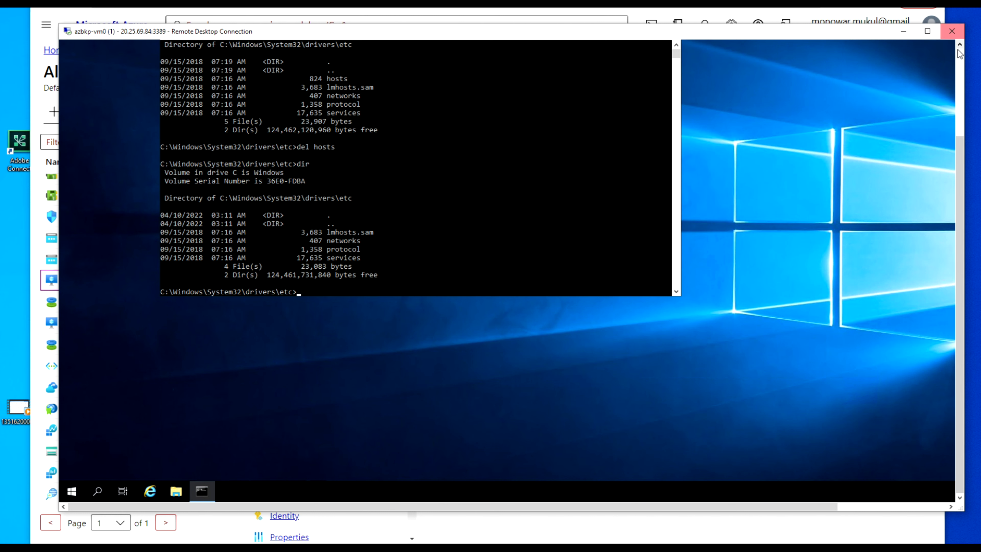
Open Microsoft Edge on azbkp-vm0 and go to portal.azure.com/#home.
{"action": "left_click_drag", "start_coordinate": [958, 158], "coordinate": [972, 80]}
{"action": "double_click", "coordinate": [80, 105]}
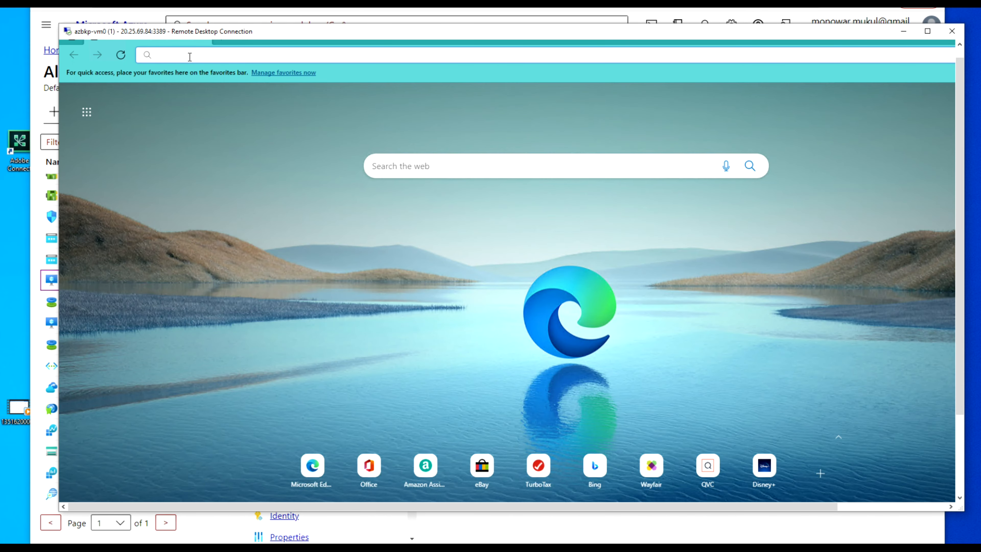
{"action": "type", "text": "po"}
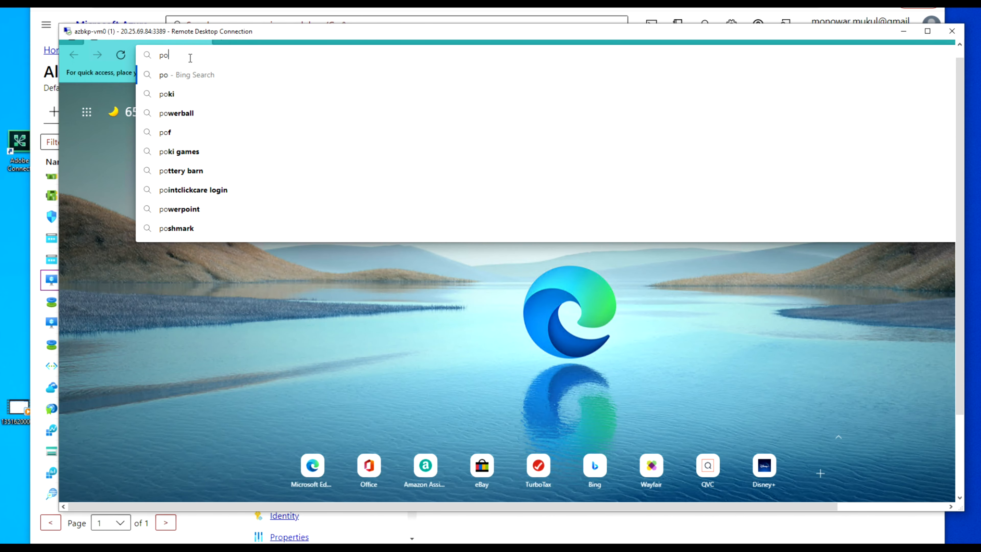
{"action": "type", "text": "rtal."}
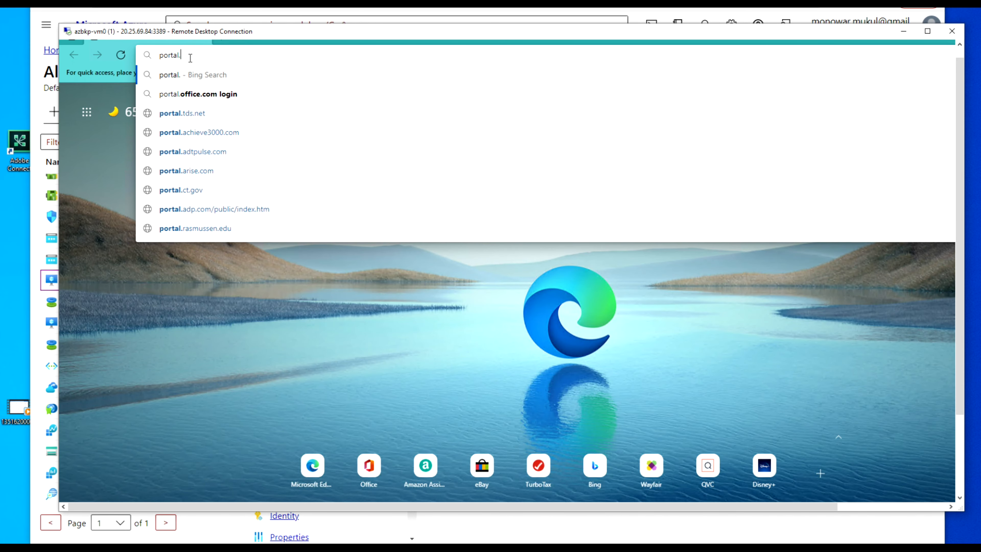
{"action": "type", "text": "azure.com/#home"}
{"action": "key", "text": "Return"}
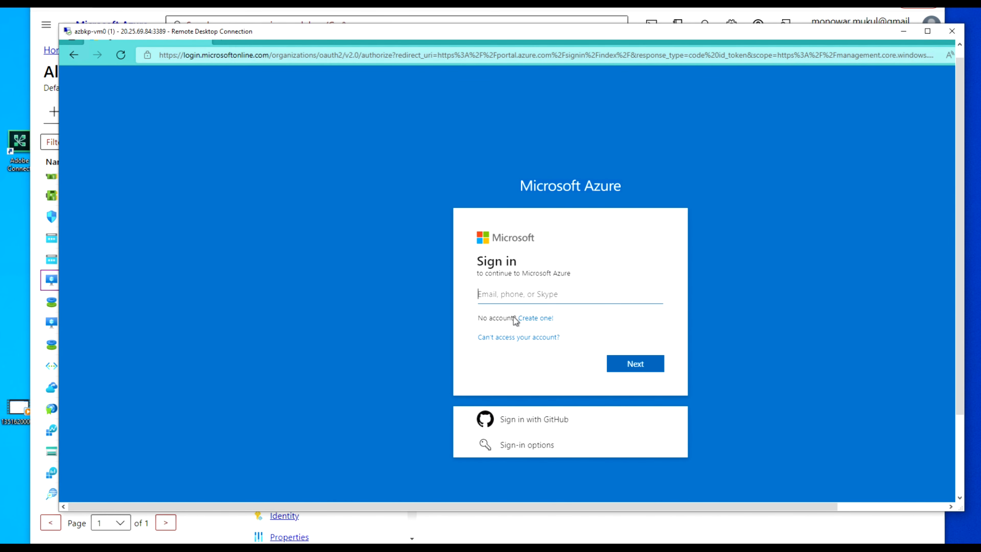
Enter the account e-mail on the Microsoft Azure sign-in page and request a sign-in code.
{"action": "left_click", "coordinate": [510, 294]}
{"action": "left_click", "coordinate": [636, 363]}
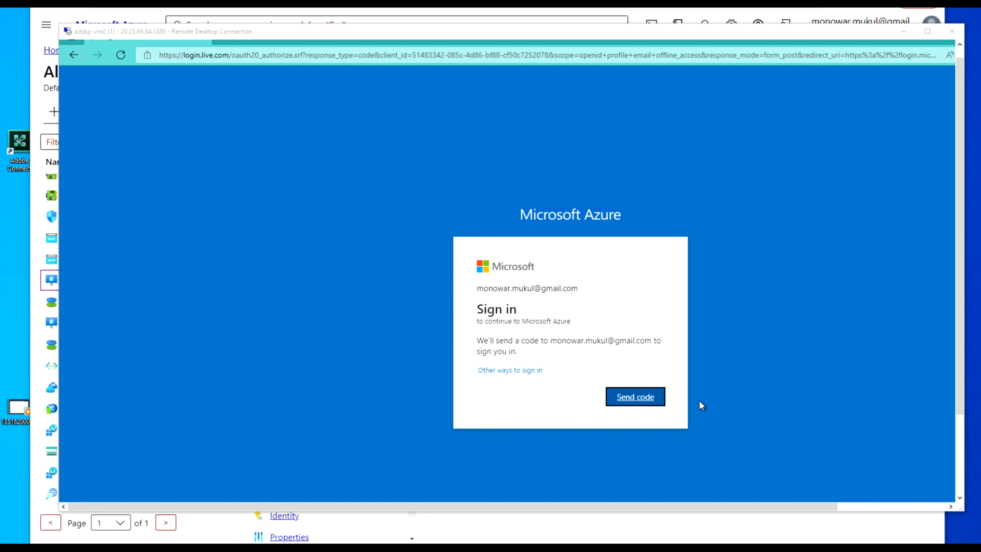
{"action": "left_click", "coordinate": [636, 397]}
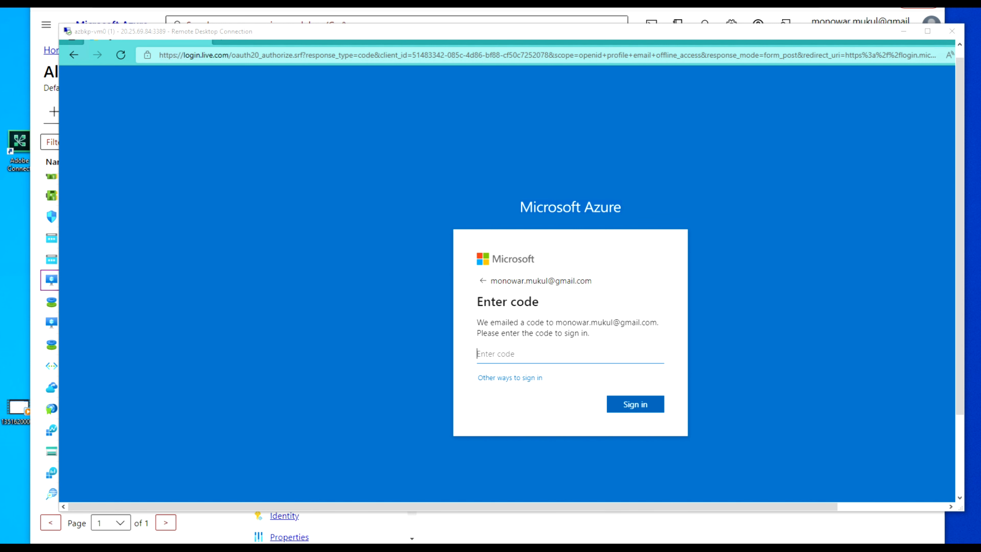
Sign in with the e-mailed verification code and choose to stay signed in without being asked again.
{"action": "left_click", "coordinate": [509, 352]}
{"action": "left_click", "coordinate": [646, 404]}
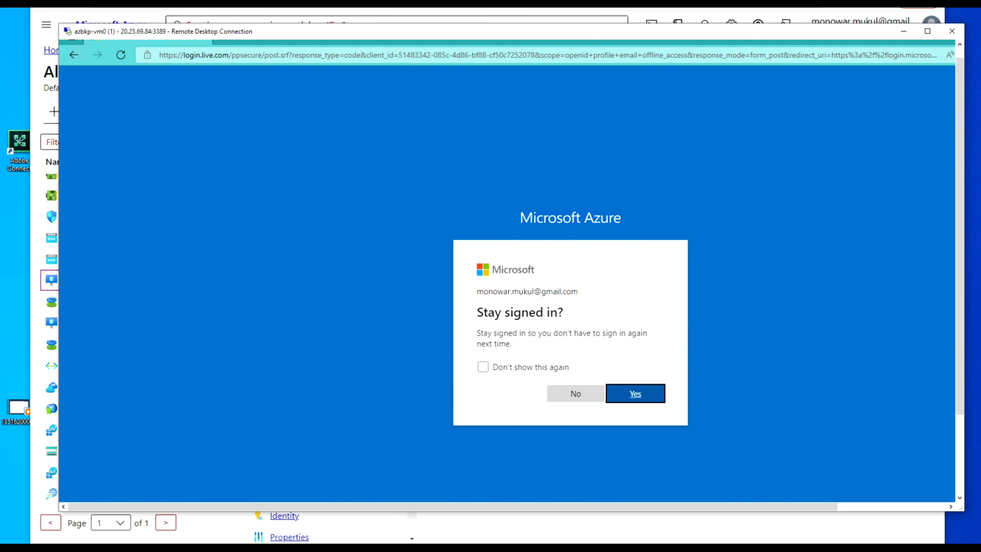
{"action": "left_click", "coordinate": [483, 367]}
{"action": "left_click", "coordinate": [641, 394]}
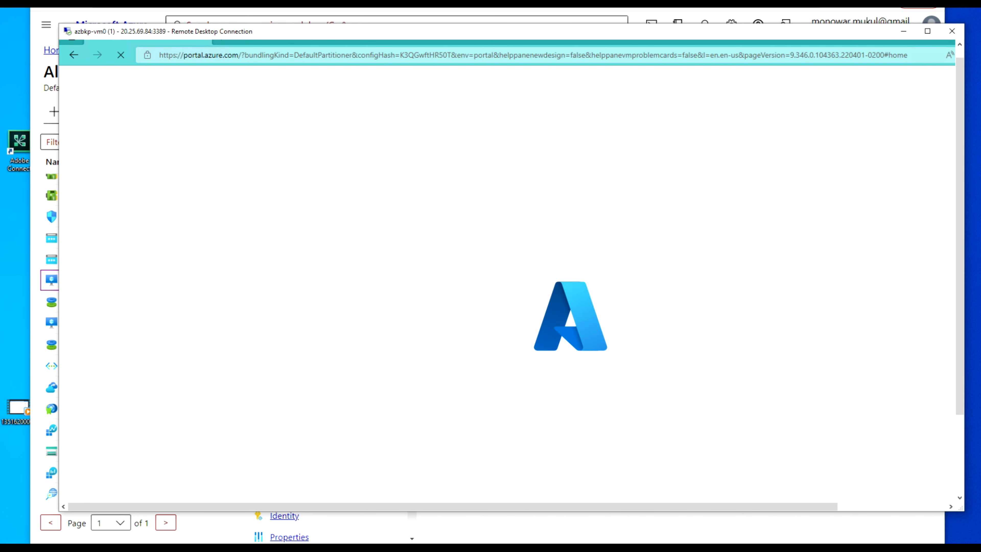
Open the Azure Virtual Machine backup items of the Recovery Services vault azrsv01.
{"action": "left_click", "coordinate": [305, 258]}
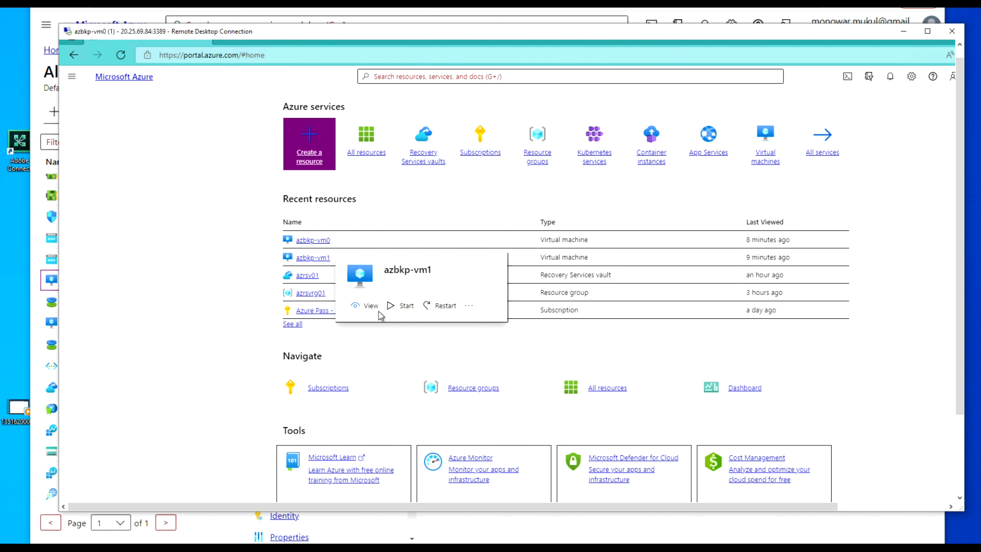
{"action": "left_click", "coordinate": [307, 275]}
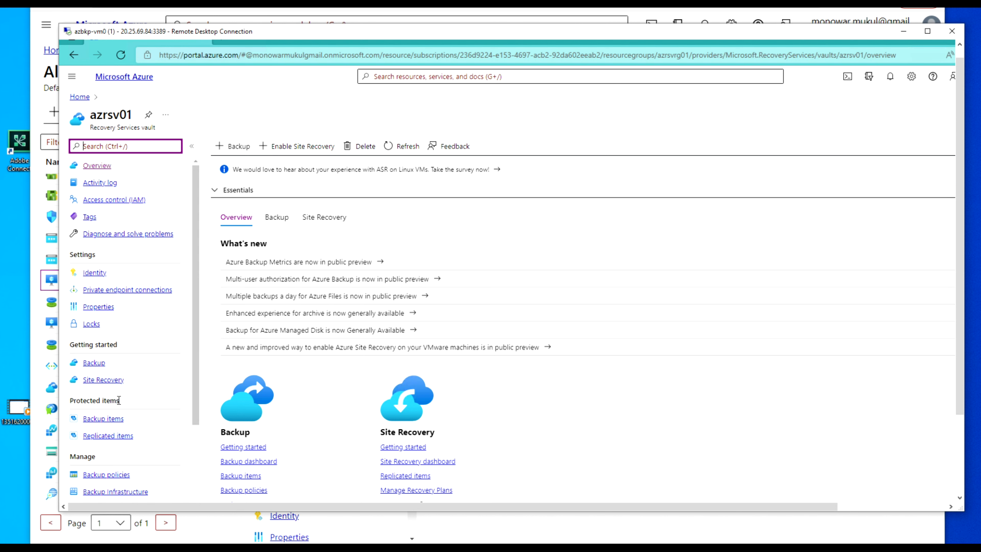
{"action": "left_click", "coordinate": [99, 424]}
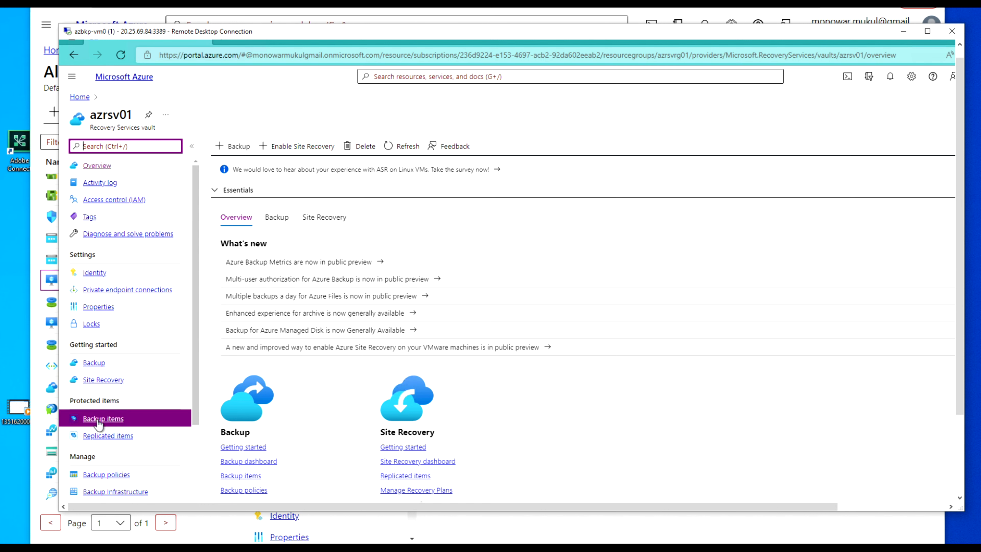
{"action": "left_click", "coordinate": [99, 422]}
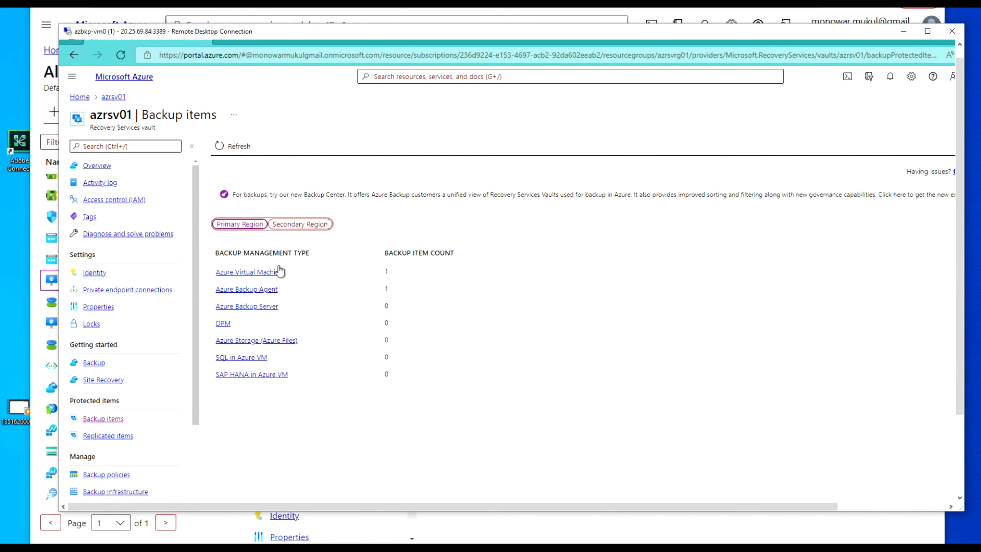
{"action": "left_click", "coordinate": [264, 274]}
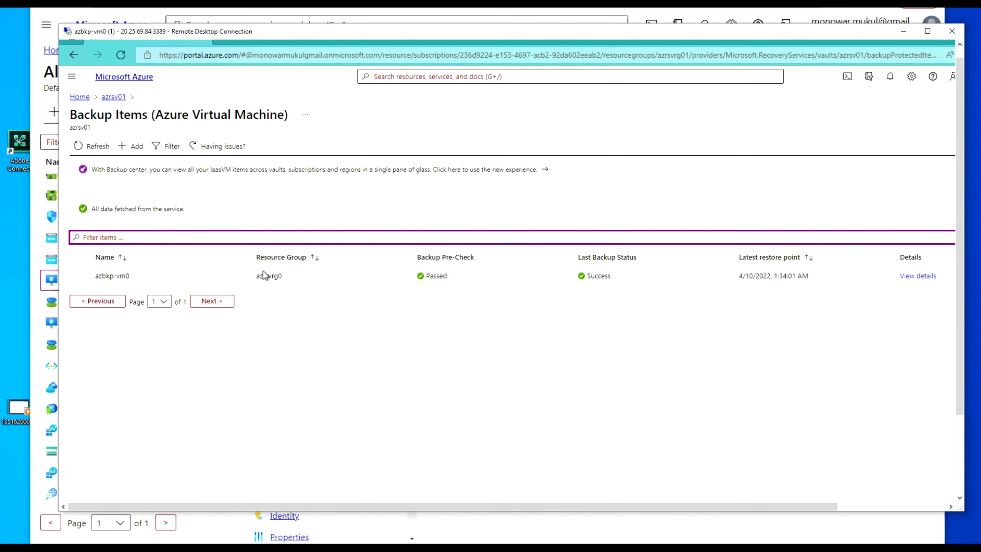
Open File Recovery for the azbkp-vm0 backup item.
{"action": "left_click", "coordinate": [165, 277]}
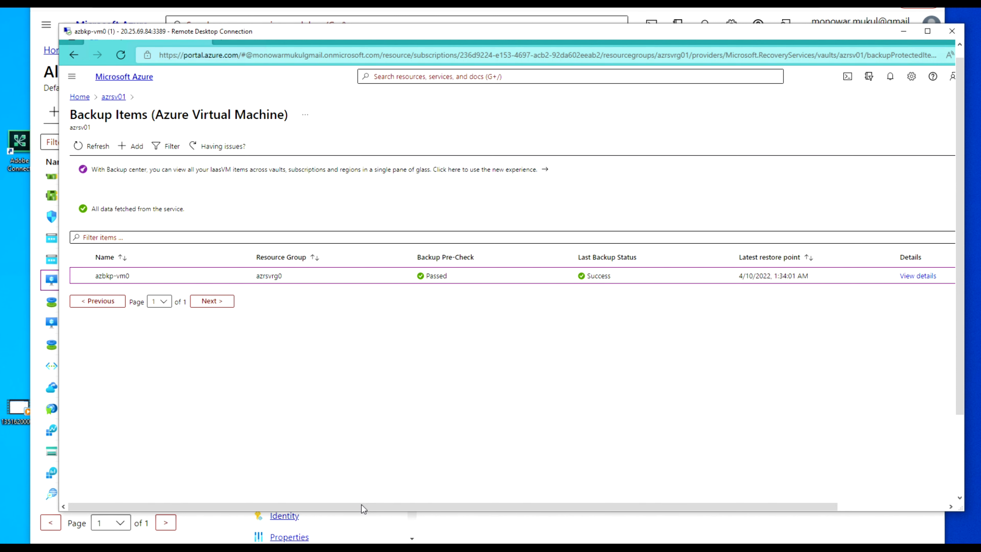
{"action": "left_click_drag", "start_coordinate": [362, 505], "coordinate": [535, 518]}
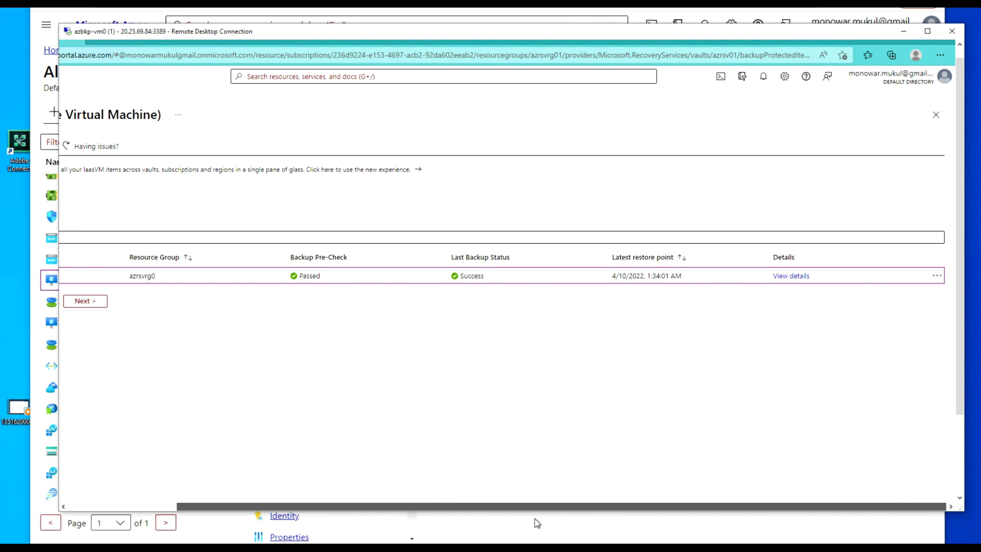
{"action": "left_click", "coordinate": [936, 276]}
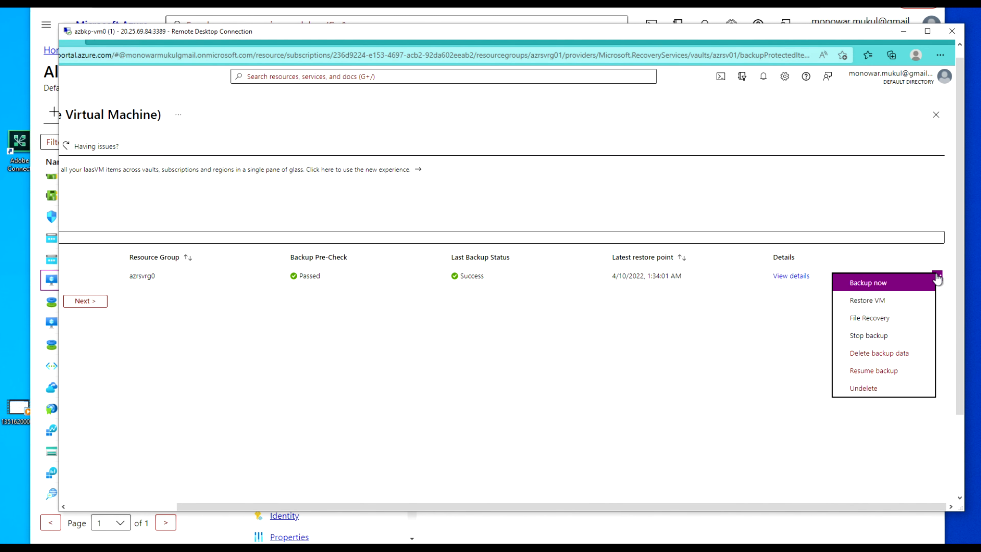
{"action": "left_click", "coordinate": [901, 317]}
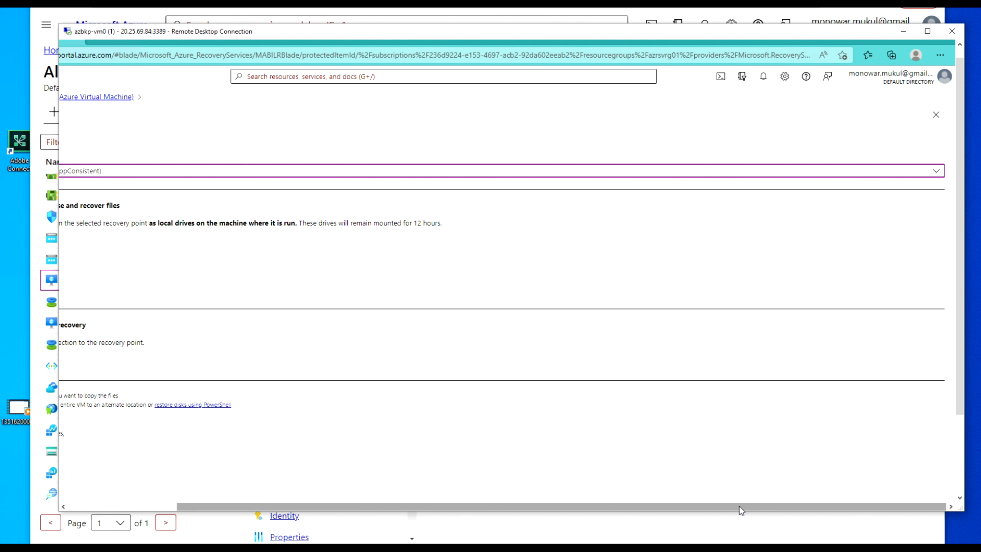
Generate the file recovery script for the latest recovery point, 4/10/2022, 1:34:01 AM, and download the executable.
{"action": "left_click_drag", "start_coordinate": [739, 506], "coordinate": [562, 524]}
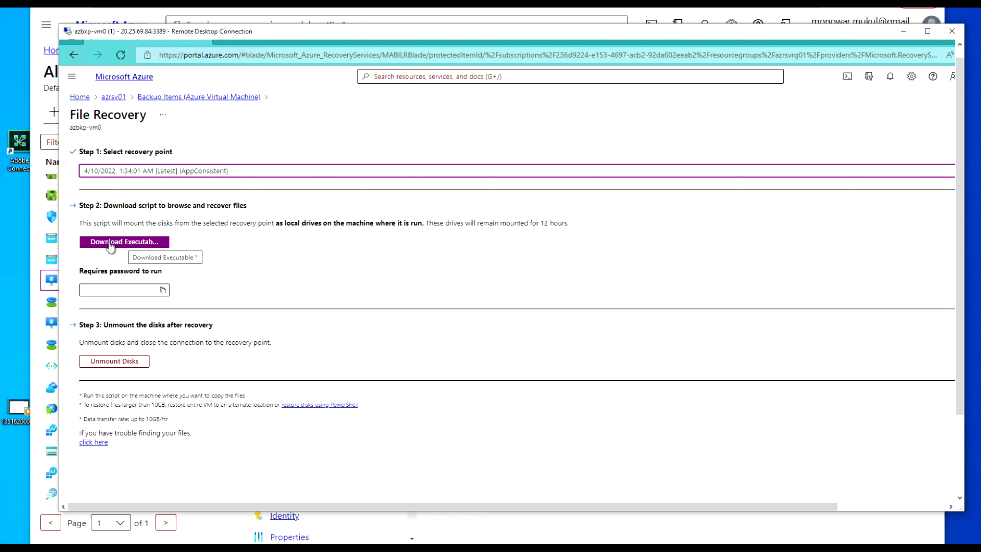
{"action": "left_click", "coordinate": [149, 244]}
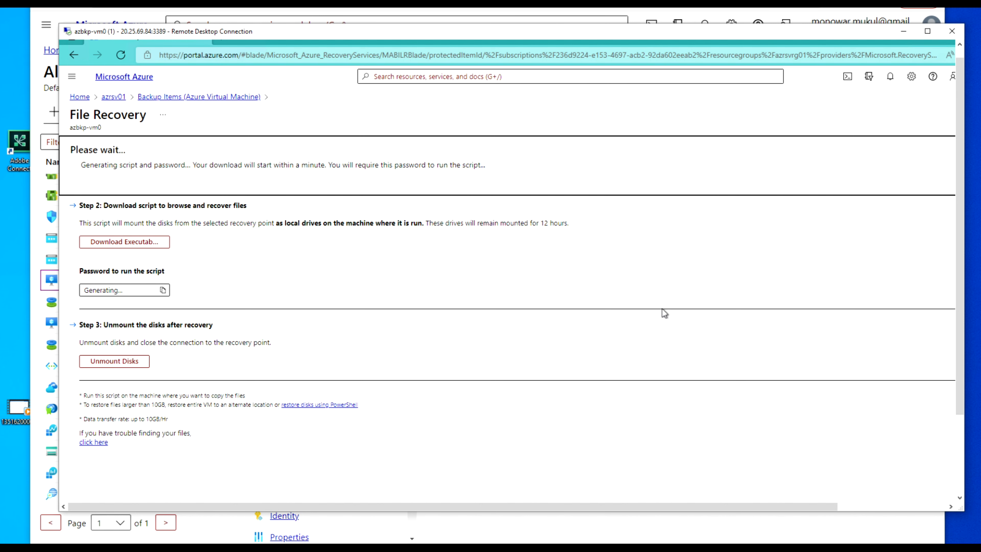
{"action": "mouse_move", "coordinate": [662, 508]}
{"action": "left_mouse_down"}
{"action": "mouse_move", "coordinate": [792, 504]}
{"action": "mouse_move", "coordinate": [646, 503]}
{"action": "left_mouse_up"}
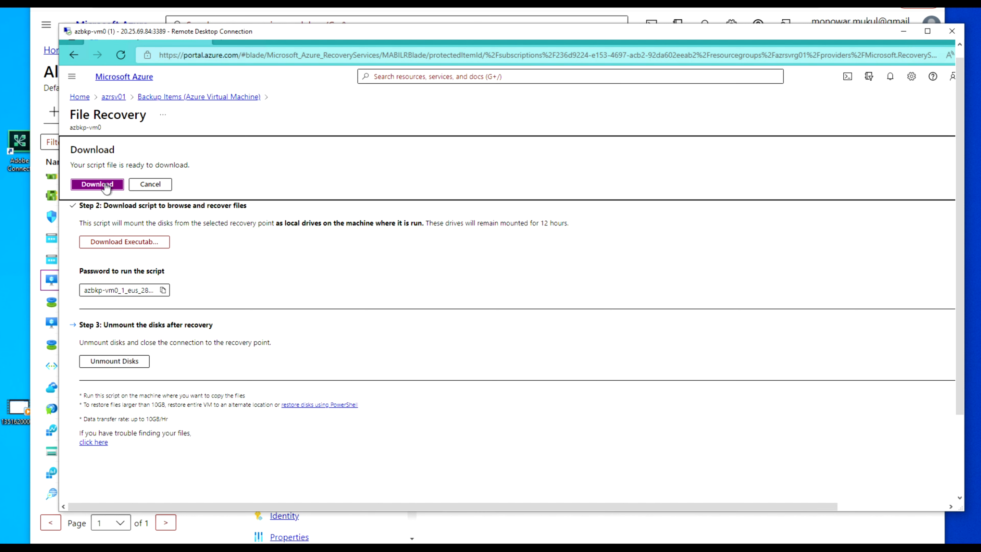
{"action": "left_click", "coordinate": [98, 184]}
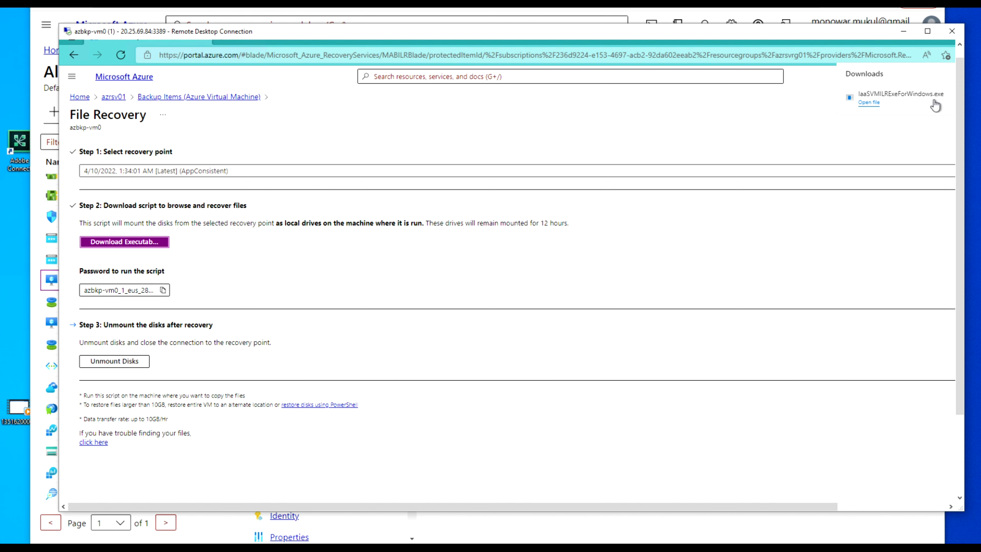
Launch the downloaded IaaSVMILRExeForWindows.exe and copy the generated script password from the File Recovery page.
{"action": "left_click", "coordinate": [871, 103]}
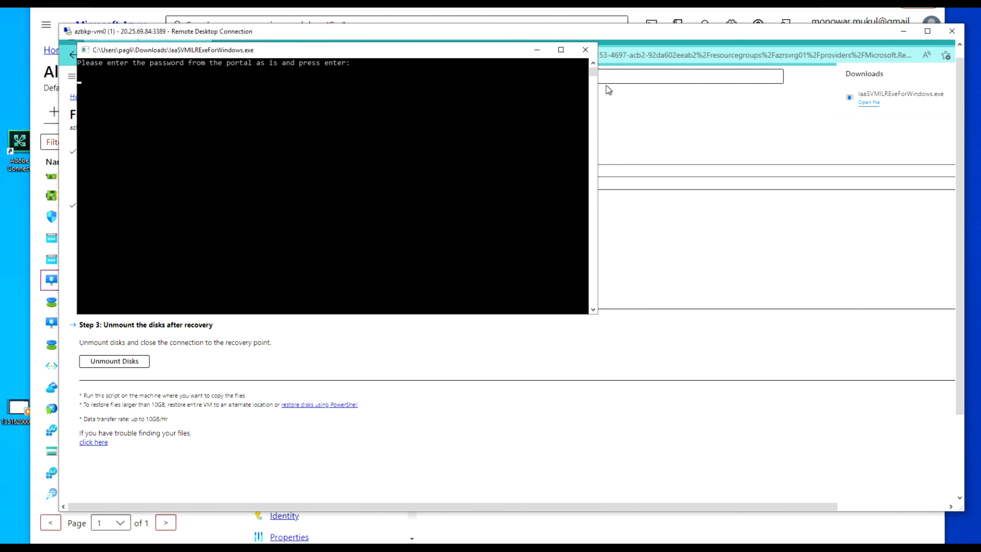
{"action": "left_click_drag", "start_coordinate": [422, 56], "coordinate": [713, 102]}
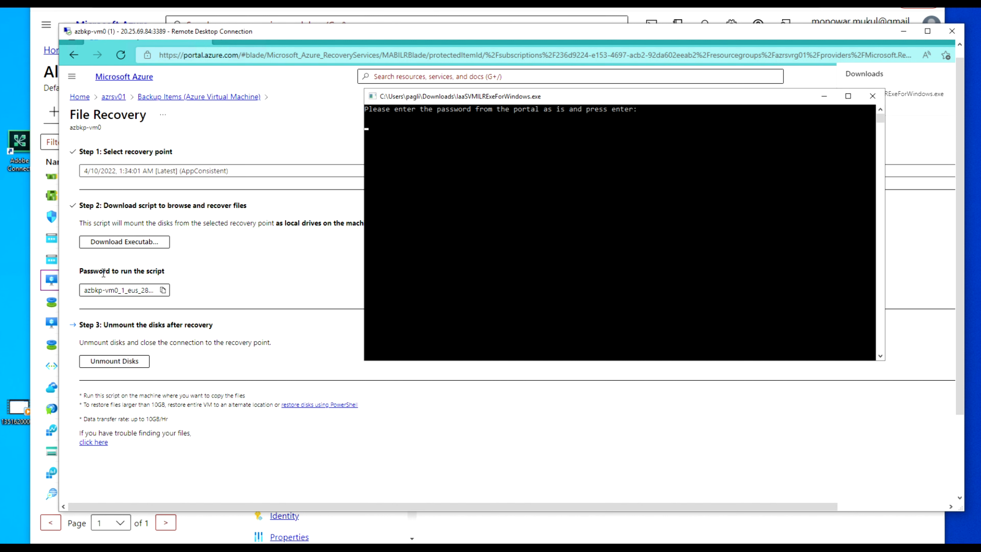
{"action": "left_click", "coordinate": [163, 290]}
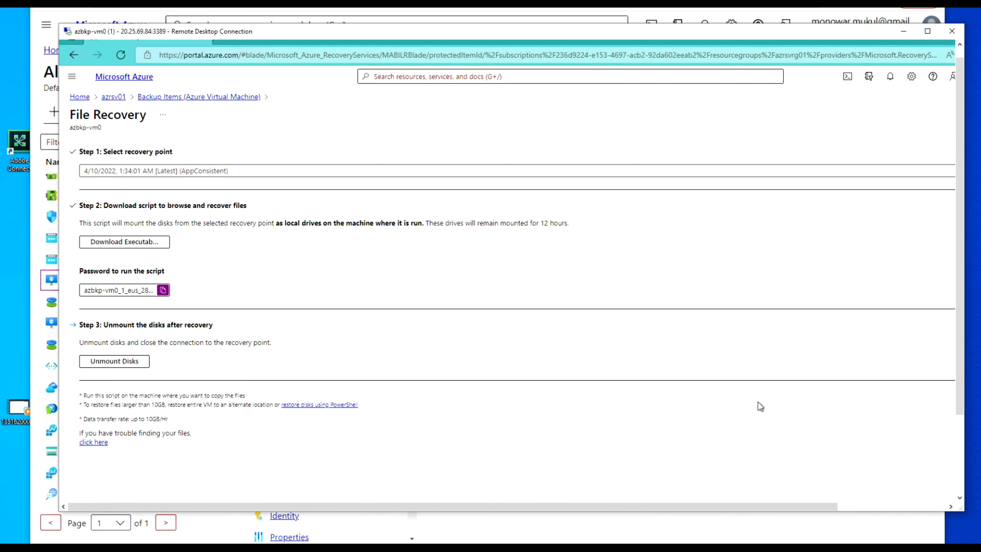
Run IaaSVMILRExeForWindows from the Downloads folder and submit the copied script password to mount the recovery point's volumes.
{"action": "left_click_drag", "start_coordinate": [958, 372], "coordinate": [960, 458]}
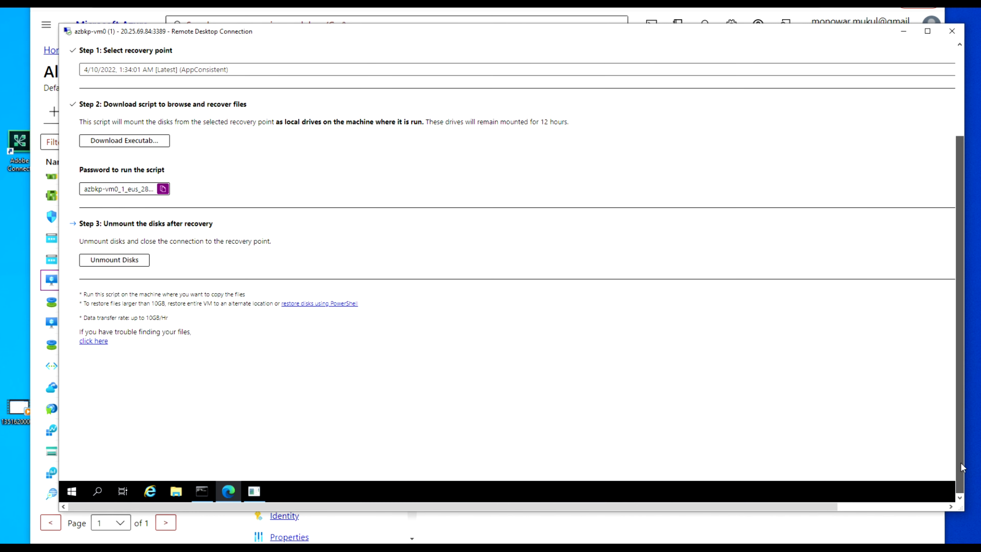
{"action": "left_click", "coordinate": [176, 491]}
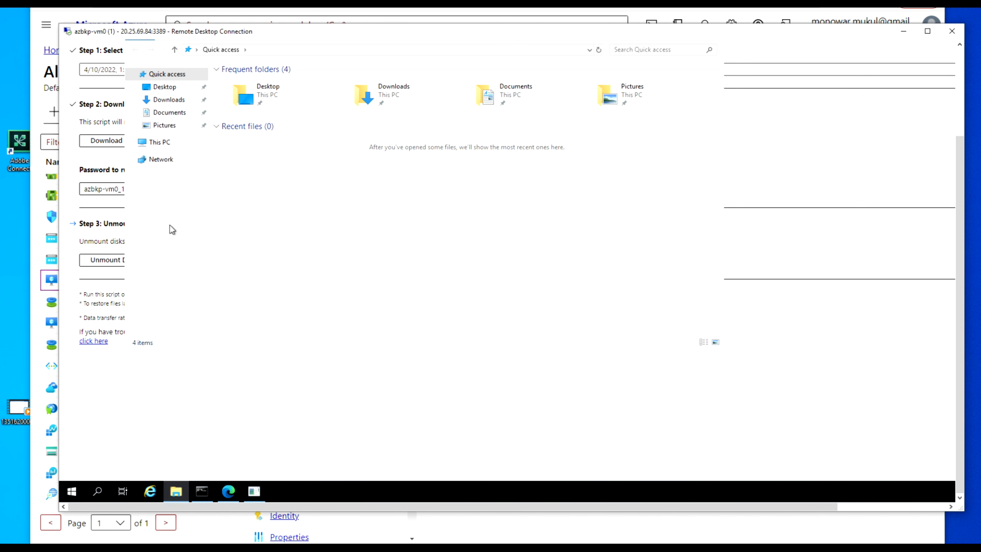
{"action": "left_click", "coordinate": [174, 101]}
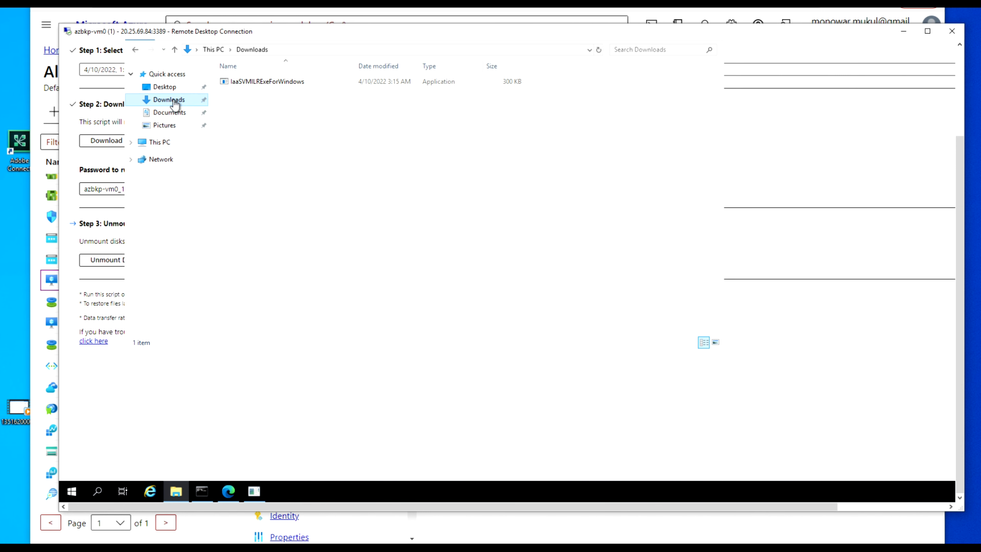
{"action": "double_click", "coordinate": [267, 81]}
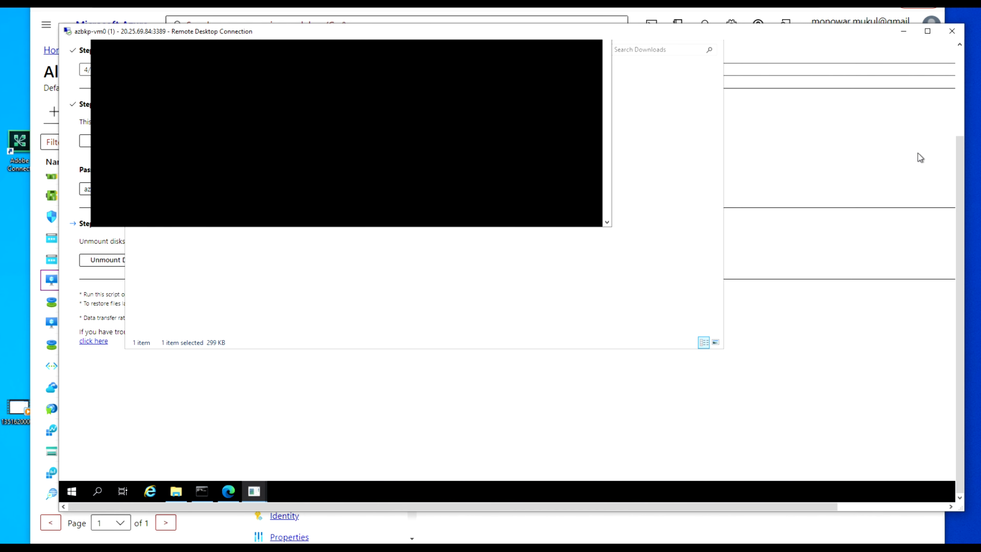
{"action": "left_click_drag", "start_coordinate": [963, 162], "coordinate": [961, 97]}
{"action": "right_click", "coordinate": [494, 139]}
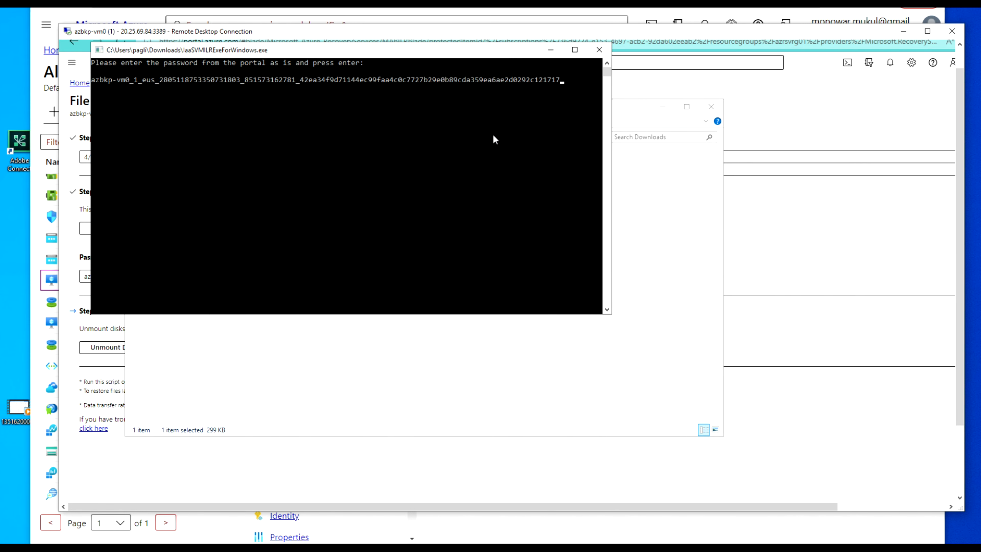
{"action": "key", "text": "Return"}
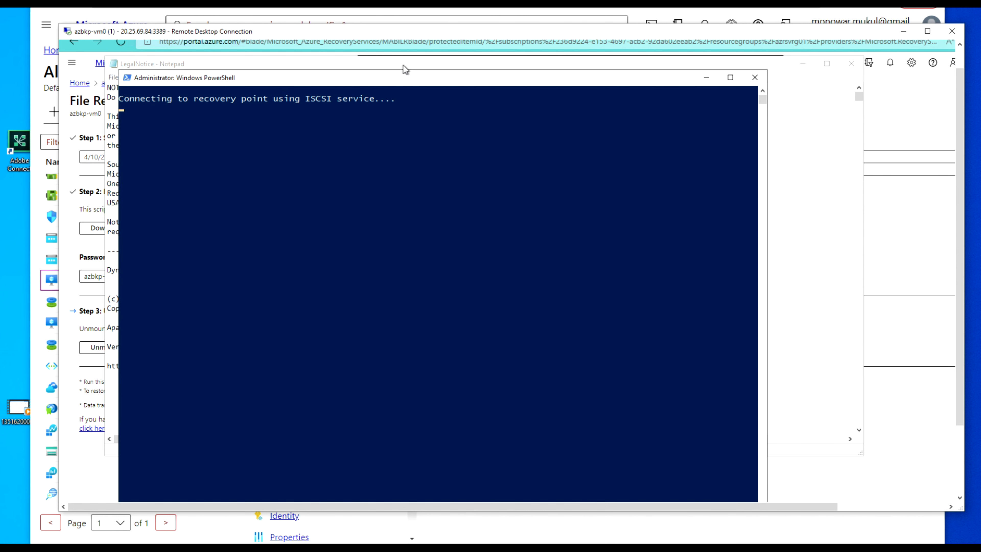
{"action": "left_click_drag", "start_coordinate": [401, 74], "coordinate": [395, 109]}
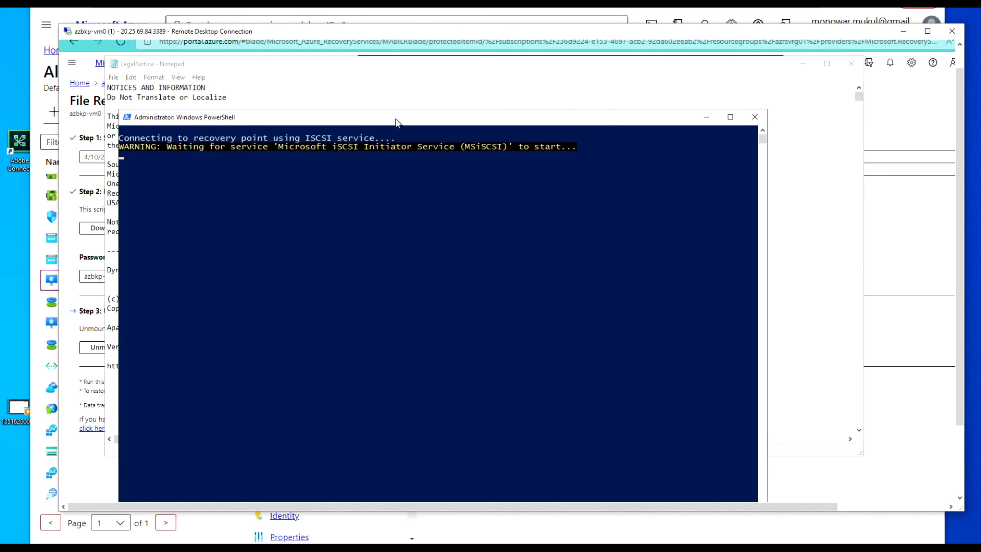
{"action": "left_click_drag", "start_coordinate": [412, 117], "coordinate": [444, 76]}
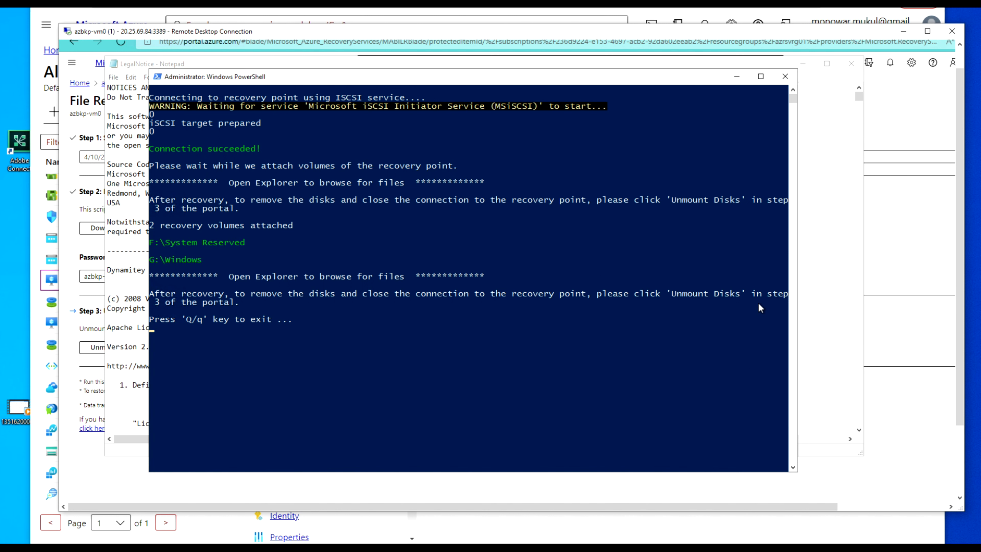
Open the mounted recovery volume Windows (G:) in File Explorer.
{"action": "left_click", "coordinate": [854, 267]}
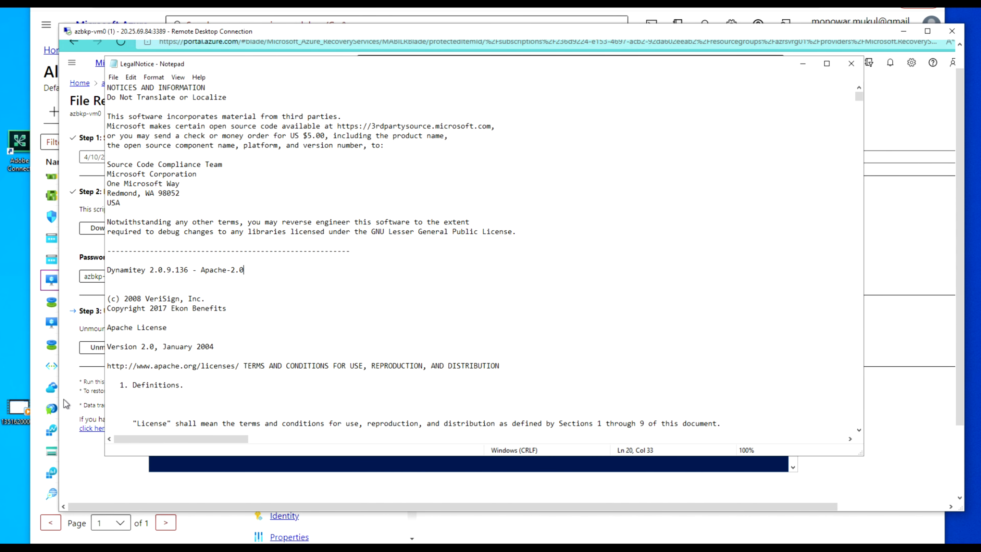
{"action": "left_click", "coordinate": [73, 400]}
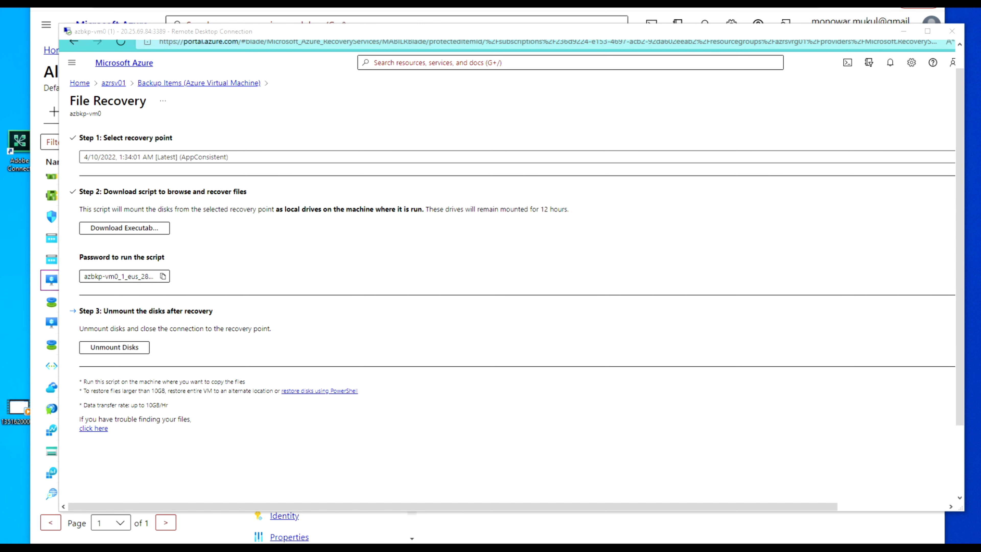
{"action": "left_click", "coordinate": [877, 250]}
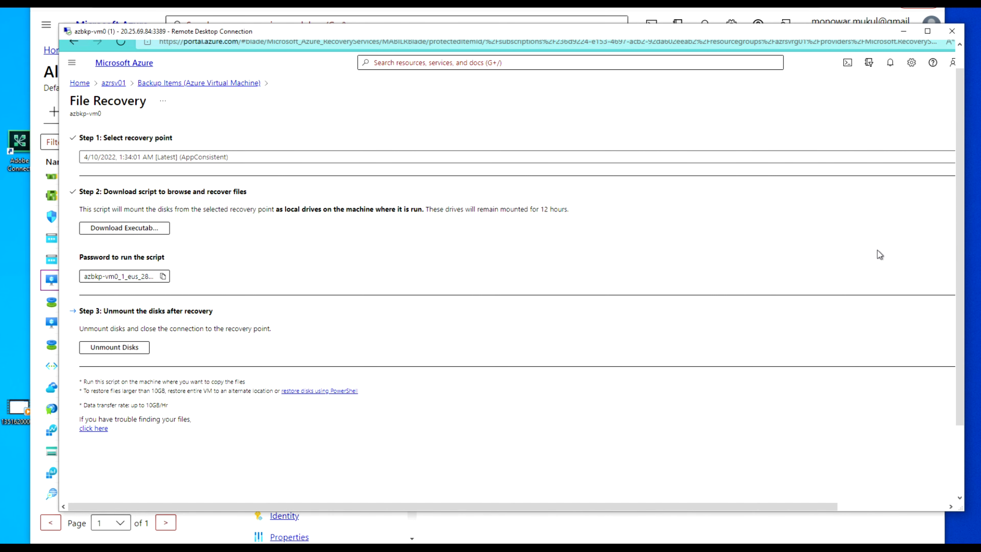
{"action": "left_click_drag", "start_coordinate": [958, 399], "coordinate": [958, 509]}
{"action": "left_click", "coordinate": [202, 491]}
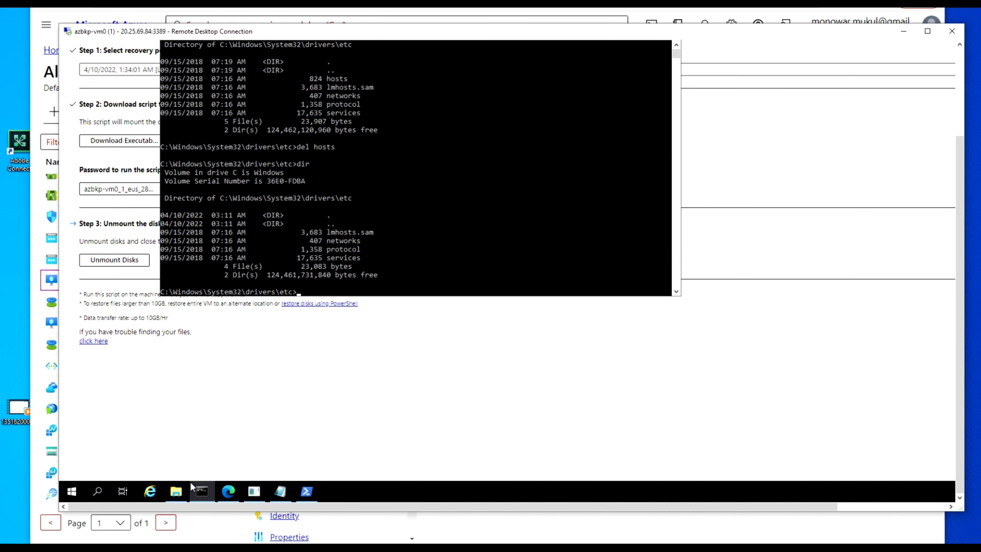
{"action": "left_click", "coordinate": [175, 491]}
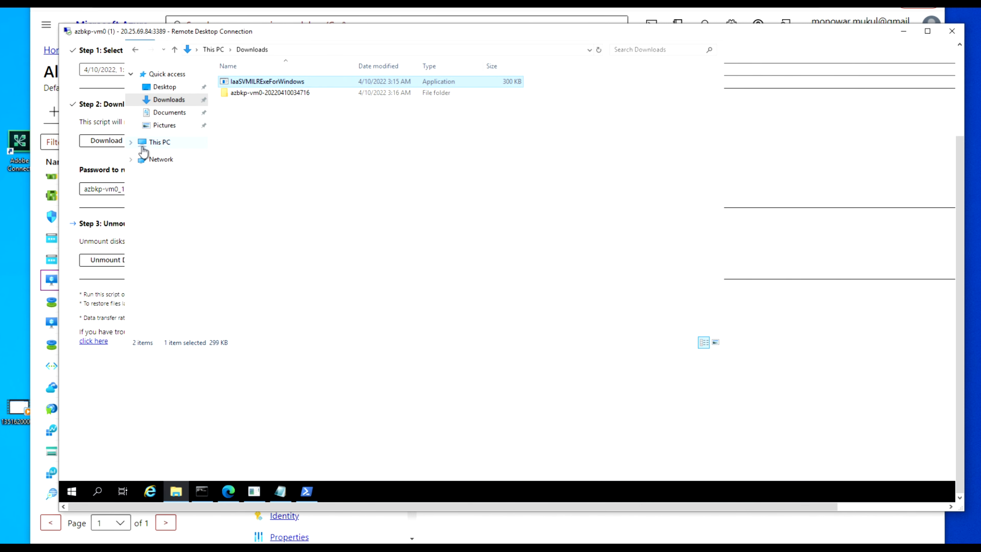
{"action": "left_click", "coordinate": [131, 144]}
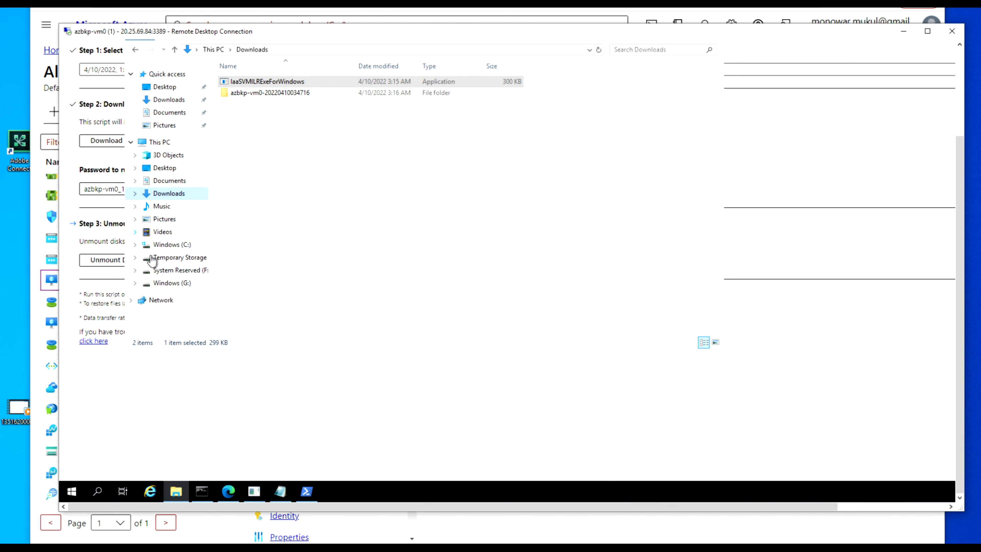
{"action": "right_click", "coordinate": [156, 286]}
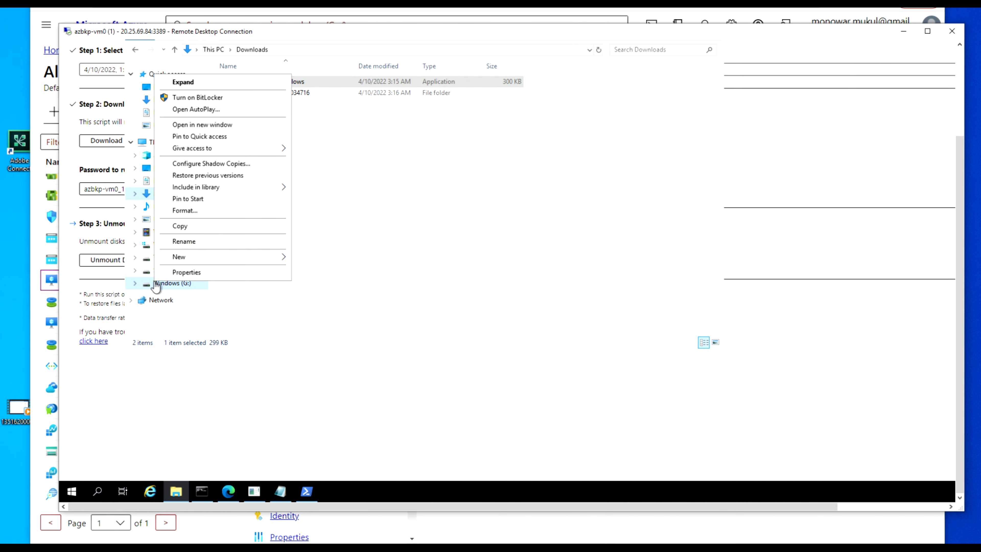
{"action": "left_click", "coordinate": [155, 286]}
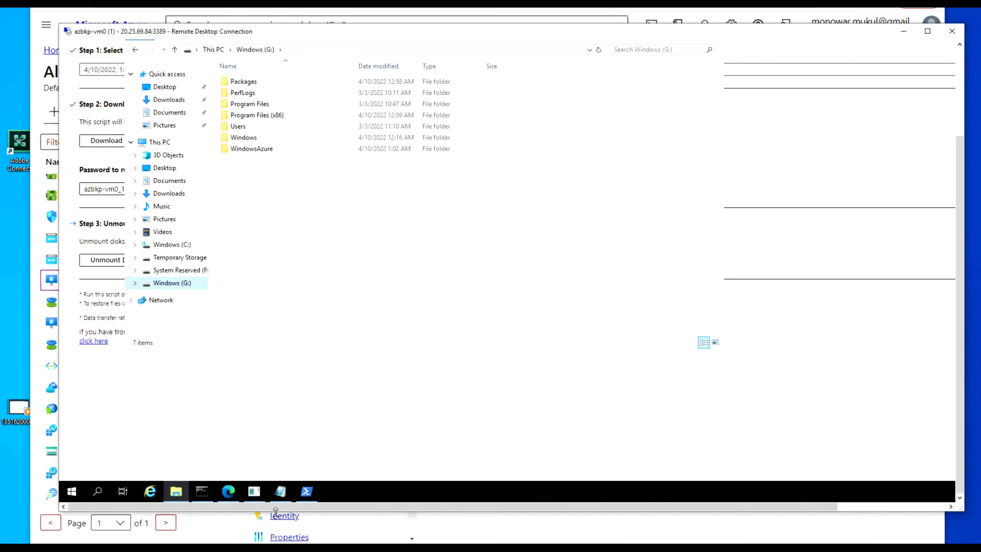
Check the attached recovery volumes listed in PowerShell against System Reserved (F:) and Windows (G:) in File Explorer.
{"action": "mouse_move", "coordinate": [308, 499]}
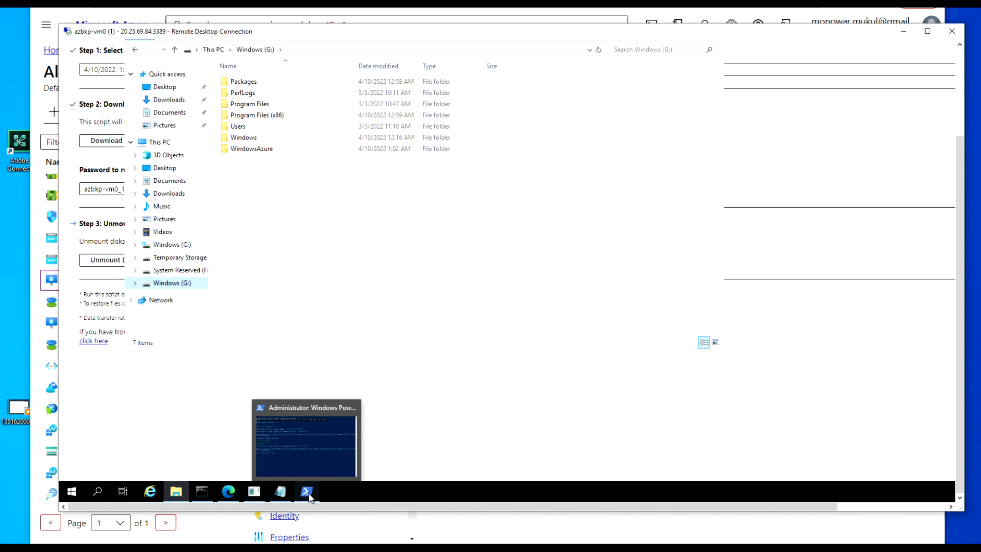
{"action": "left_click", "coordinate": [310, 450]}
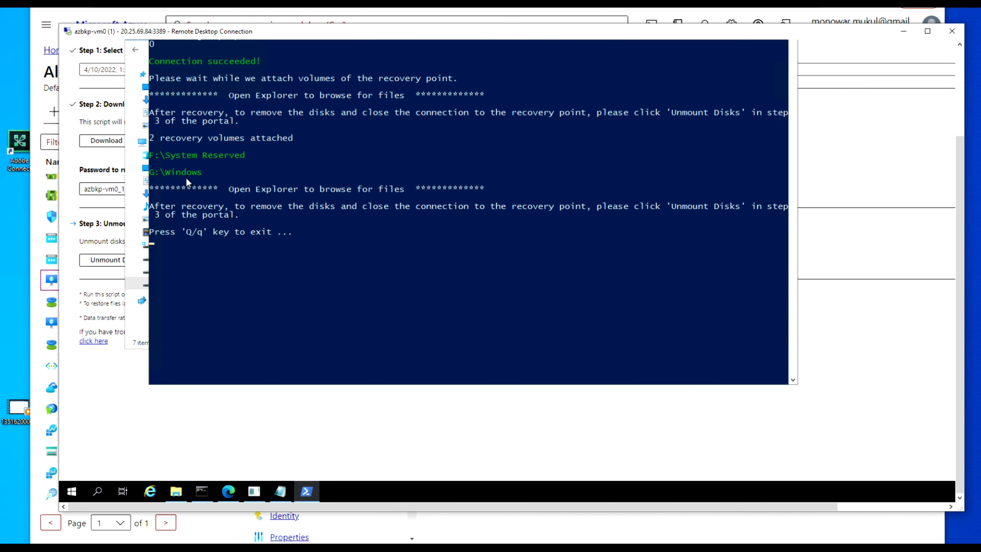
{"action": "left_click", "coordinate": [135, 335]}
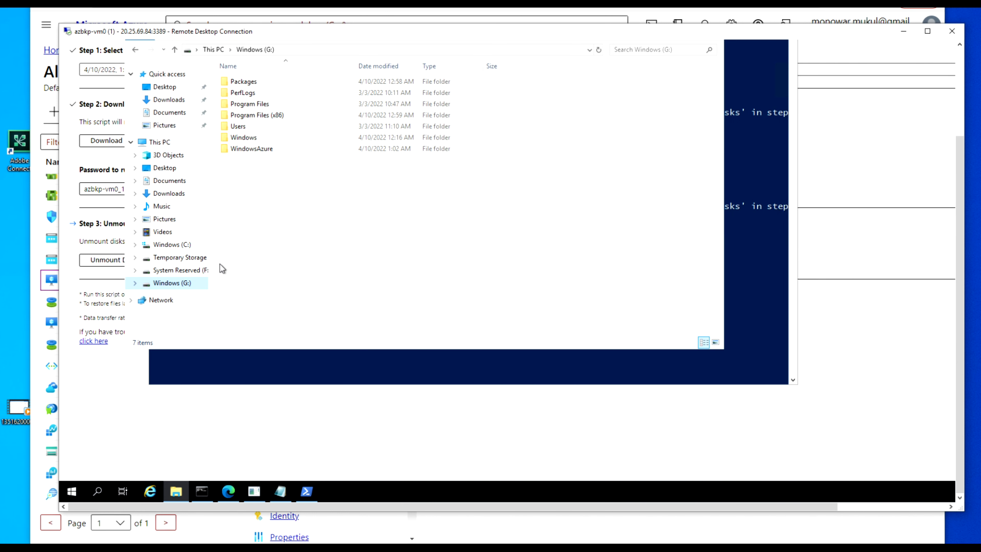
{"action": "left_click", "coordinate": [188, 271]}
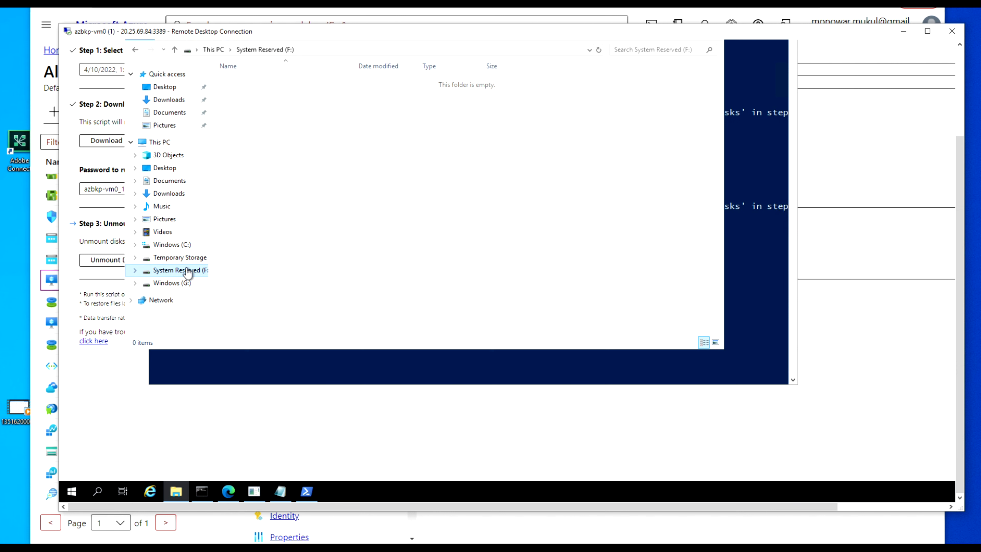
{"action": "left_click", "coordinate": [175, 285]}
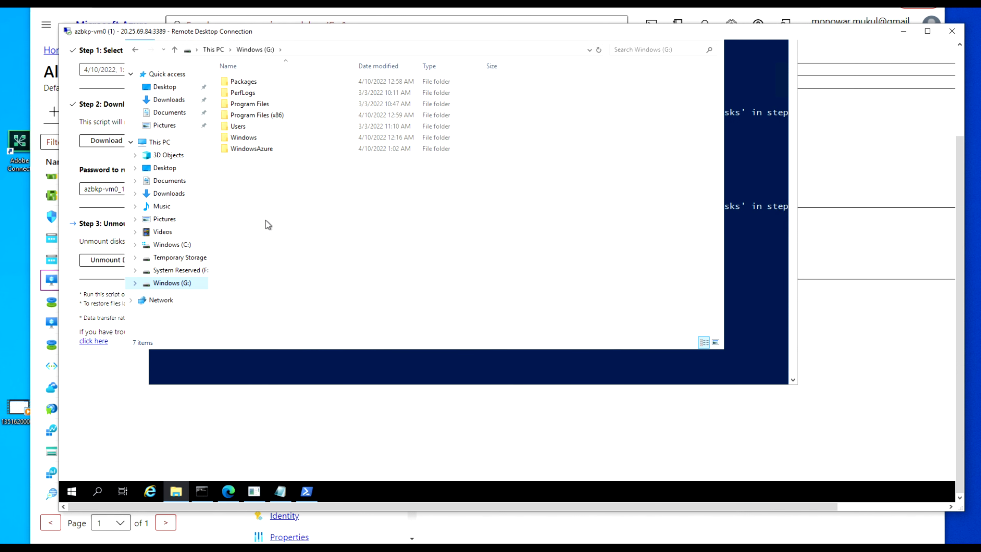
Try to restore the hosts file in Command Prompt with robocopy C:\Windows\System32\drivers\etc C:\Windows\system32\drivers\etc hosts /r:1 /w:1.
{"action": "left_click", "coordinate": [201, 491]}
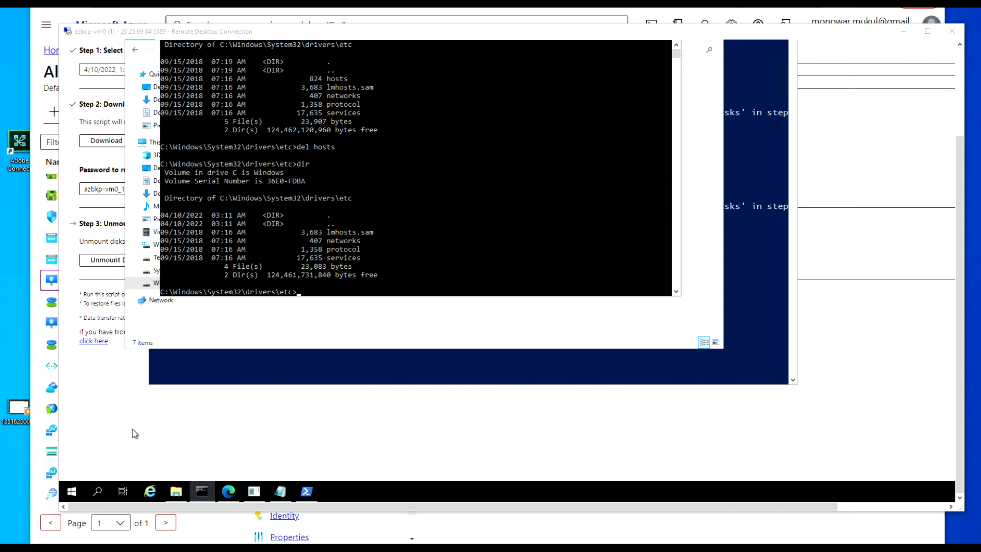
{"action": "left_click", "coordinate": [401, 262]}
{"action": "right_click", "coordinate": [402, 267]}
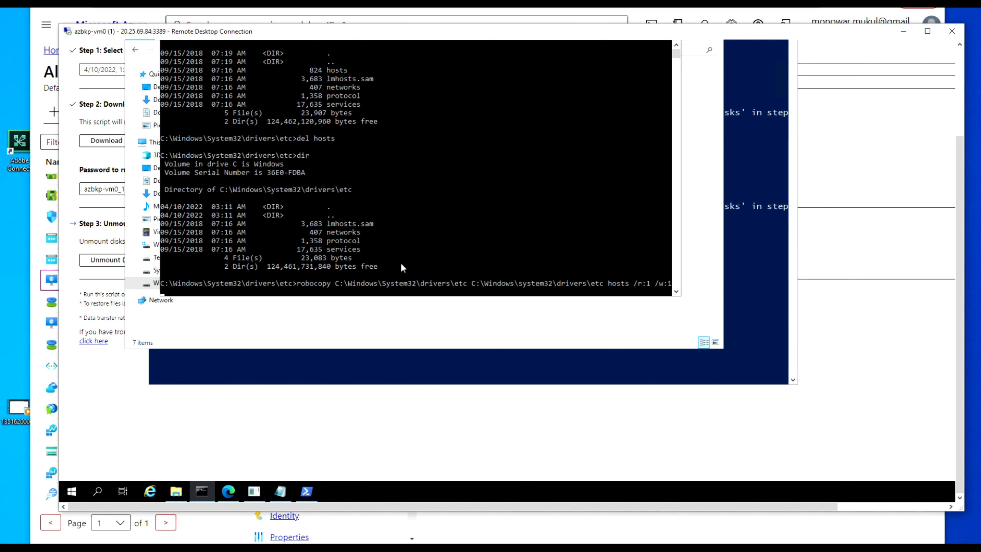
{"action": "key", "text": "Return"}
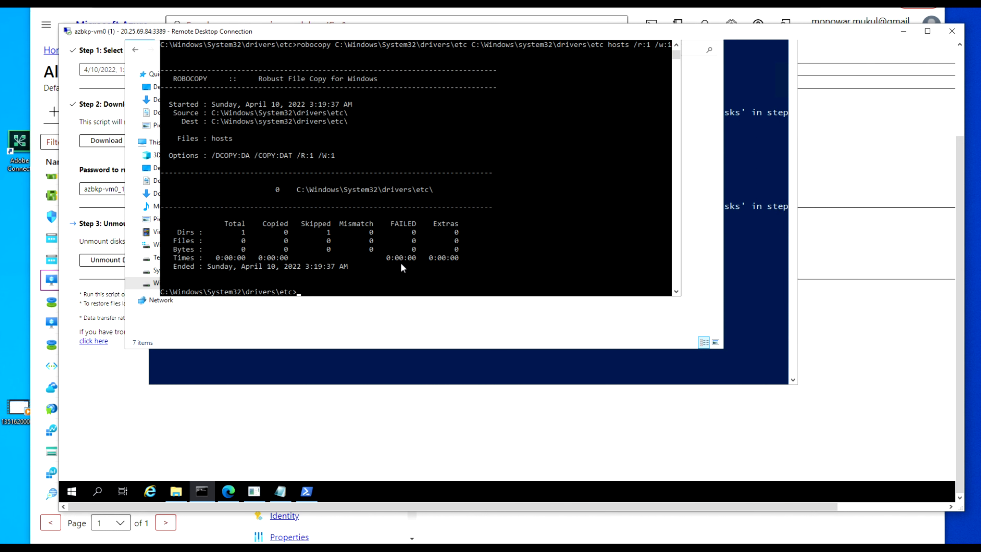
Switch back to File Explorer and open the Windows\System32 folder on the mounted recovery volume Windows (G:).
{"action": "left_click", "coordinate": [365, 354]}
{"action": "left_click", "coordinate": [142, 345]}
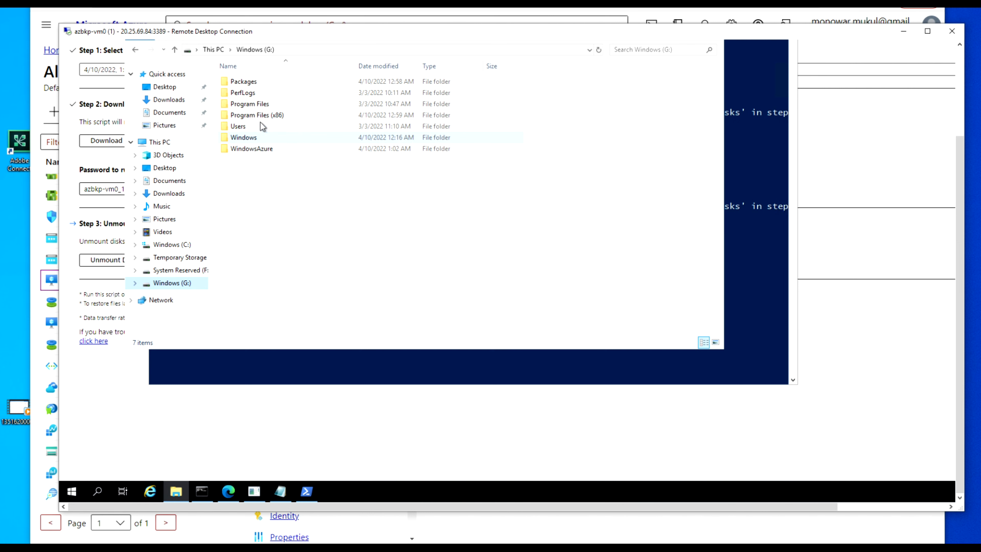
{"action": "double_click", "coordinate": [254, 108]}
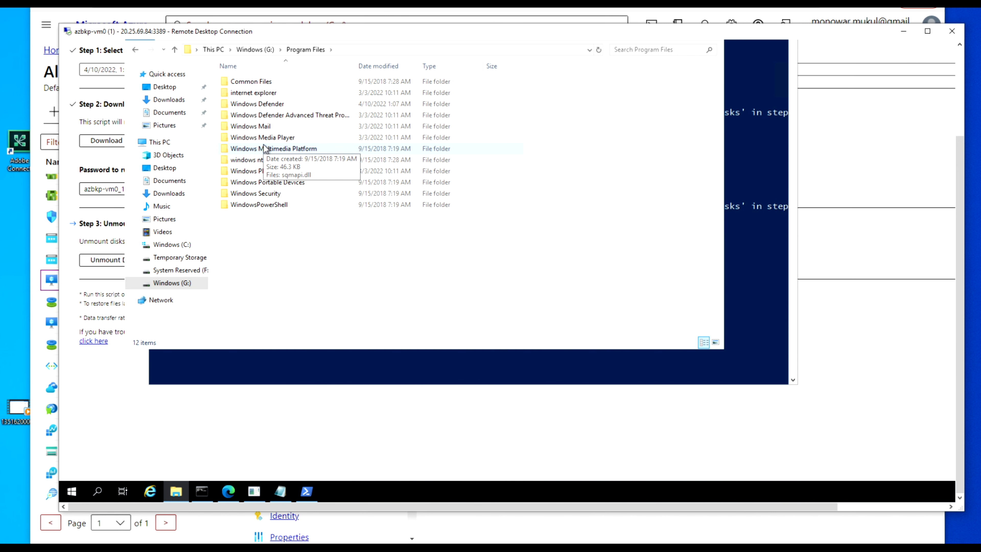
{"action": "left_click", "coordinate": [269, 50]}
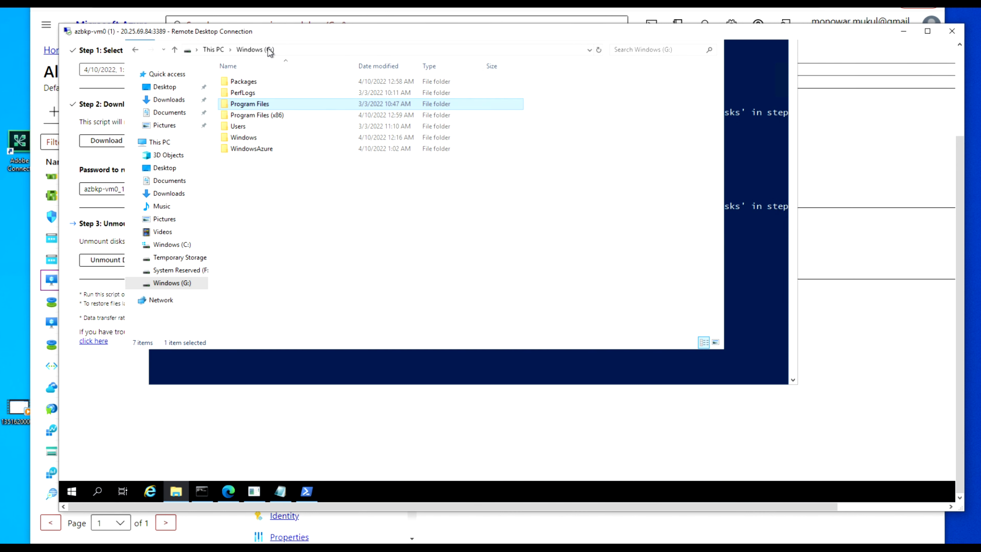
{"action": "double_click", "coordinate": [246, 140]}
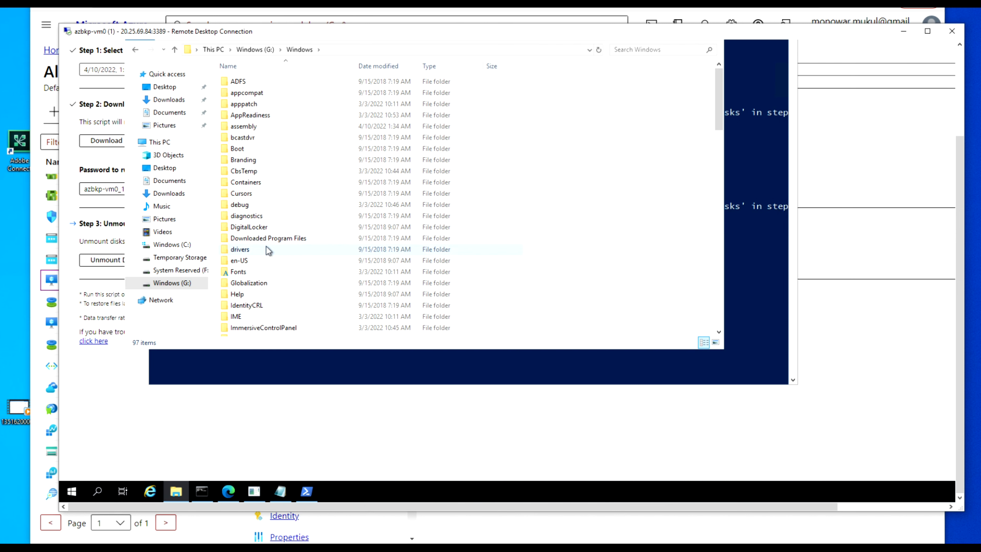
{"action": "scroll", "coordinate": [262, 254], "scroll_direction": "down", "scroll_amount": 5}
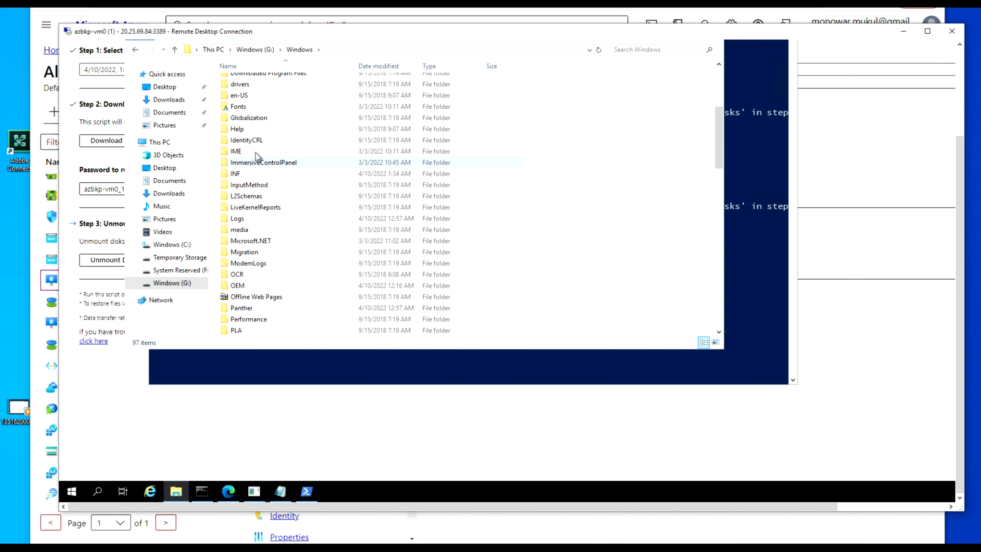
{"action": "scroll", "coordinate": [256, 156], "scroll_direction": "up", "scroll_amount": 5}
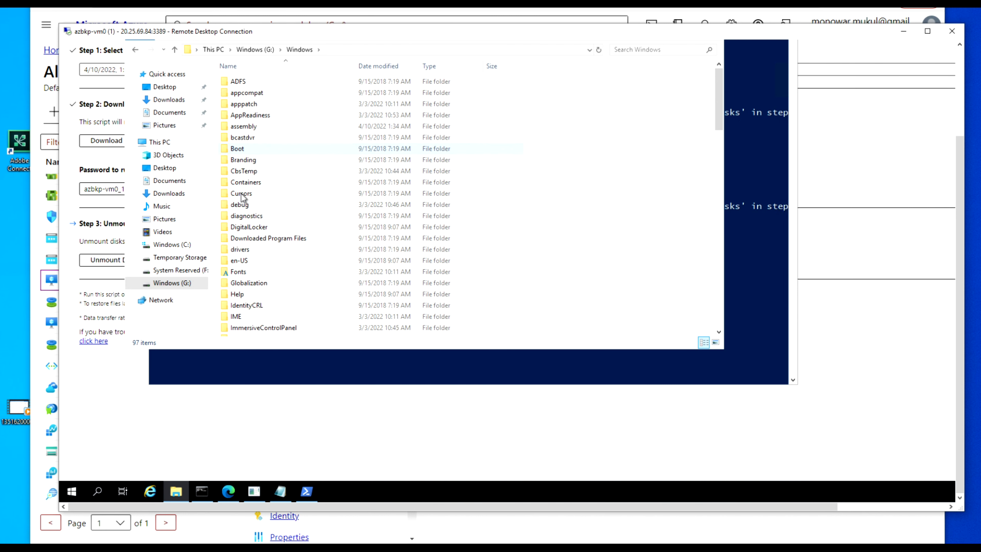
{"action": "left_click", "coordinate": [239, 231]}
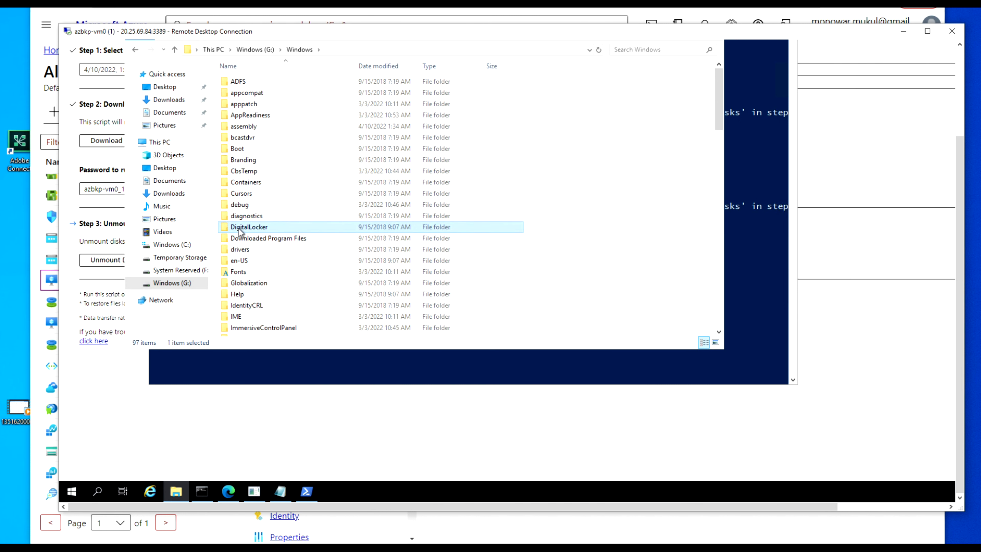
{"action": "scroll", "coordinate": [240, 231], "scroll_direction": "down", "scroll_amount": 15}
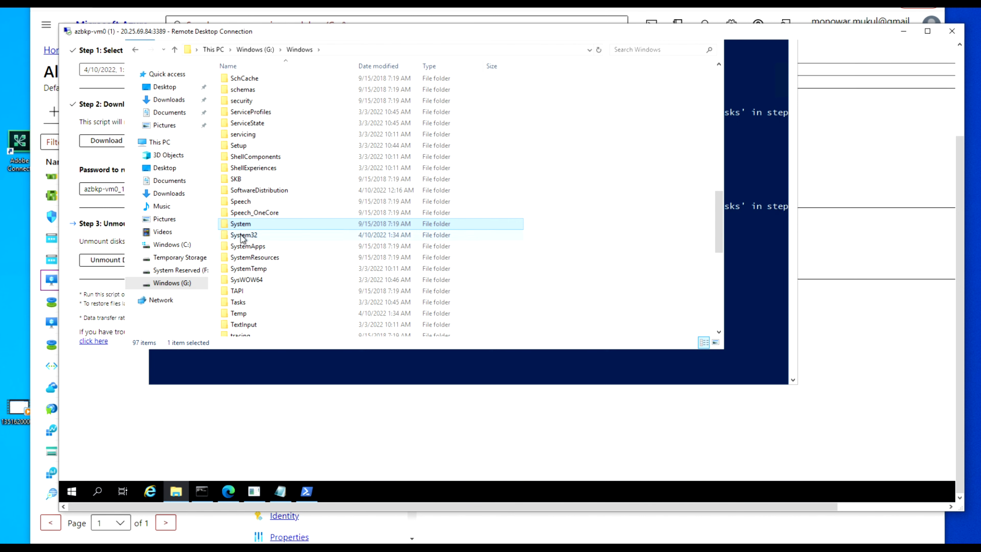
{"action": "double_click", "coordinate": [243, 235]}
Open the drivers\etc folder inside System32 on the recovery volume.
{"action": "left_click", "coordinate": [242, 239]}
{"action": "key", "text": "d"}
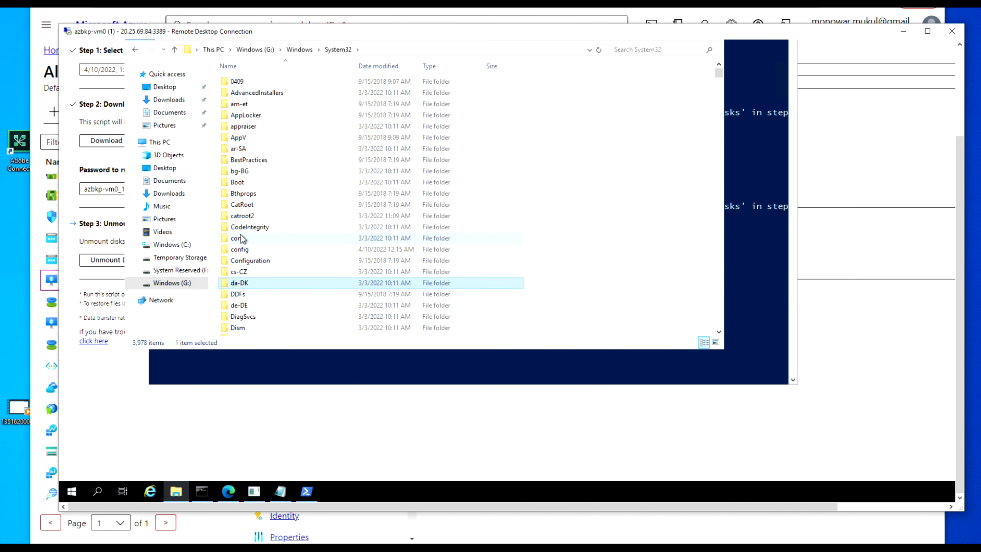
{"action": "key", "text": "r"}
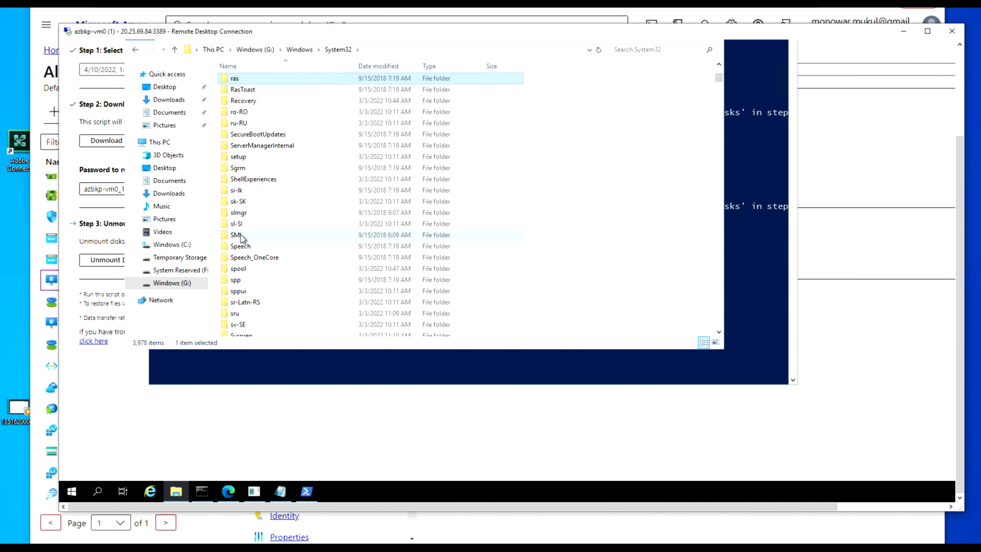
{"action": "key", "text": "d"}
{"action": "key", "text": "r"}
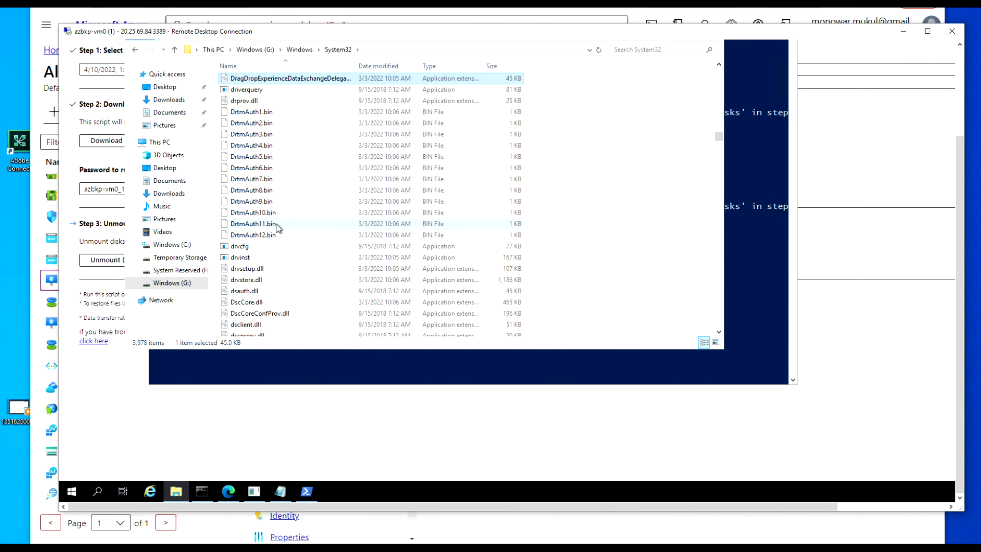
{"action": "scroll", "coordinate": [279, 228], "scroll_direction": "up", "scroll_amount": 20}
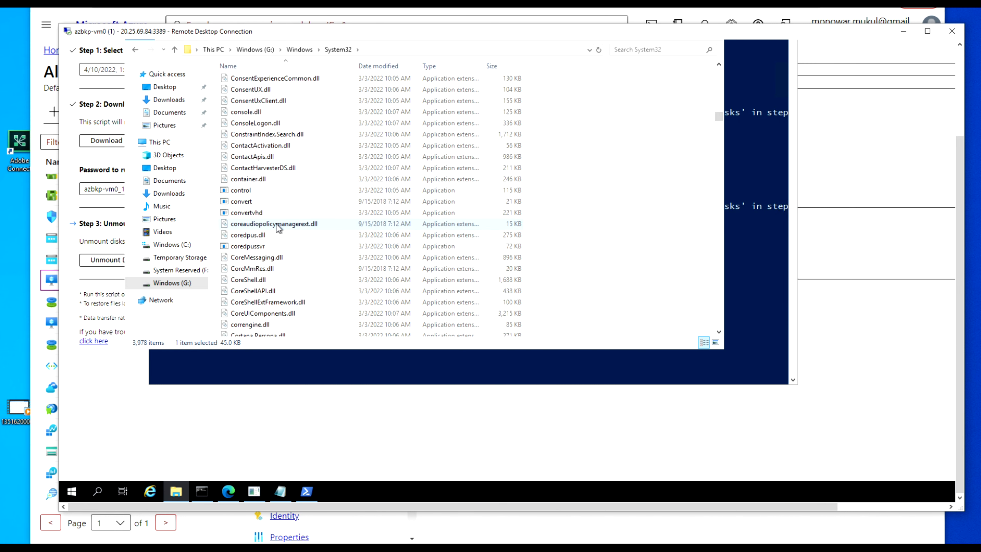
{"action": "scroll", "coordinate": [279, 228], "scroll_direction": "up", "scroll_amount": 20}
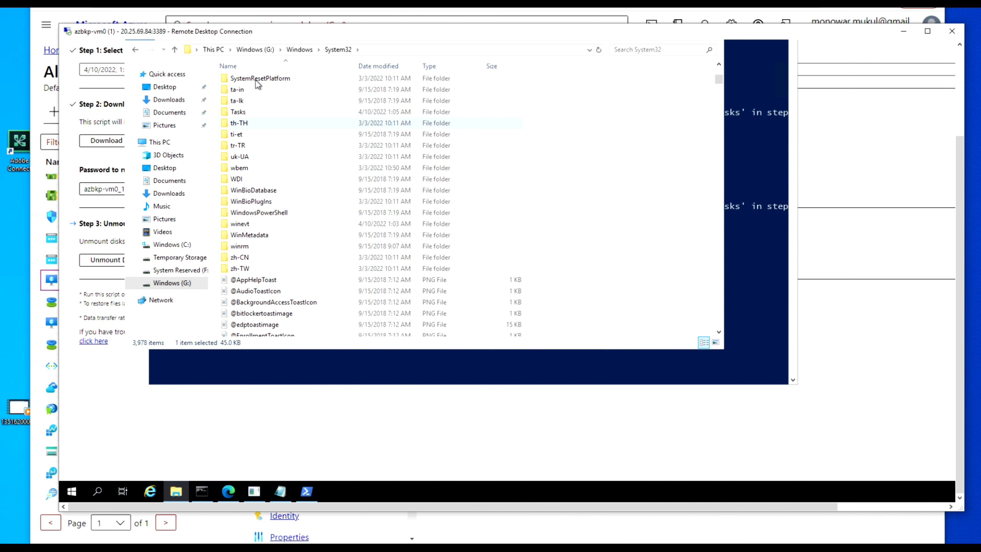
{"action": "scroll", "coordinate": [251, 104], "scroll_direction": "up", "scroll_amount": 12}
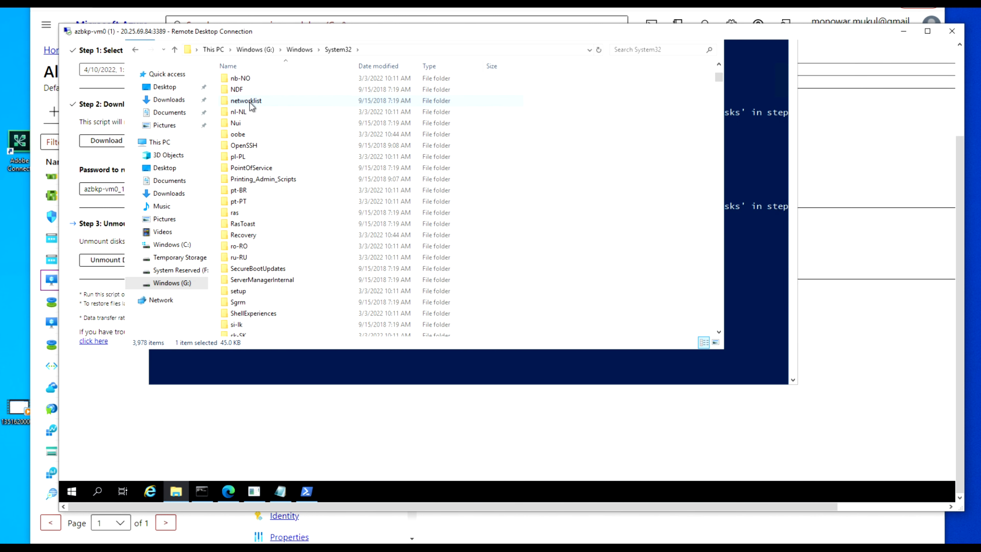
{"action": "scroll", "coordinate": [251, 104], "scroll_direction": "up", "scroll_amount": 15}
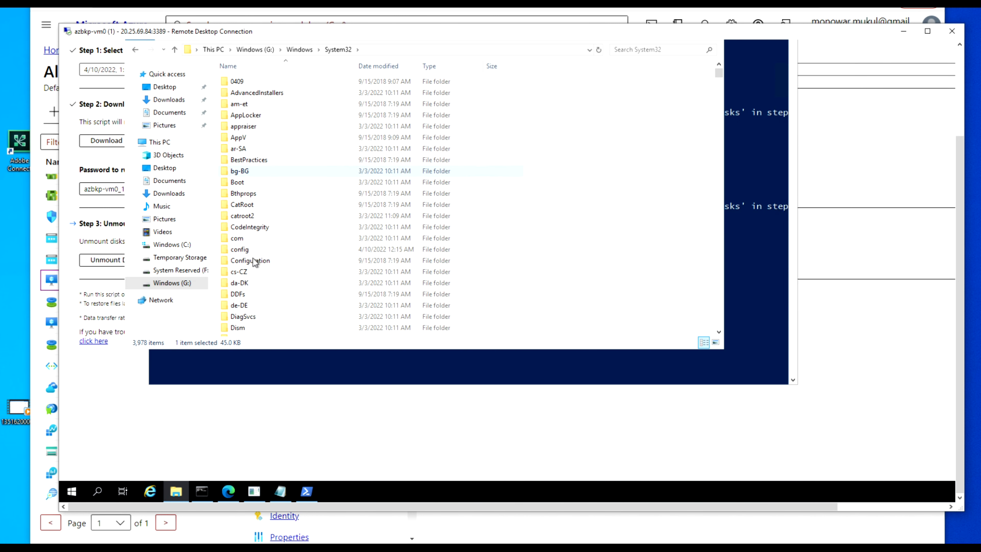
{"action": "scroll", "coordinate": [243, 306], "scroll_direction": "down", "scroll_amount": 1}
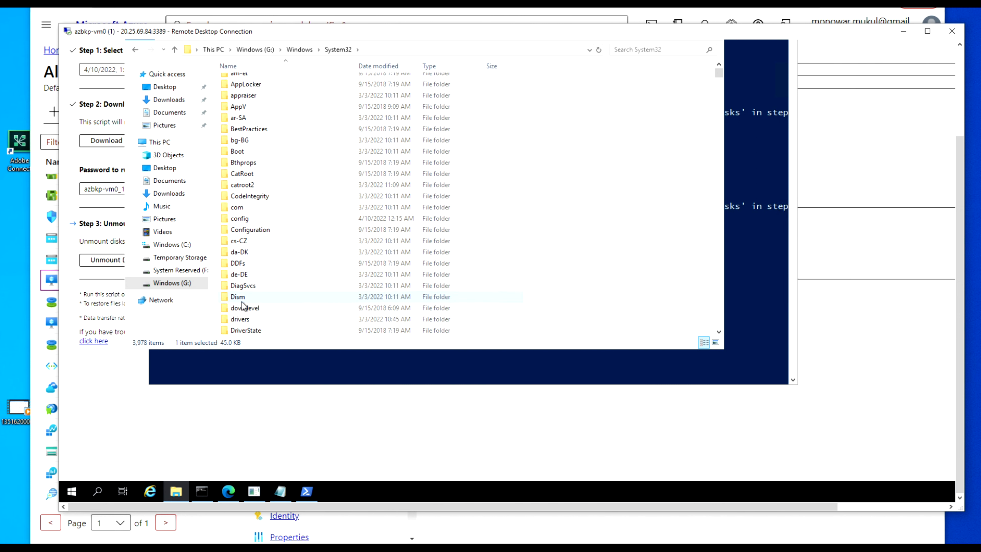
{"action": "double_click", "coordinate": [242, 321]}
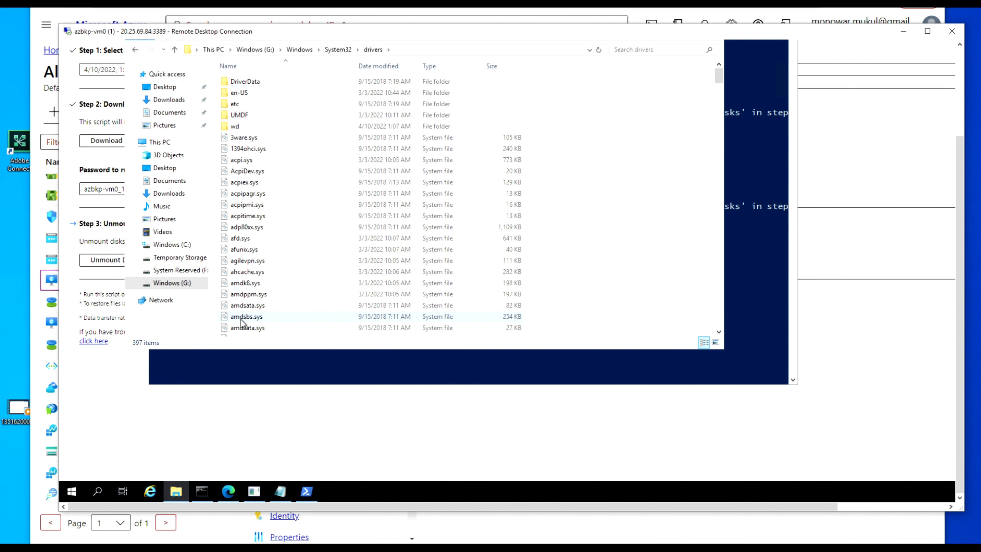
{"action": "double_click", "coordinate": [236, 103]}
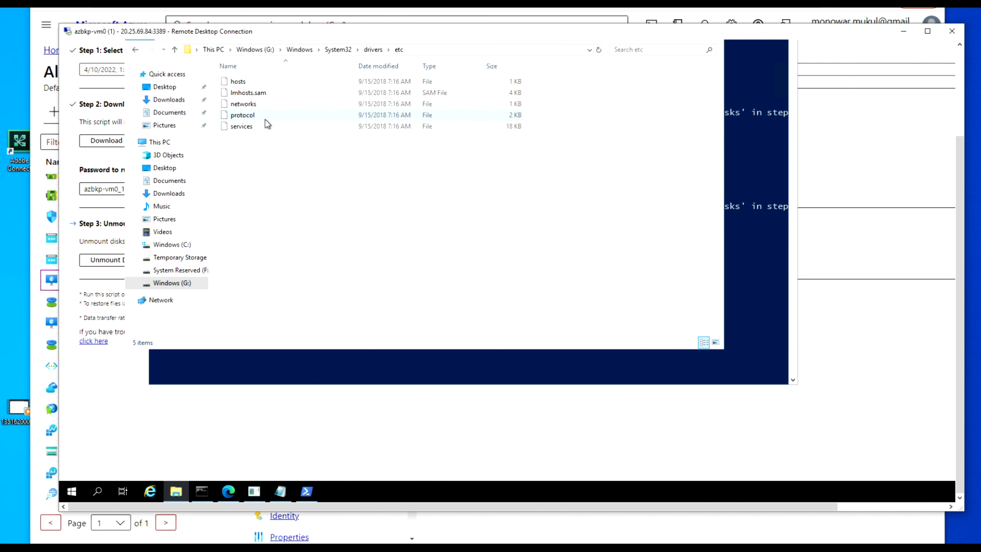
Copy the hosts file from the recovery volume's etc folder to the clipboard.
{"action": "left_click", "coordinate": [238, 83]}
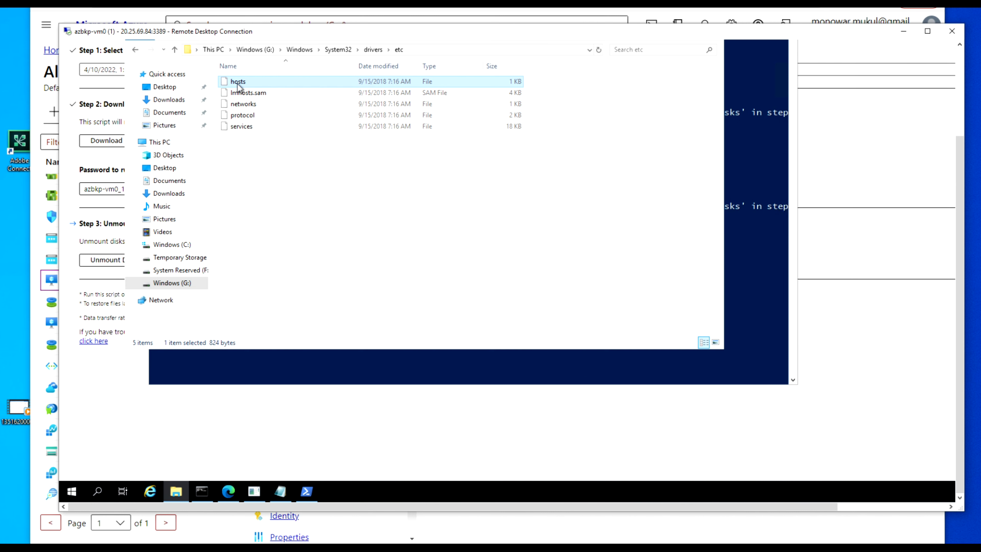
{"action": "right_click", "coordinate": [238, 84]}
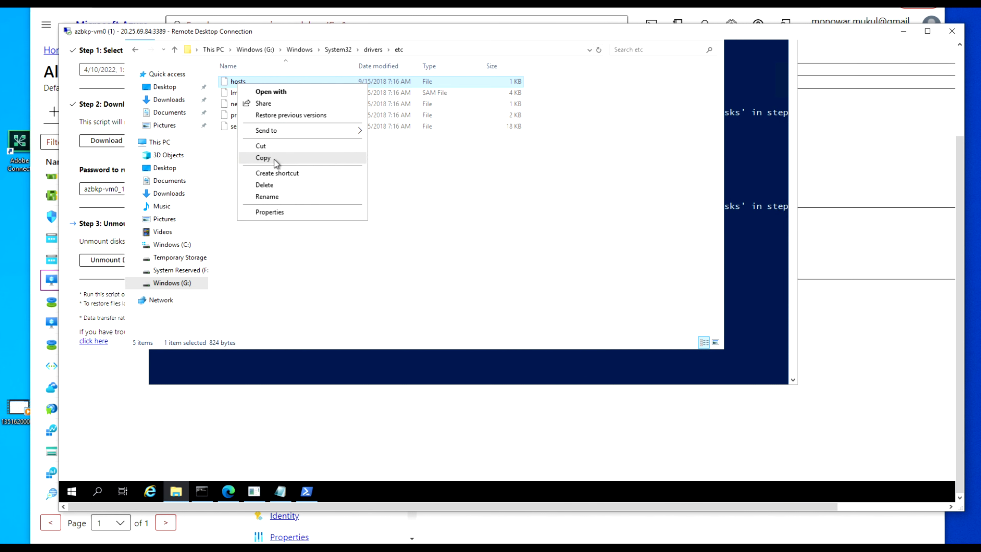
{"action": "left_click", "coordinate": [263, 158]}
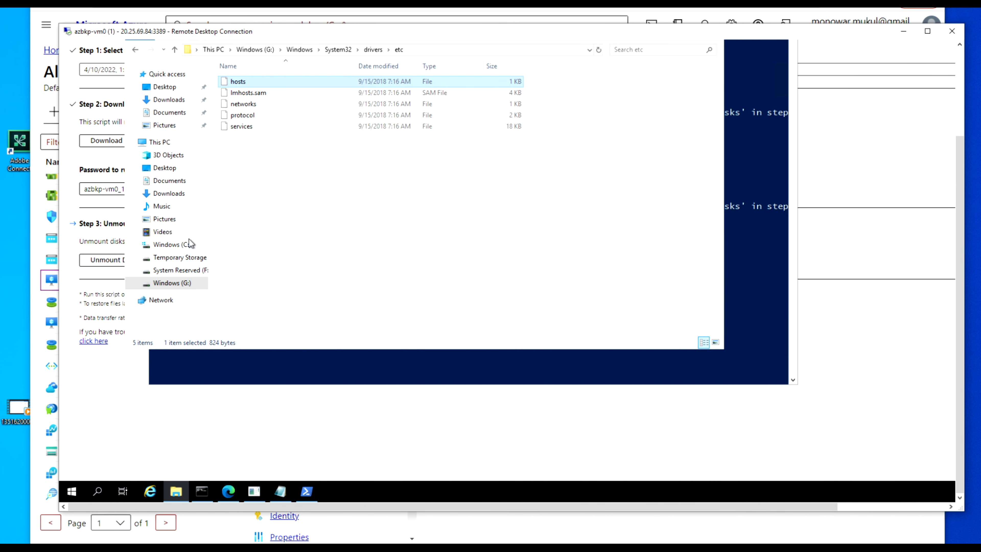
Open the Windows\System32 folder on the VM's own Windows (C:) drive.
{"action": "left_click", "coordinate": [172, 244]}
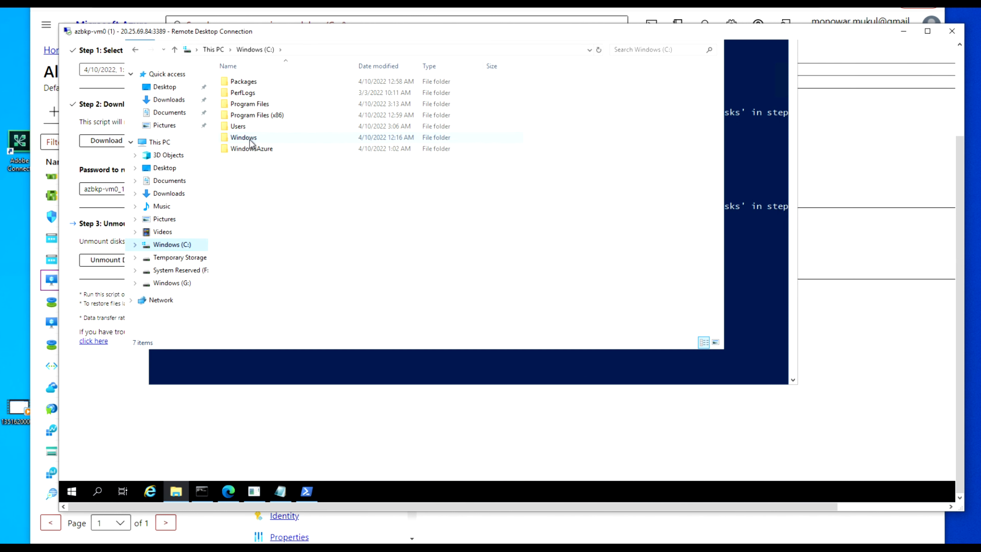
{"action": "double_click", "coordinate": [253, 139]}
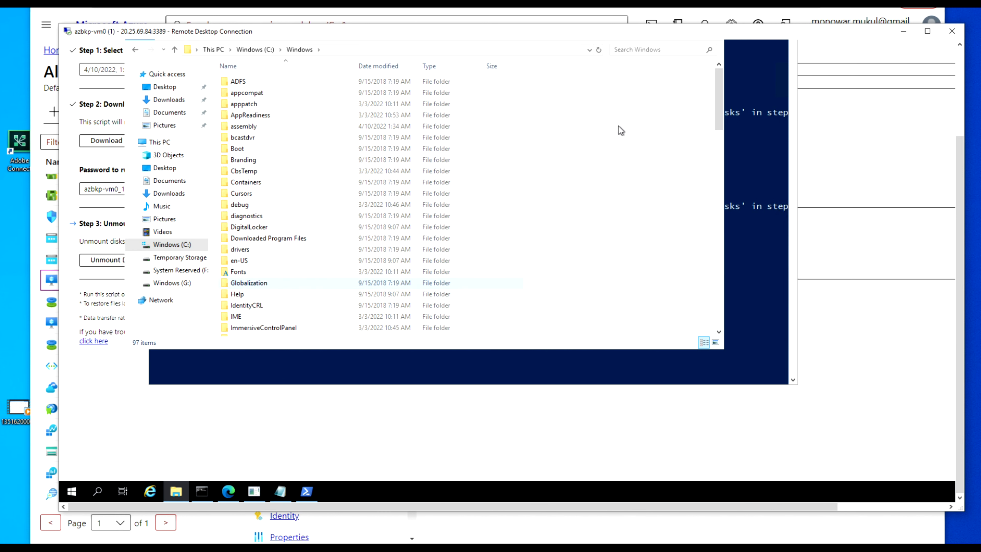
{"action": "left_click_drag", "start_coordinate": [718, 123], "coordinate": [706, 187]}
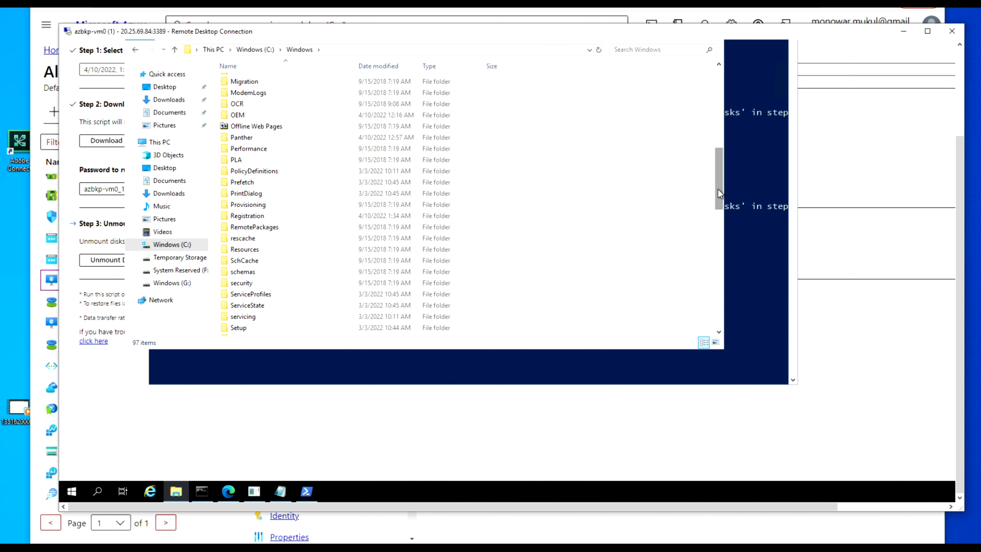
{"action": "left_click_drag", "start_coordinate": [718, 189], "coordinate": [716, 220]}
{"action": "left_click", "coordinate": [256, 286]}
{"action": "double_click", "coordinate": [256, 286]}
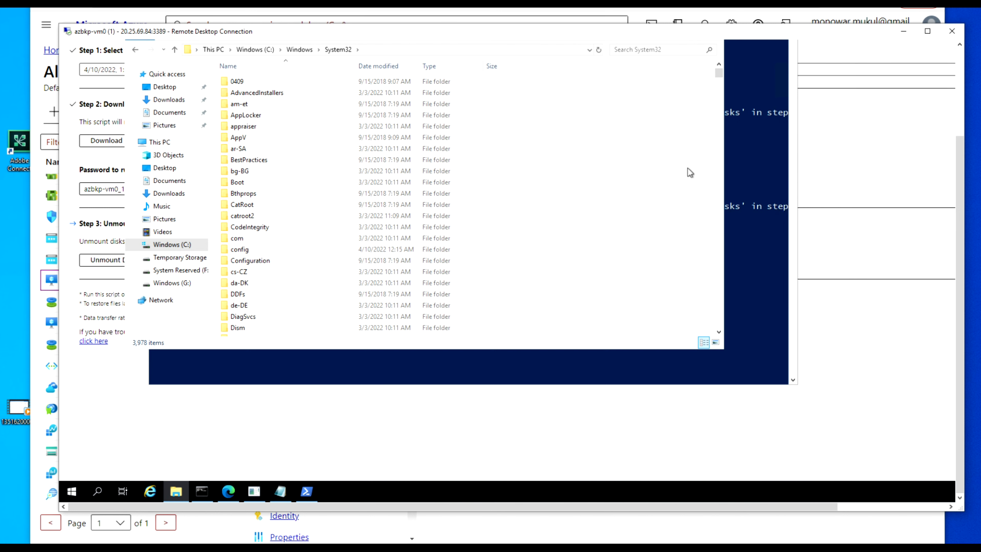
Find the drivers folder within System32 on the C: drive and open its etc subfolder.
{"action": "mouse_move", "coordinate": [719, 79]}
{"action": "left_mouse_down"}
{"action": "mouse_move", "coordinate": [719, 90]}
{"action": "mouse_move", "coordinate": [720, 82]}
{"action": "left_mouse_up"}
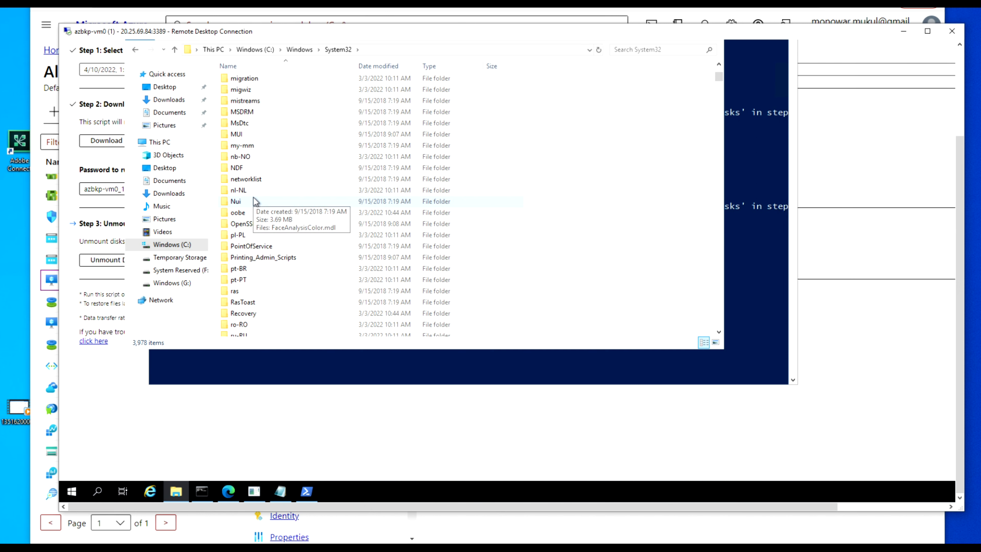
{"action": "scroll", "coordinate": [255, 200], "scroll_direction": "up", "scroll_amount": 1}
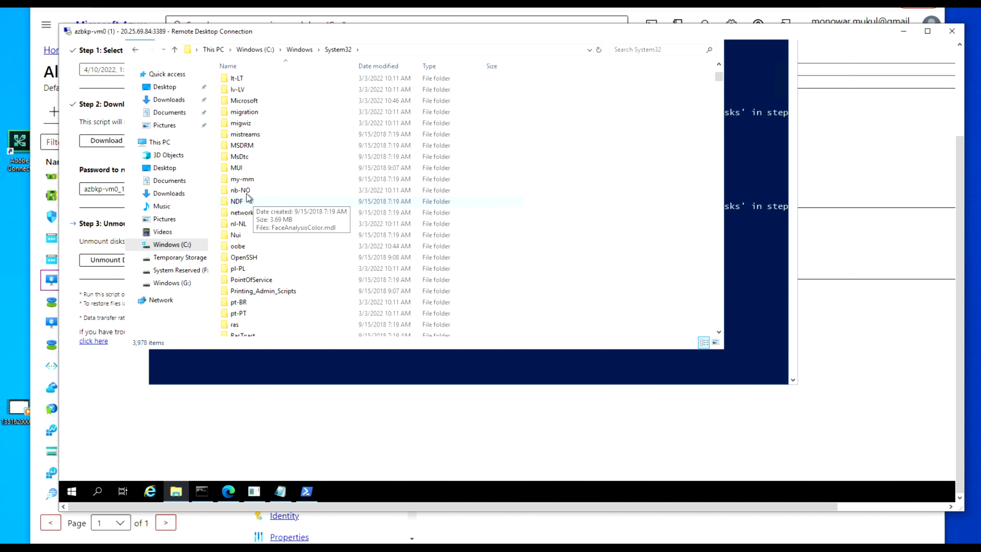
{"action": "left_click", "coordinate": [719, 64]}
{"action": "left_click", "coordinate": [718, 64]}
{"action": "left_click", "coordinate": [718, 64]}
{"action": "left_click", "coordinate": [718, 64]}
{"action": "left_click", "coordinate": [718, 64]}
{"action": "left_click", "coordinate": [718, 64]}
{"action": "left_click", "coordinate": [718, 64]}
{"action": "left_click", "coordinate": [719, 65]}
{"action": "left_click", "coordinate": [719, 65]}
{"action": "left_click", "coordinate": [719, 65]}
{"action": "left_click", "coordinate": [719, 65]}
{"action": "left_click", "coordinate": [718, 65]}
{"action": "left_click", "coordinate": [719, 65]}
{"action": "left_click", "coordinate": [718, 65]}
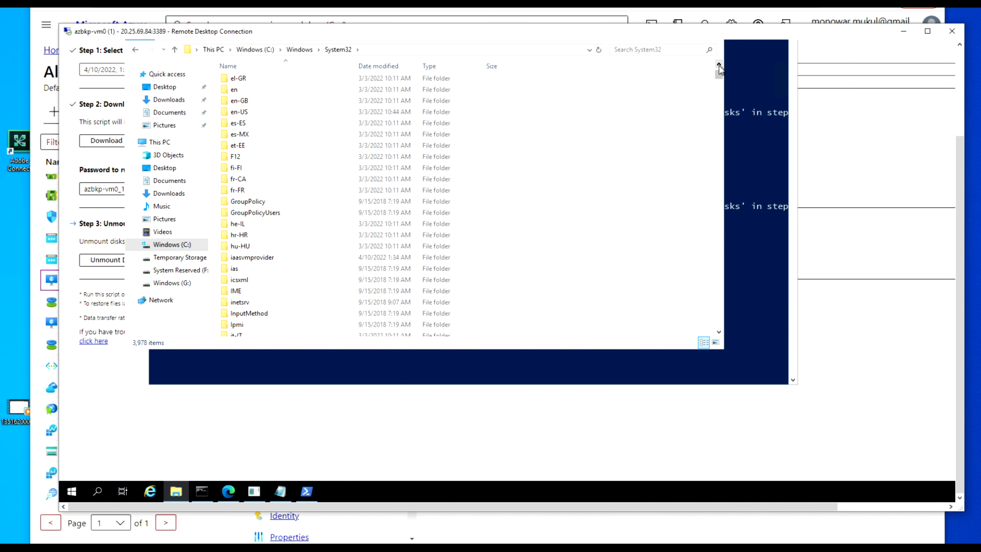
{"action": "left_click_drag", "start_coordinate": [720, 73], "coordinate": [720, 68]}
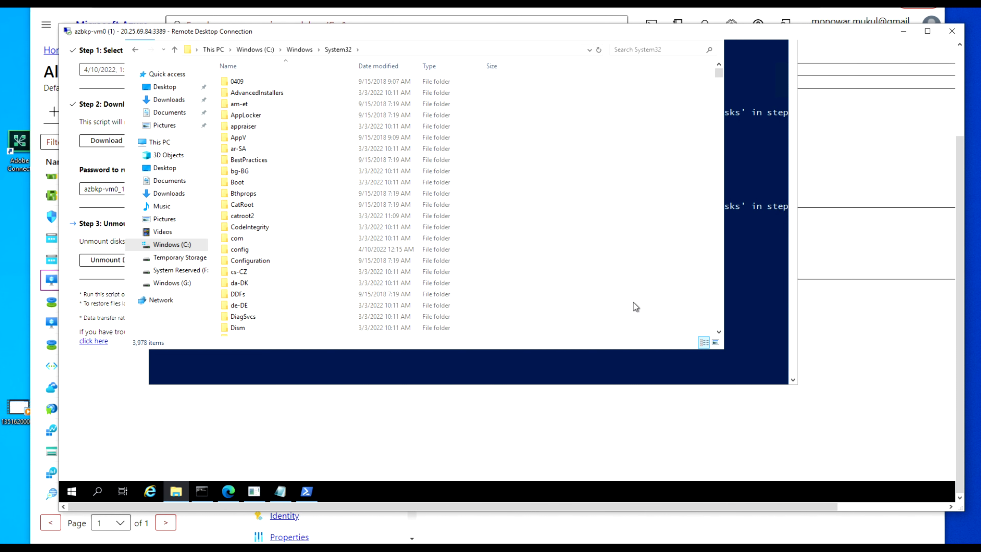
{"action": "left_click", "coordinate": [719, 332]}
{"action": "left_click", "coordinate": [719, 332]}
{"action": "left_click", "coordinate": [719, 332]}
{"action": "left_click", "coordinate": [719, 333]}
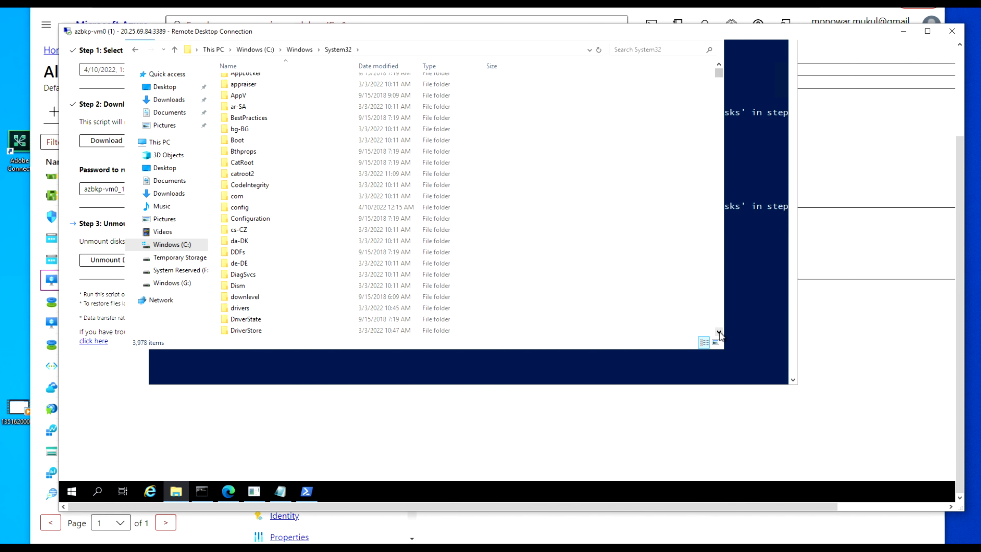
{"action": "double_click", "coordinate": [254, 308]}
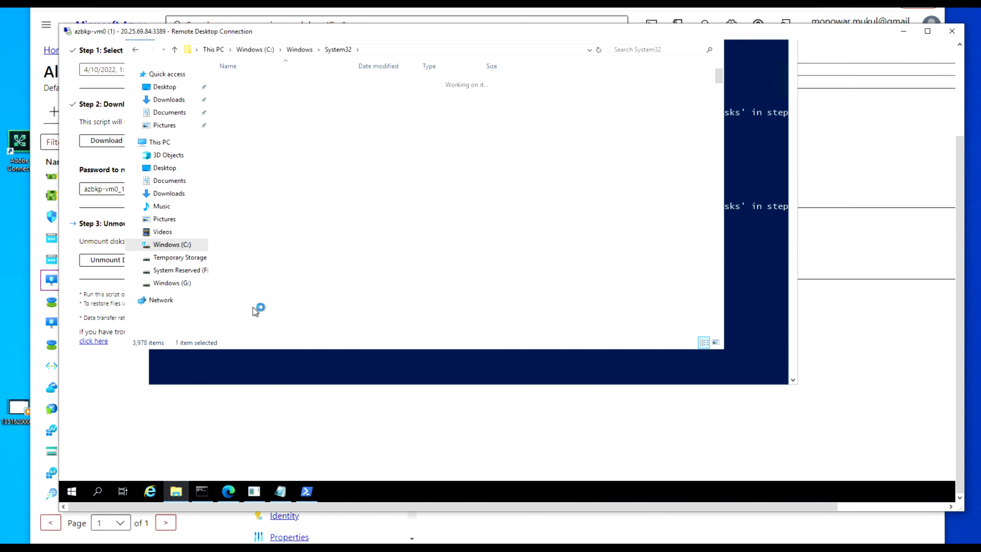
{"action": "left_click", "coordinate": [239, 105]}
{"action": "double_click", "coordinate": [239, 105]}
Paste the copied hosts file into C:\Windows\System32\drivers\etc and switch to the PowerShell recovery script window.
{"action": "right_click", "coordinate": [311, 171]}
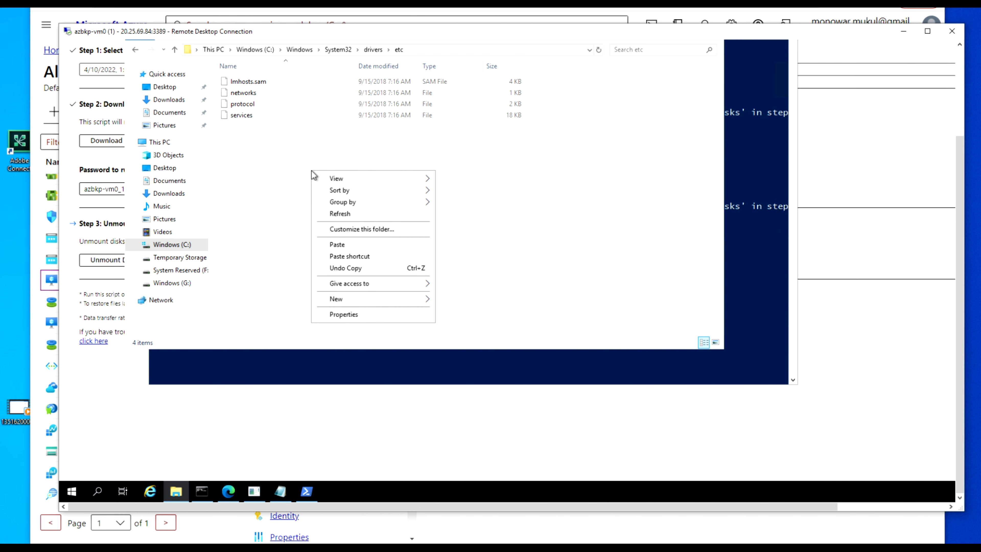
{"action": "left_click", "coordinate": [353, 247]}
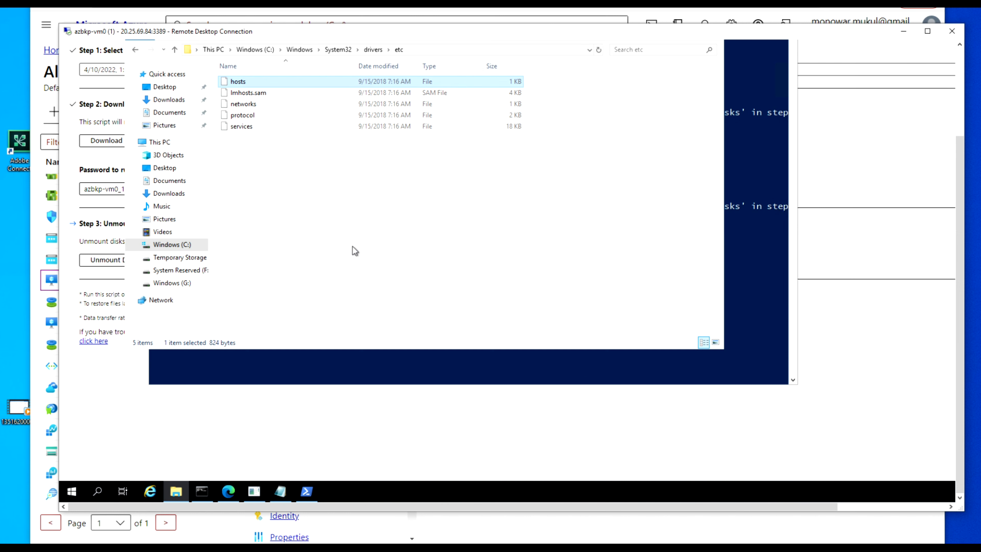
{"action": "left_click", "coordinate": [353, 246]}
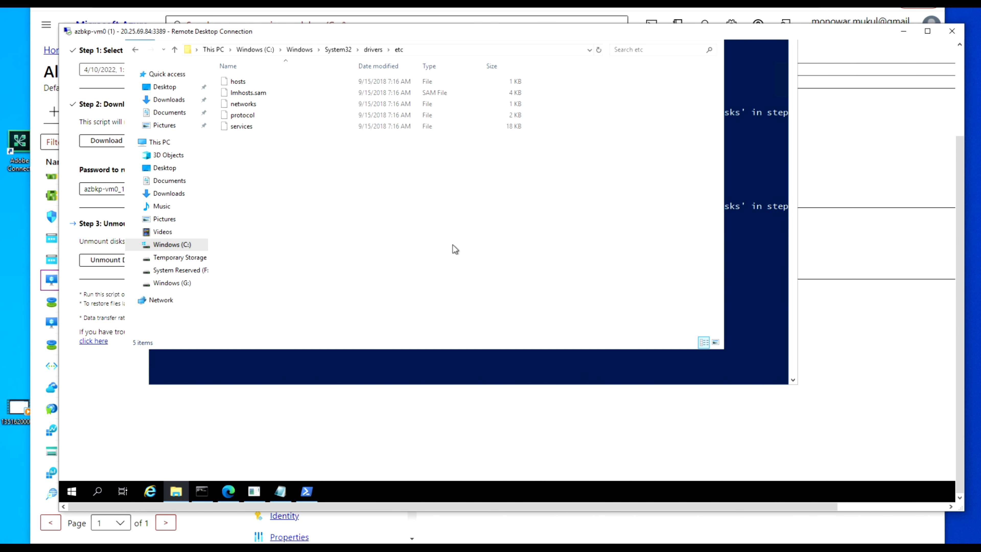
{"action": "left_click", "coordinate": [622, 377]}
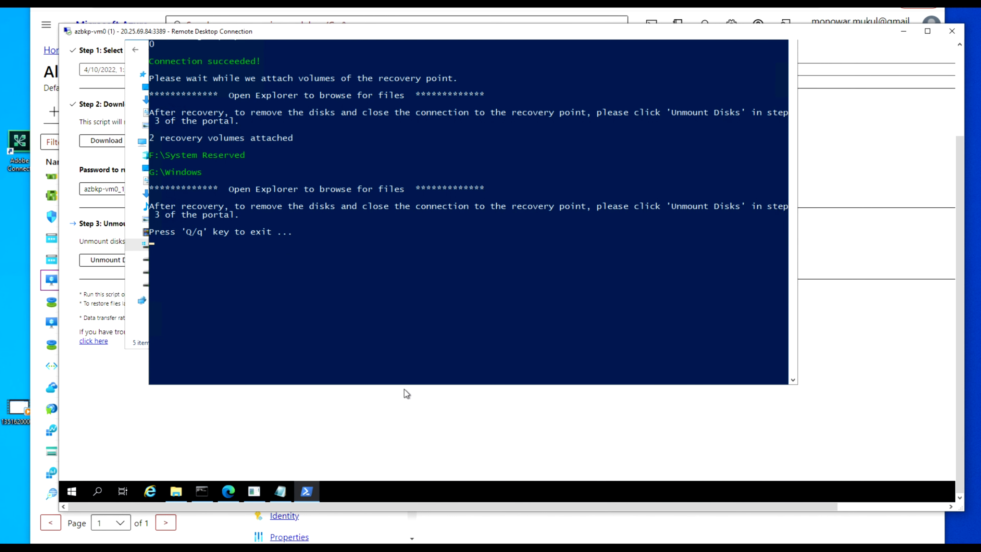
Unmount the recovery disks from the File Recovery page of azbkp-vm0 and exit the PowerShell recovery script.
{"action": "left_click", "coordinate": [185, 435]}
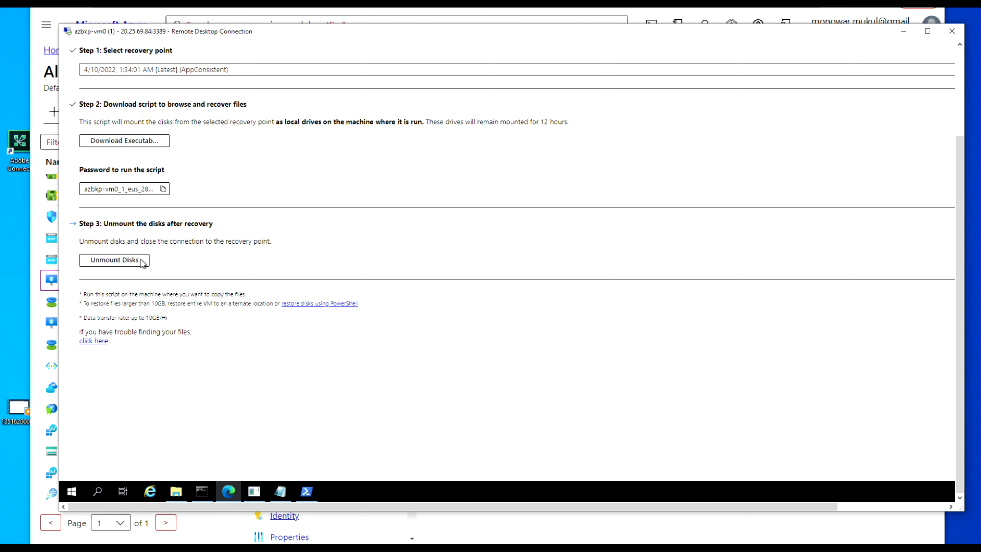
{"action": "left_click", "coordinate": [123, 262]}
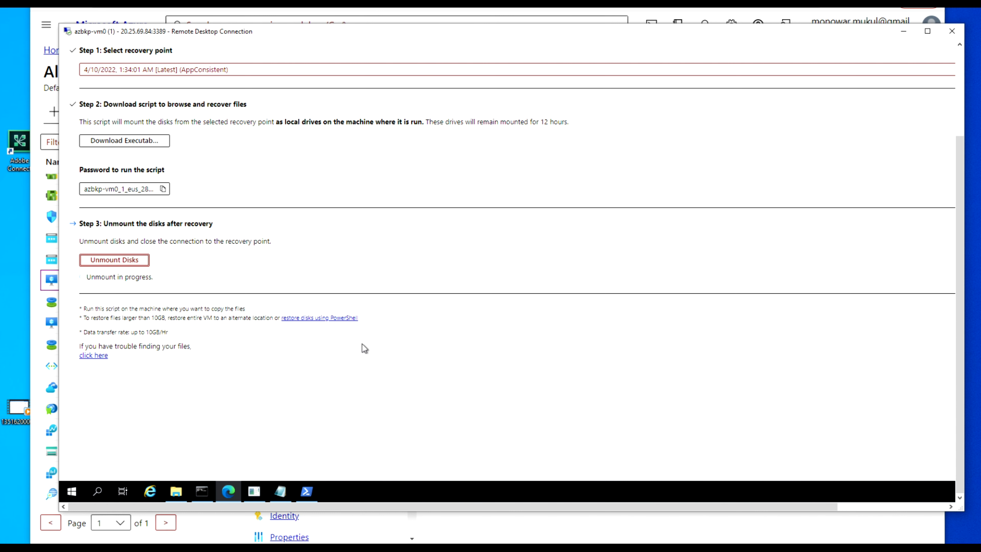
{"action": "left_click", "coordinate": [308, 490]}
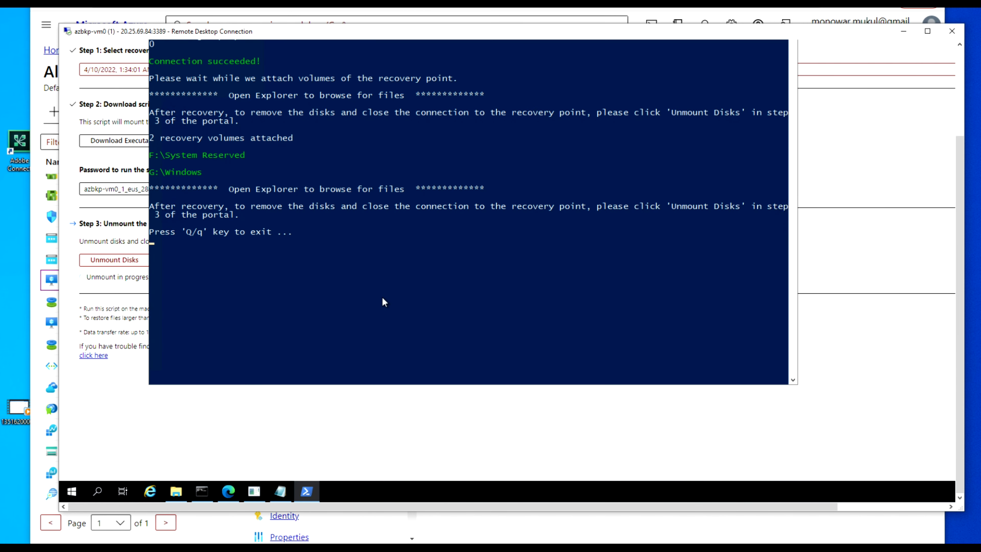
{"action": "key", "text": "q"}
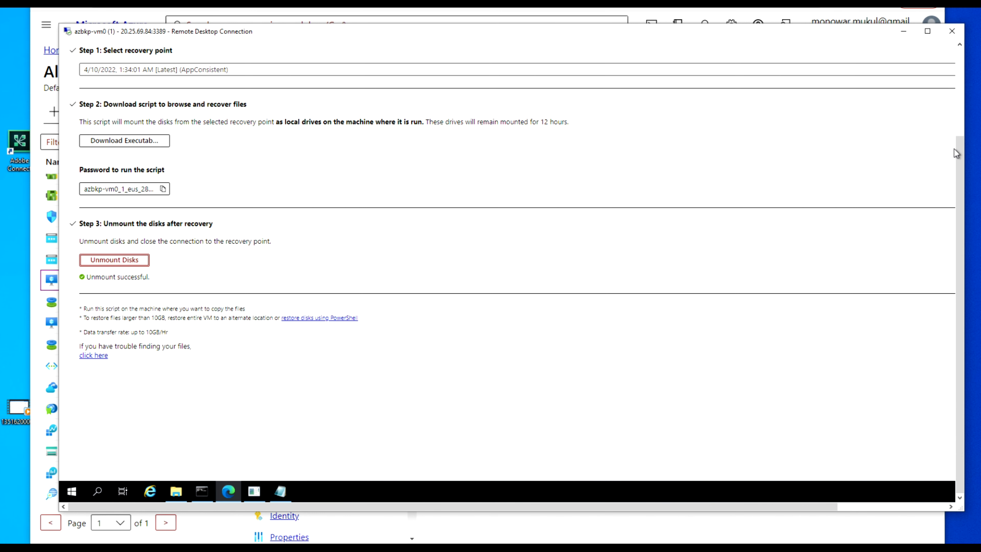
Close the File Recovery browser and the LegalNotice Notepad window, and disconnect the remote desktop session to azbkp-vm0.
{"action": "left_click_drag", "start_coordinate": [957, 151], "coordinate": [957, 63]}
{"action": "left_click_drag", "start_coordinate": [872, 55], "coordinate": [570, 152]}
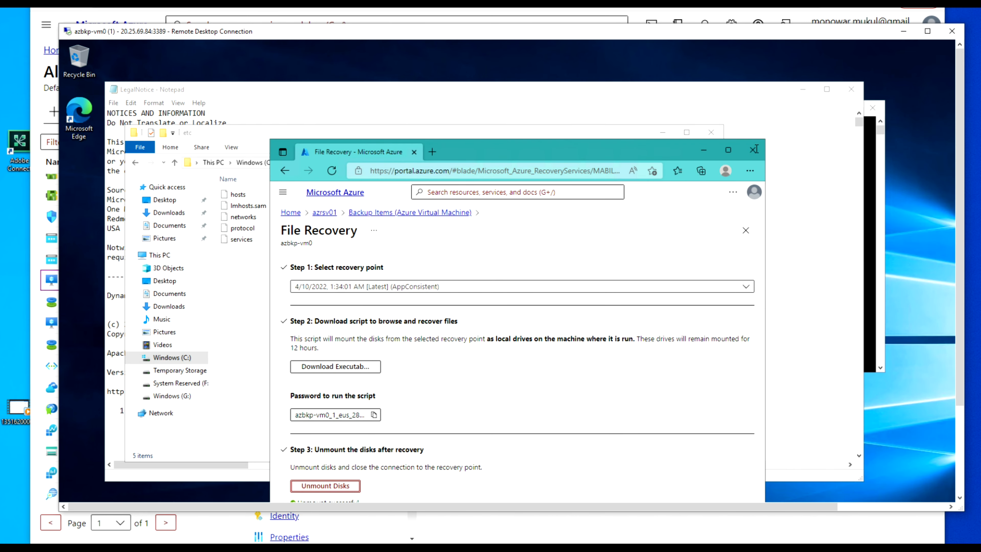
{"action": "left_click", "coordinate": [753, 151]}
{"action": "left_click", "coordinate": [852, 89]}
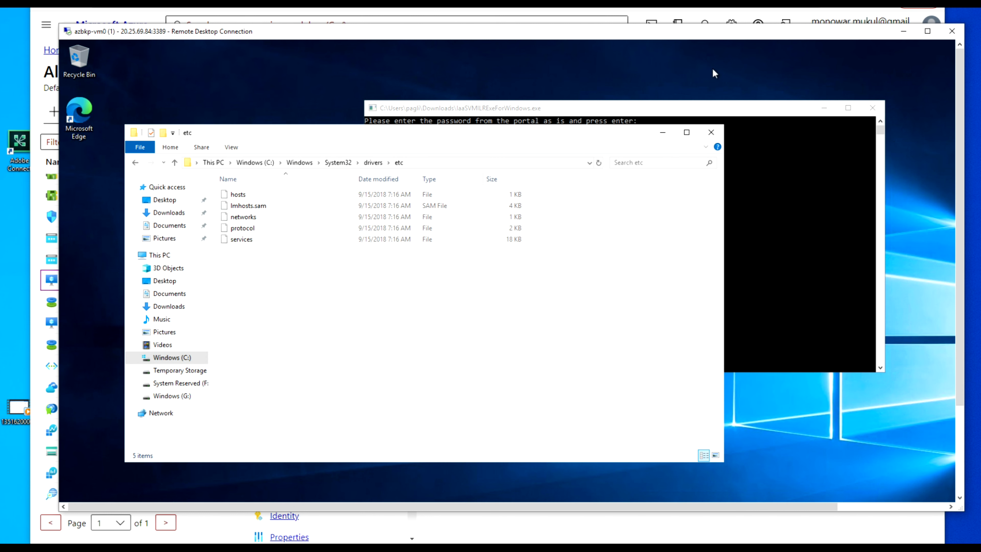
{"action": "left_click", "coordinate": [952, 31]}
{"action": "left_click", "coordinate": [548, 290]}
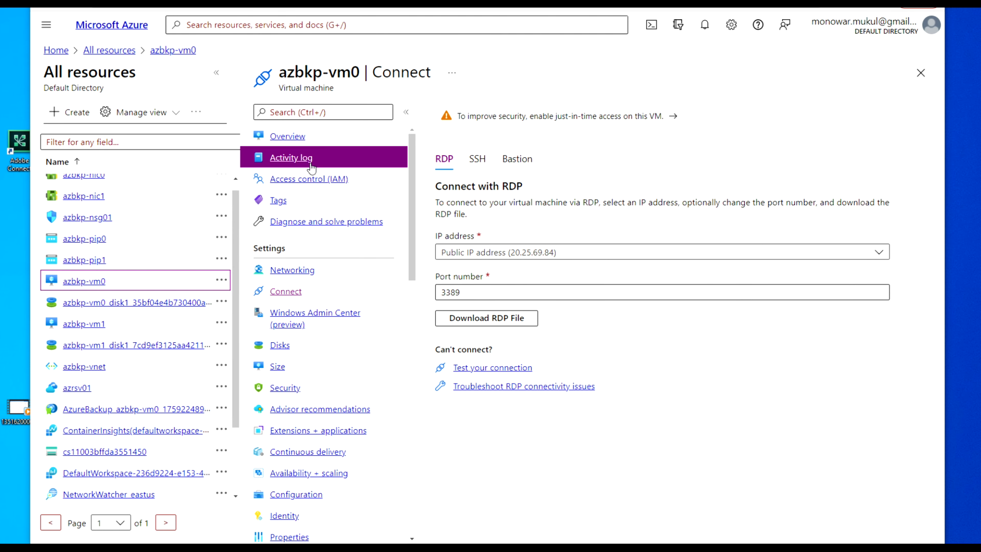
Return to the Azure portal home page and open the backup items of the azrsv01 Recovery Services vault.
{"action": "left_click", "coordinate": [332, 290]}
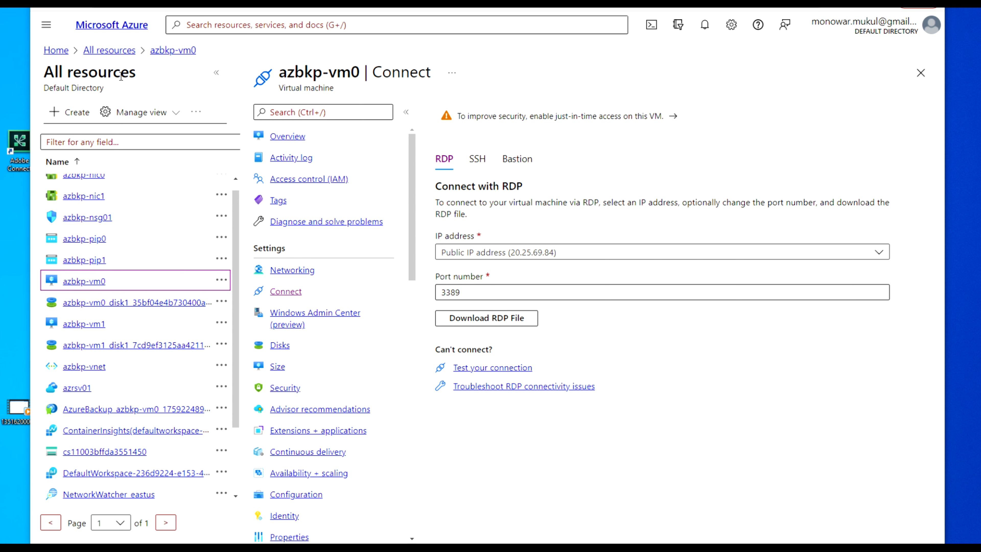
{"action": "left_click", "coordinate": [164, 50]}
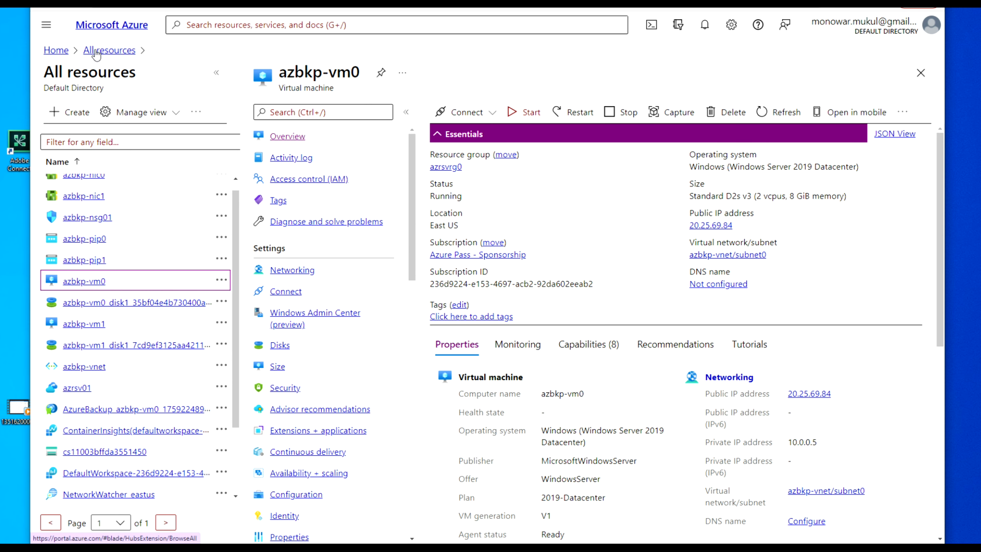
{"action": "left_click", "coordinate": [56, 50]}
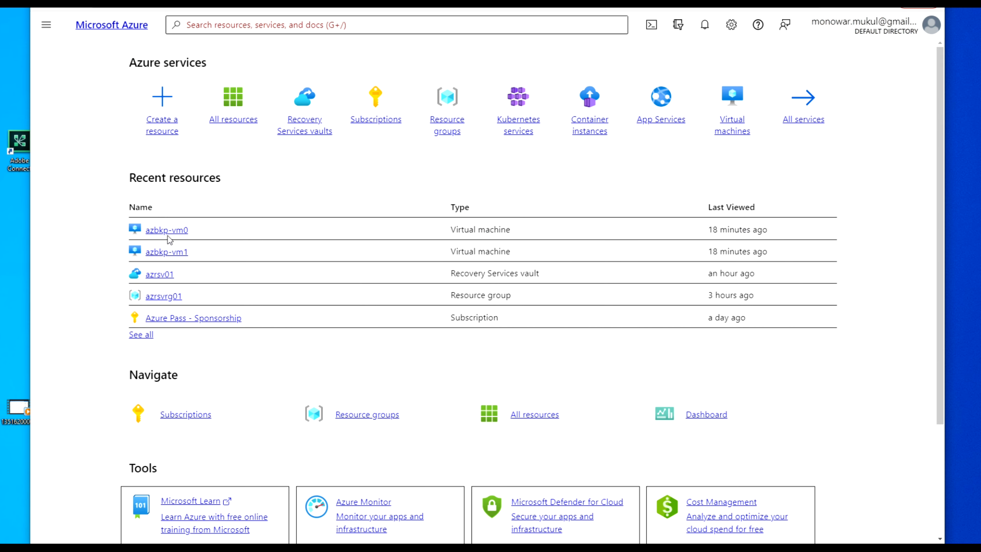
{"action": "left_click", "coordinate": [152, 274]}
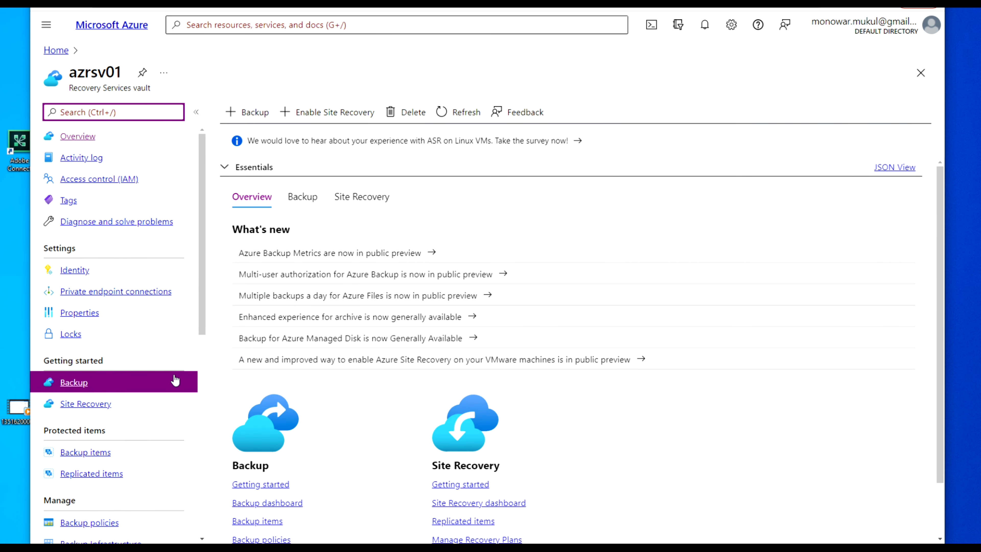
{"action": "left_click", "coordinate": [89, 453]}
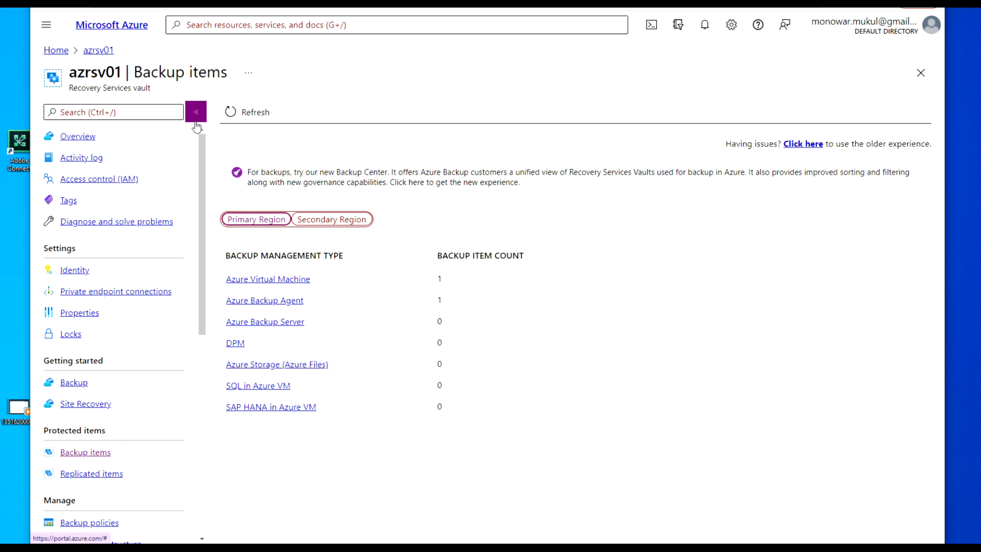
{"action": "left_click", "coordinate": [114, 115]}
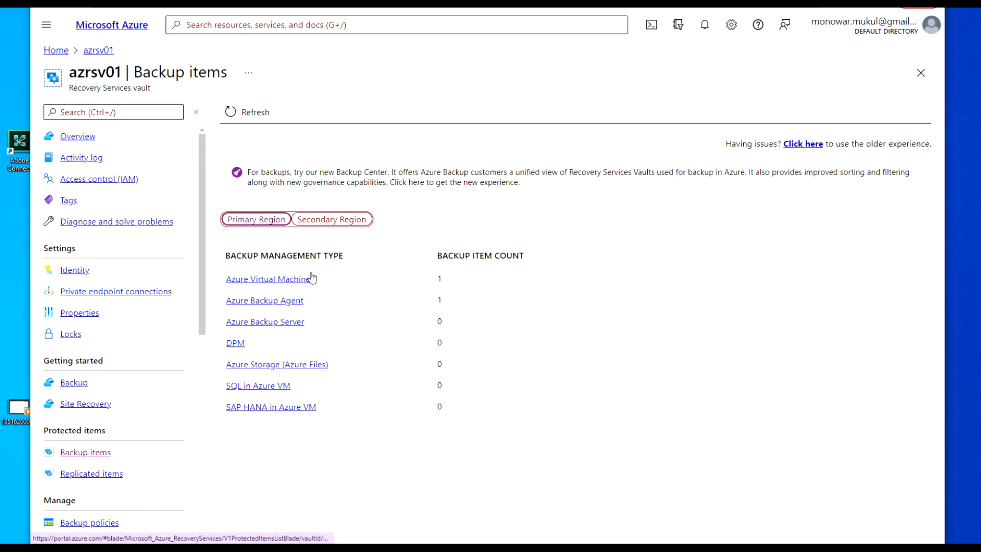
Open the Azure Backup Agent item C:\ on azbkp-vm1. and go to its protected server page.
{"action": "left_click", "coordinate": [295, 305]}
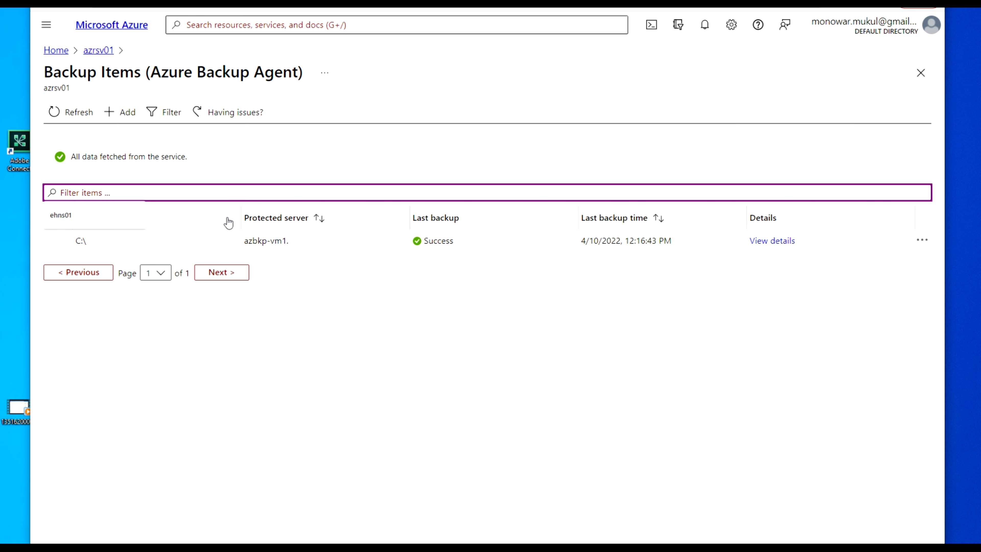
{"action": "left_click", "coordinate": [123, 243]}
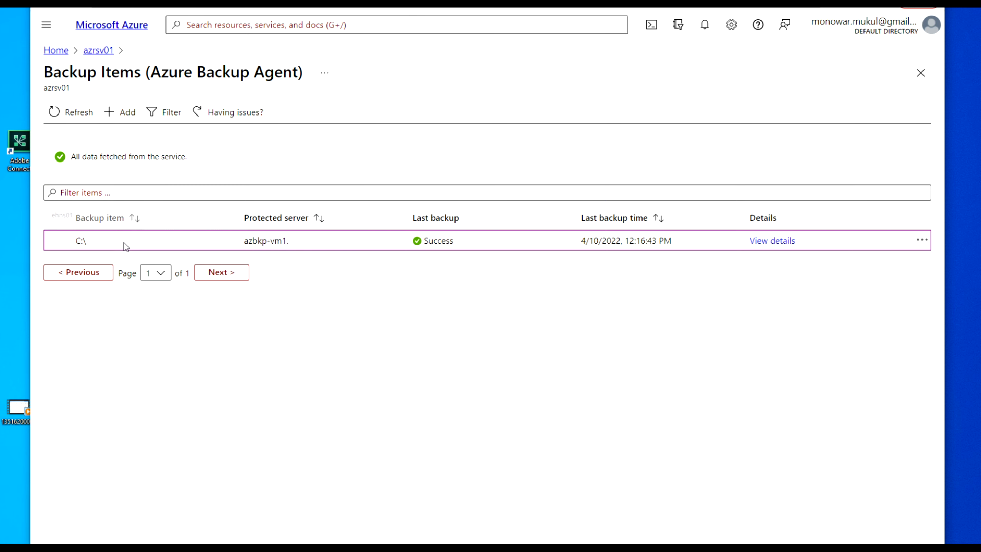
{"action": "left_click", "coordinate": [776, 241]}
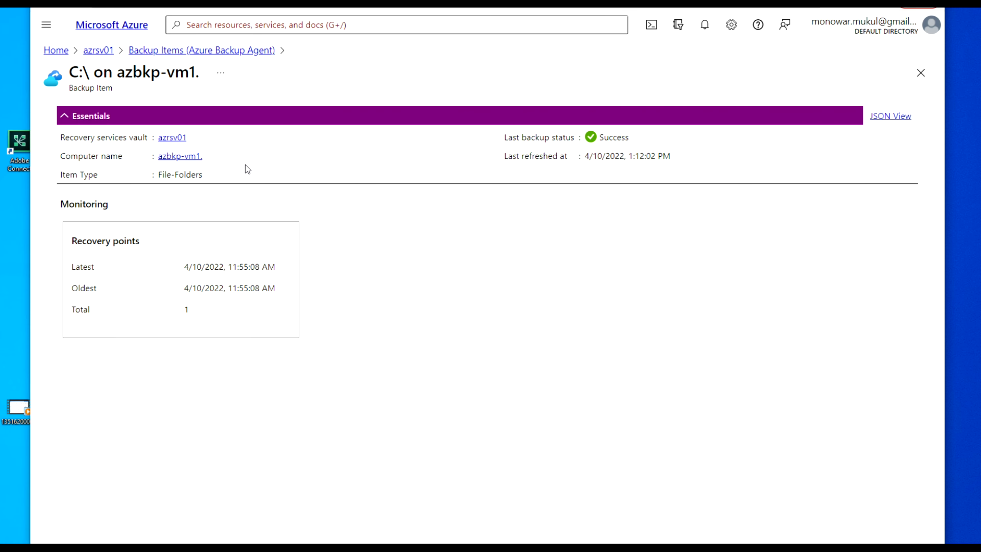
{"action": "left_click", "coordinate": [186, 156]}
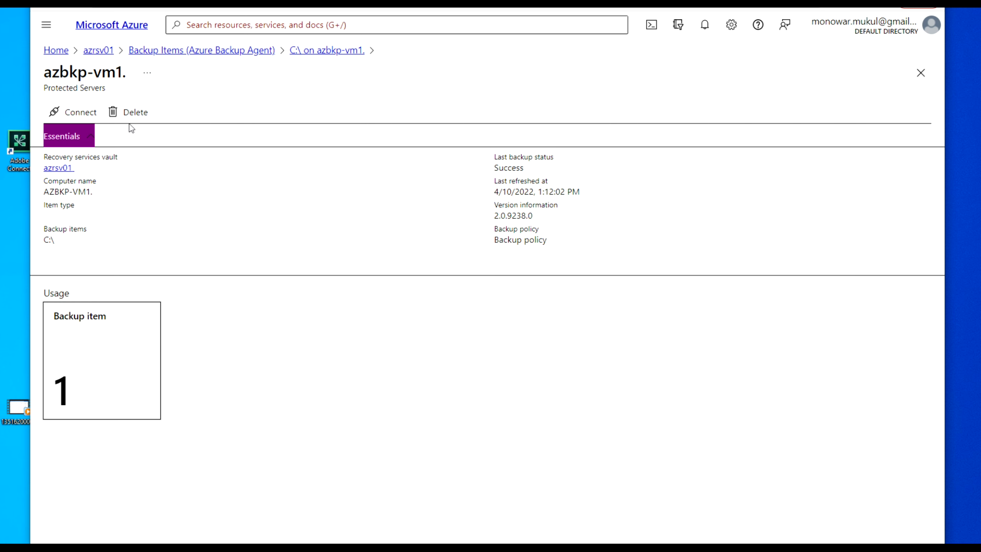
Start deleting the protected server azbkp-vm1. and enter azbkp-vm1 as the confirmation server name.
{"action": "left_click", "coordinate": [131, 113]}
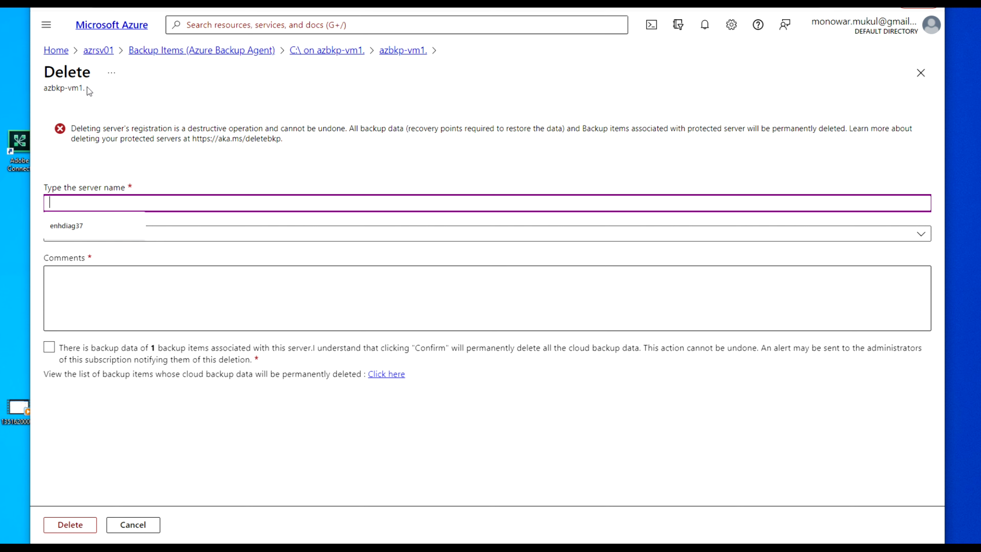
{"action": "left_click_drag", "start_coordinate": [83, 87], "coordinate": [45, 90]}
{"action": "key", "text": "ctrl+c"}
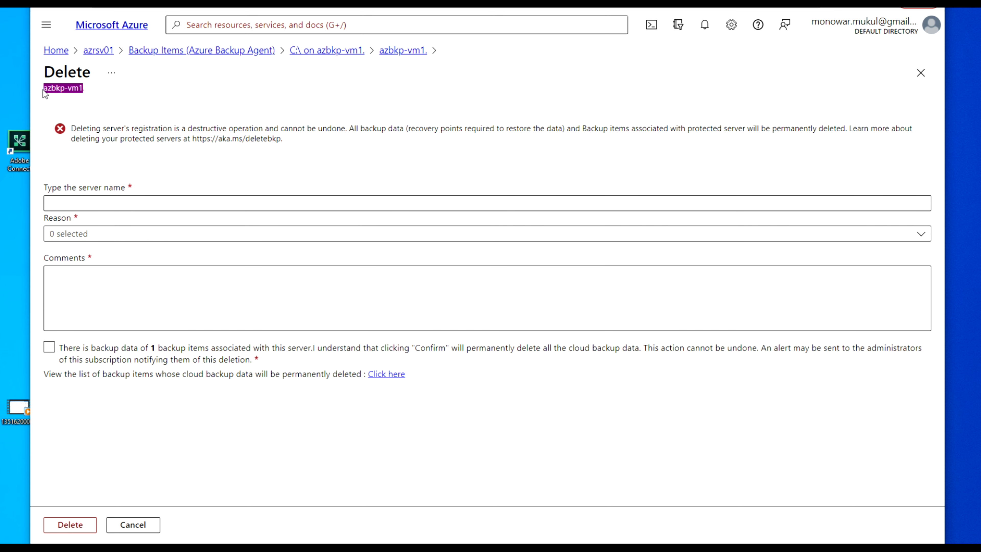
{"action": "left_click", "coordinate": [65, 199]}
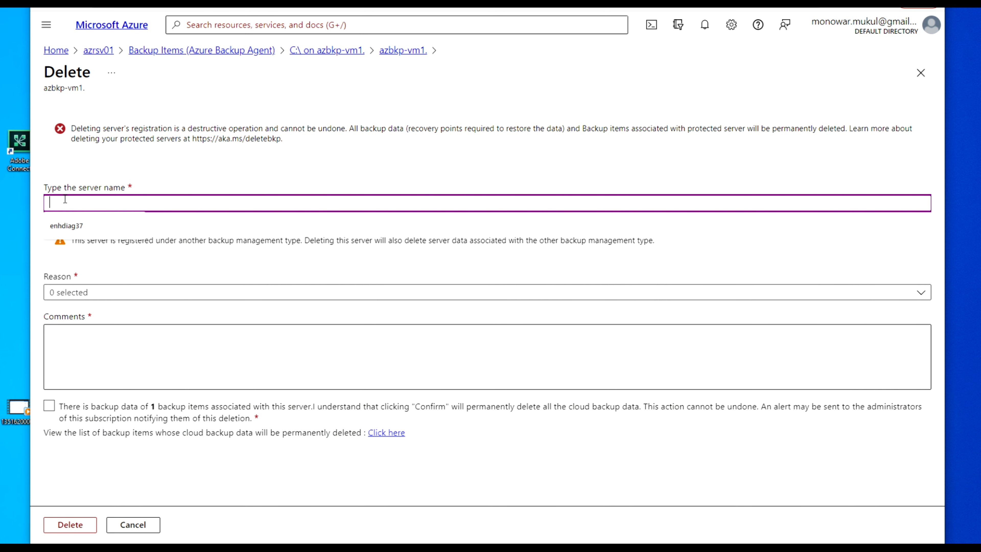
{"action": "key", "text": "ctrl+v"}
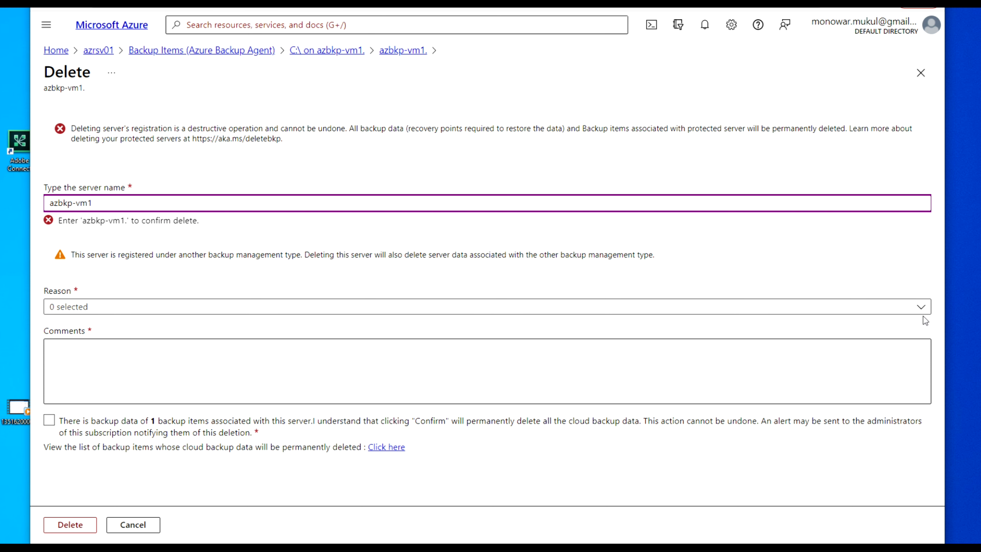
Give Decommissioned as the deletion reason, enter the comment Test, and acknowledge the permanent deletion of the backup data.
{"action": "left_click", "coordinate": [921, 308]}
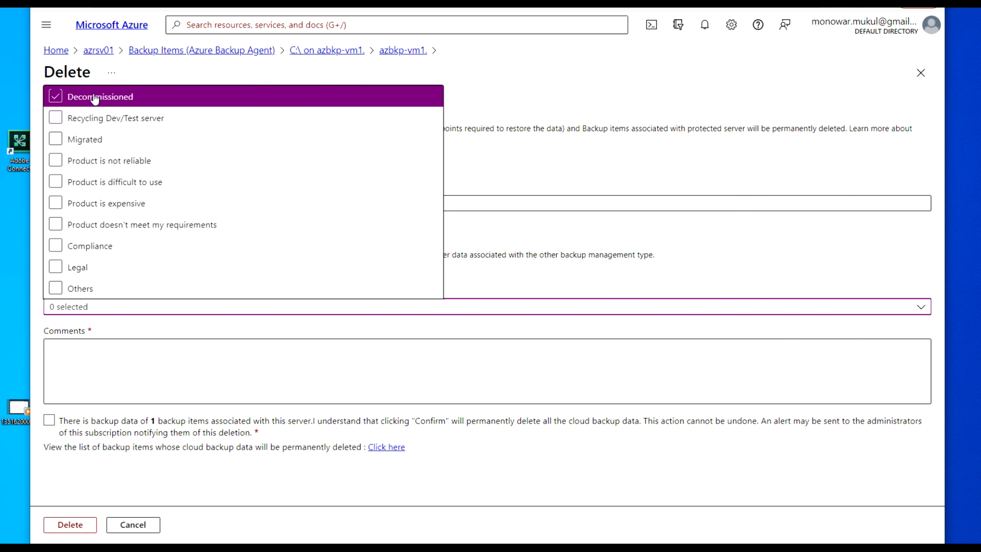
{"action": "left_click", "coordinate": [56, 96]}
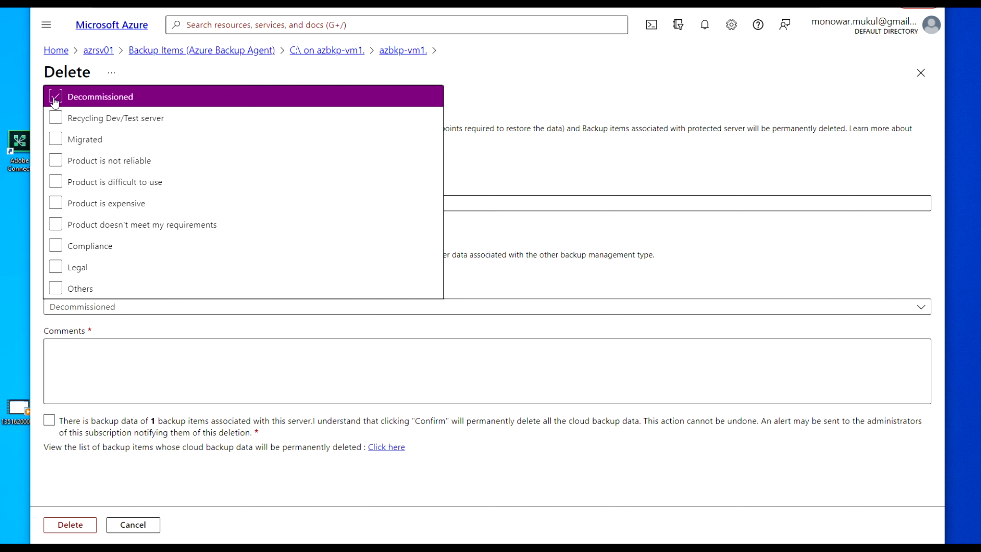
{"action": "left_click", "coordinate": [488, 325]}
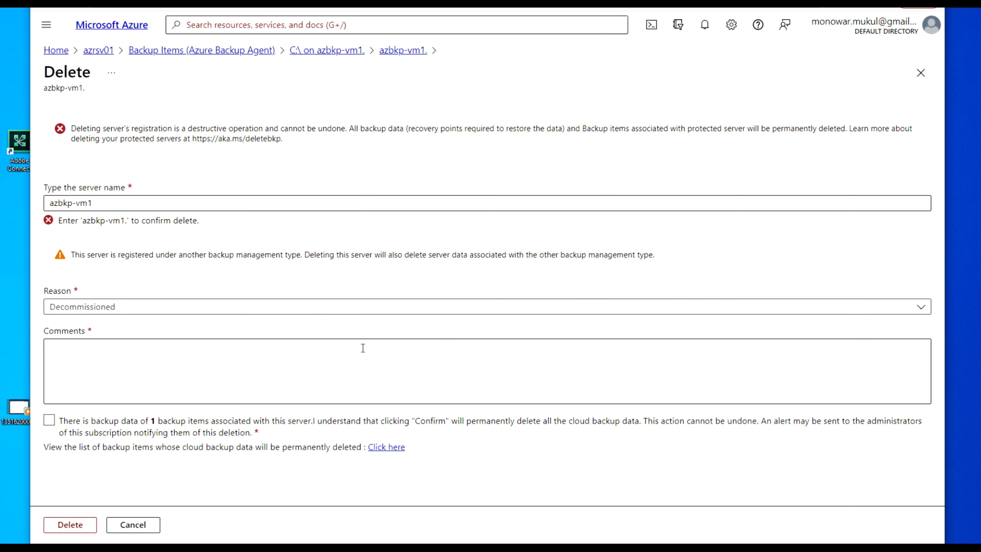
{"action": "left_click", "coordinate": [205, 352]}
{"action": "type", "text": "Test"}
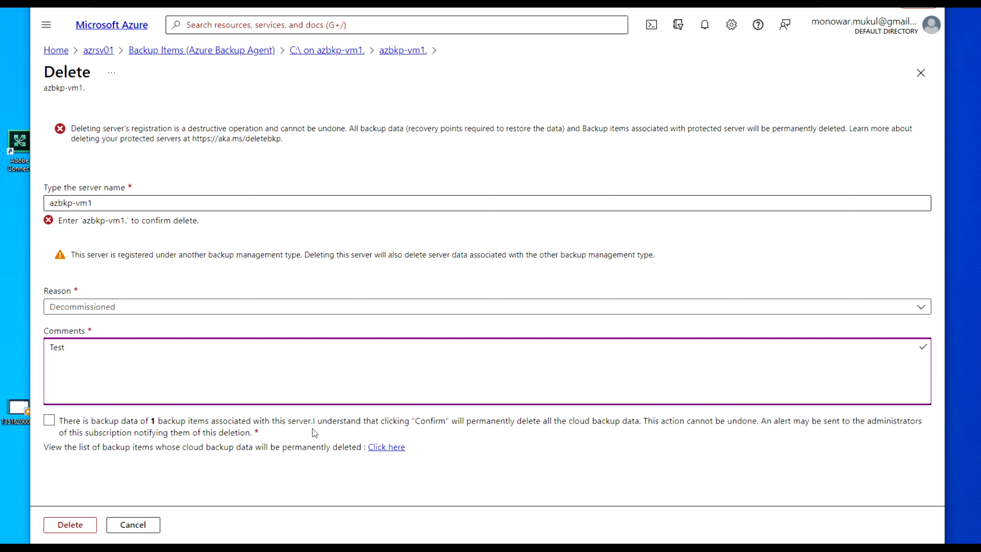
{"action": "left_click", "coordinate": [49, 423]}
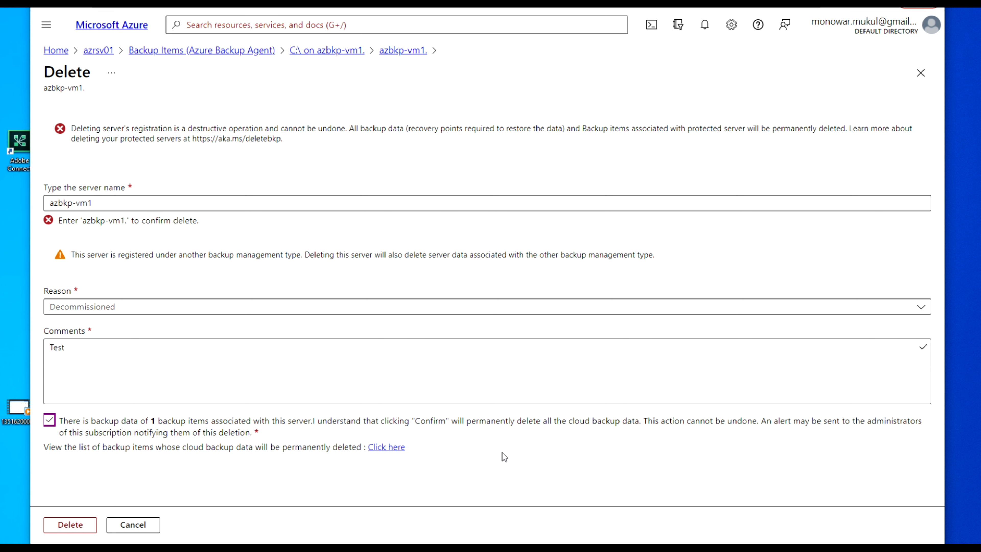
Correct the confirmation server name to azbkp-vm1. with its trailing period and try to delete the protected server.
{"action": "left_click", "coordinate": [68, 526]}
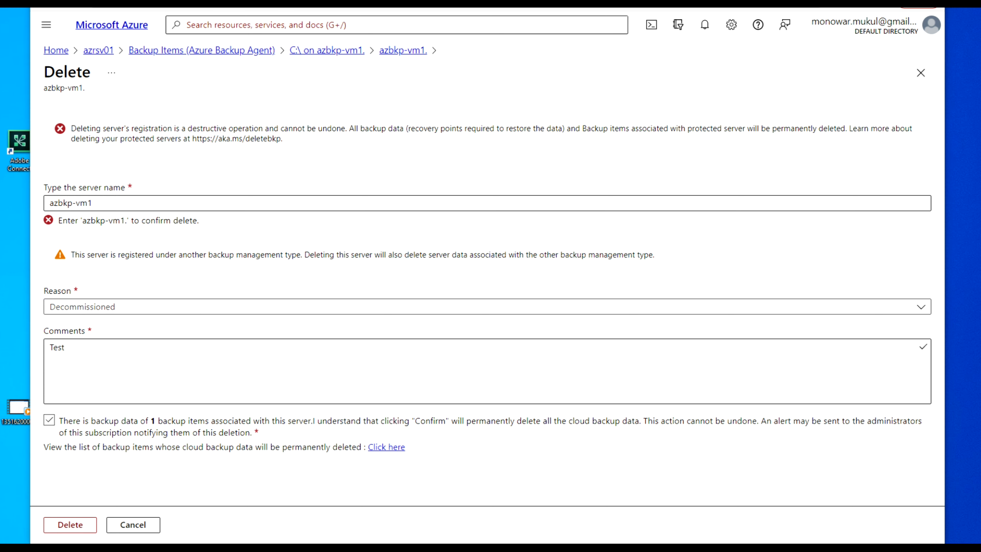
{"action": "type", "text": "."}
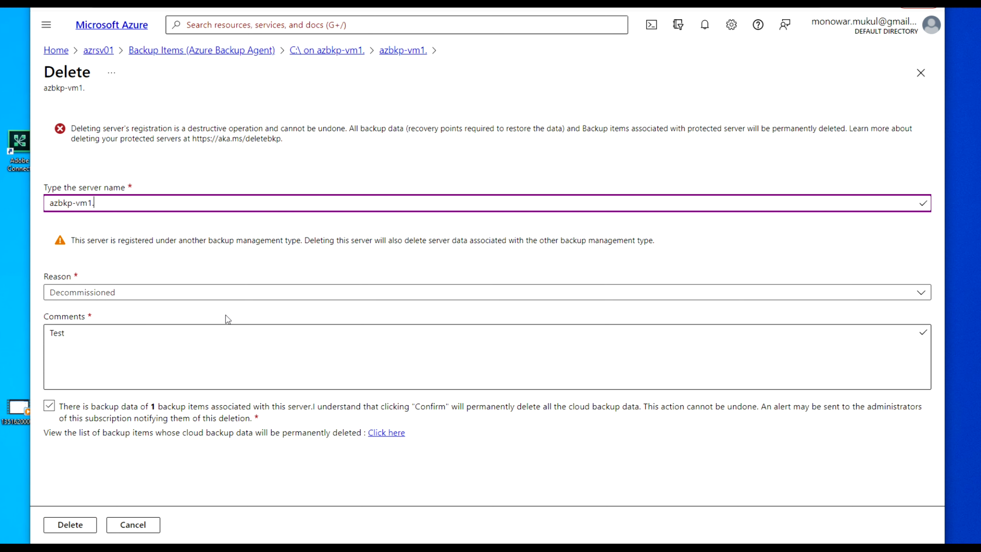
{"action": "left_click", "coordinate": [75, 523]}
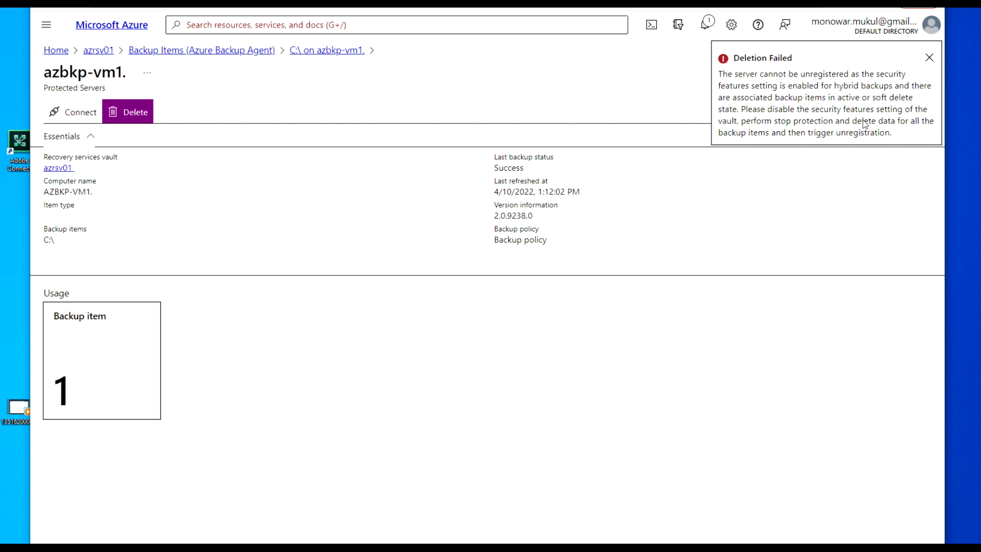
{"action": "left_click", "coordinate": [929, 58]}
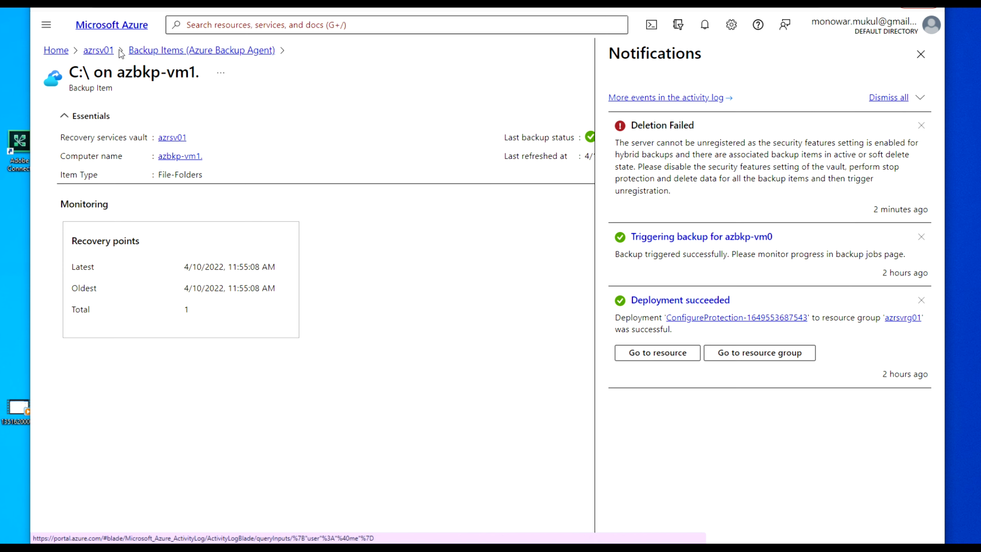
Return to the azrsv01 vault, close the notifications, and open the backup Security Settings from the vault's properties.
{"action": "left_click", "coordinate": [98, 52]}
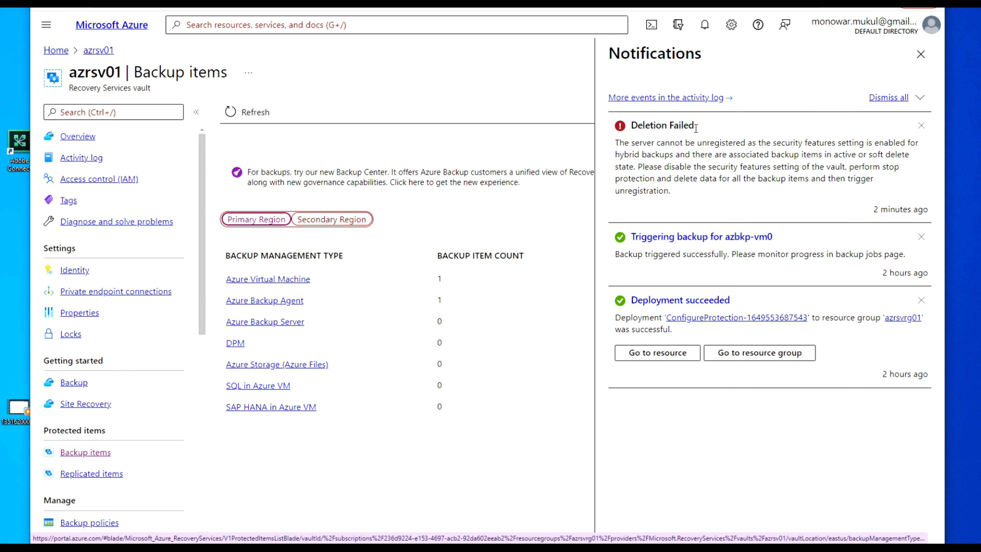
{"action": "left_click", "coordinate": [921, 55]}
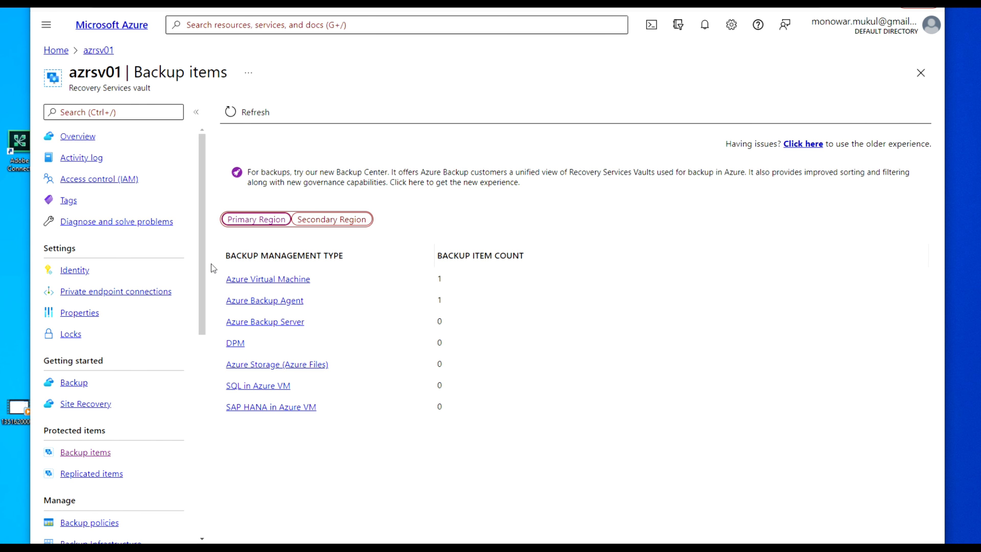
{"action": "left_click", "coordinate": [81, 313]}
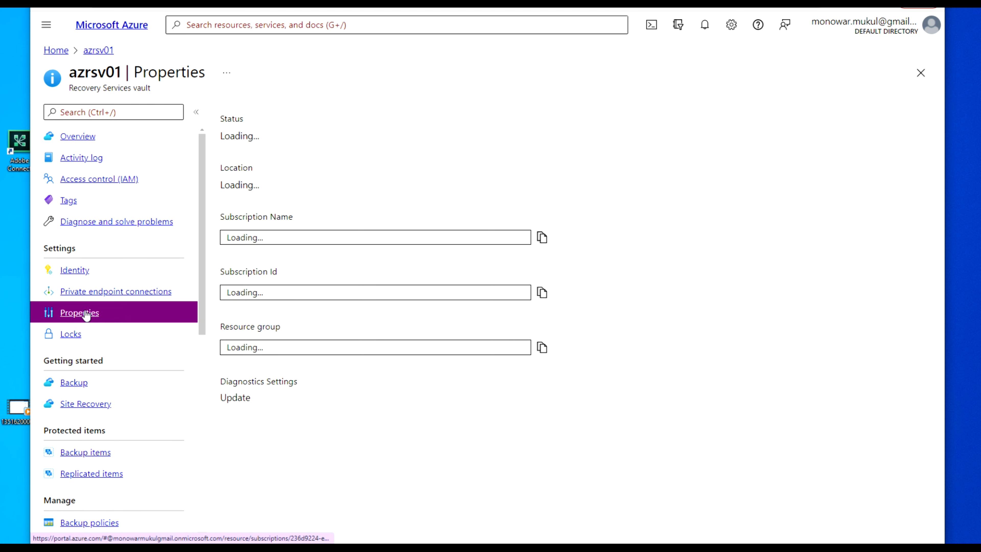
{"action": "scroll", "coordinate": [682, 349], "scroll_direction": "down", "scroll_amount": 6}
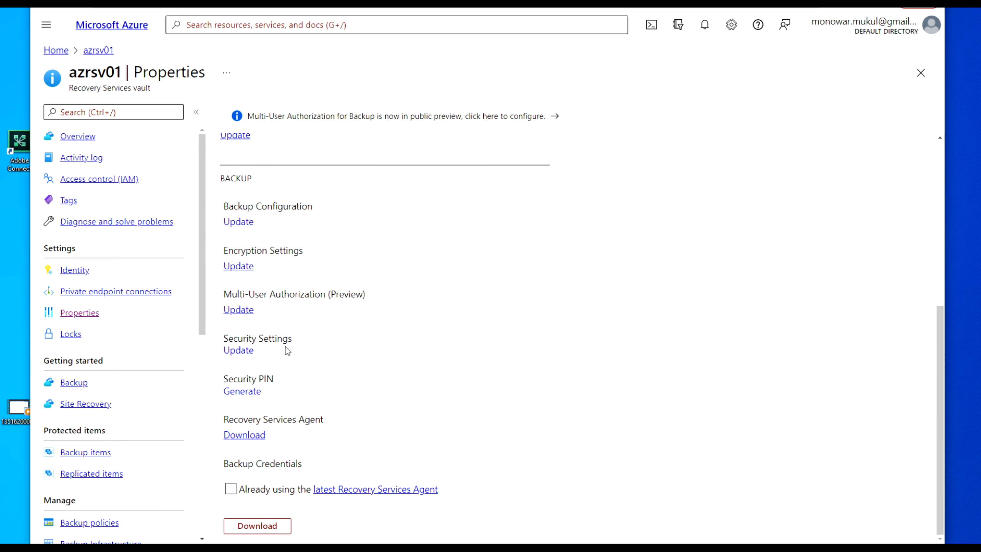
{"action": "left_click", "coordinate": [243, 353]}
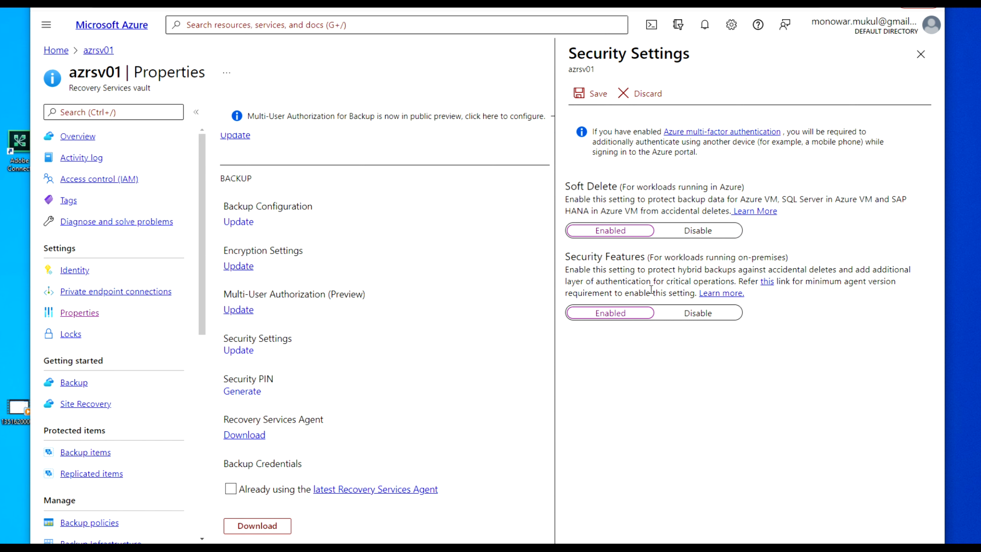
Disable the Security Features for on-premises workloads in the azrsv01 vault and save the security settings.
{"action": "left_click", "coordinate": [691, 315]}
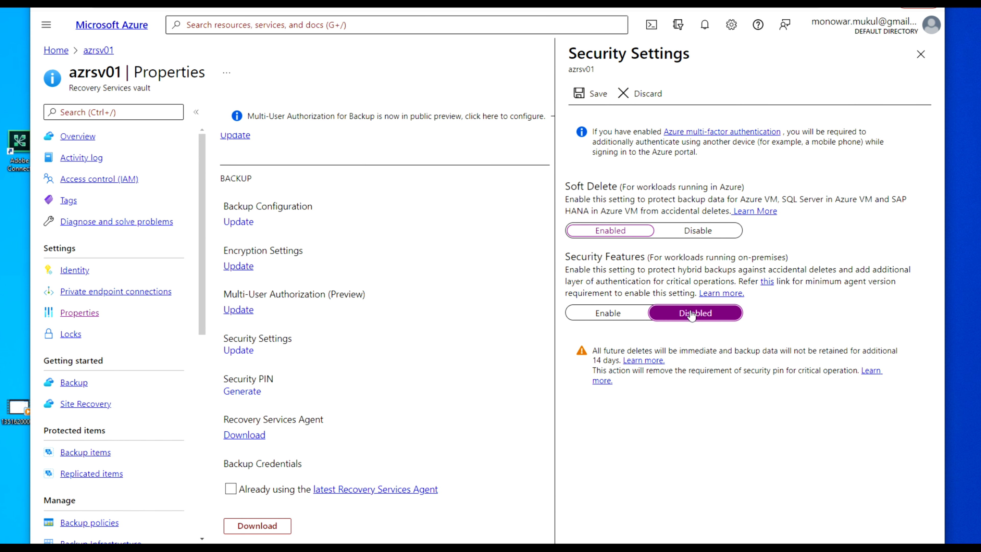
{"action": "left_click", "coordinate": [594, 95]}
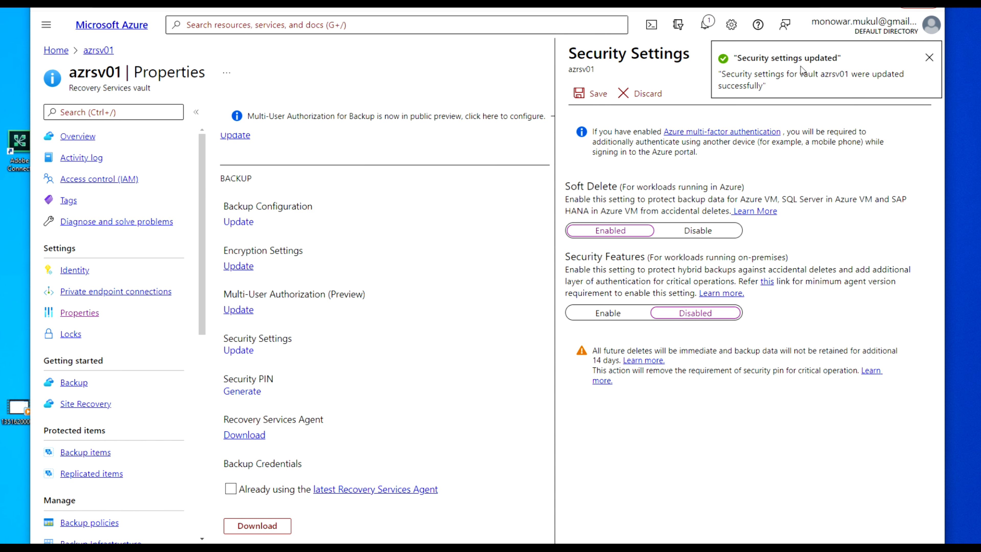
{"action": "left_click", "coordinate": [929, 58]}
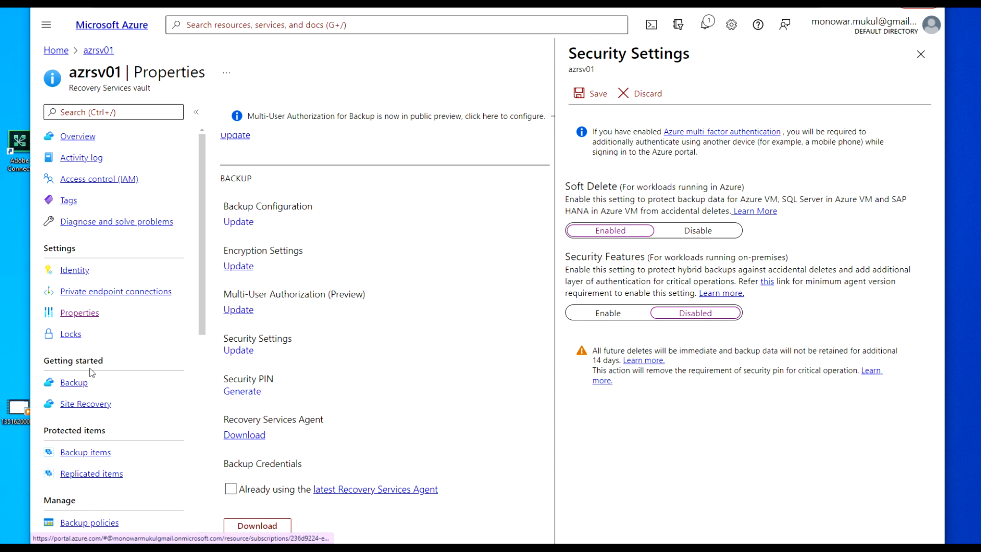
Open the protected server azbkp-vm1. through the C:\ item in the vault's Azure Backup Agent backup items.
{"action": "left_click", "coordinate": [89, 454]}
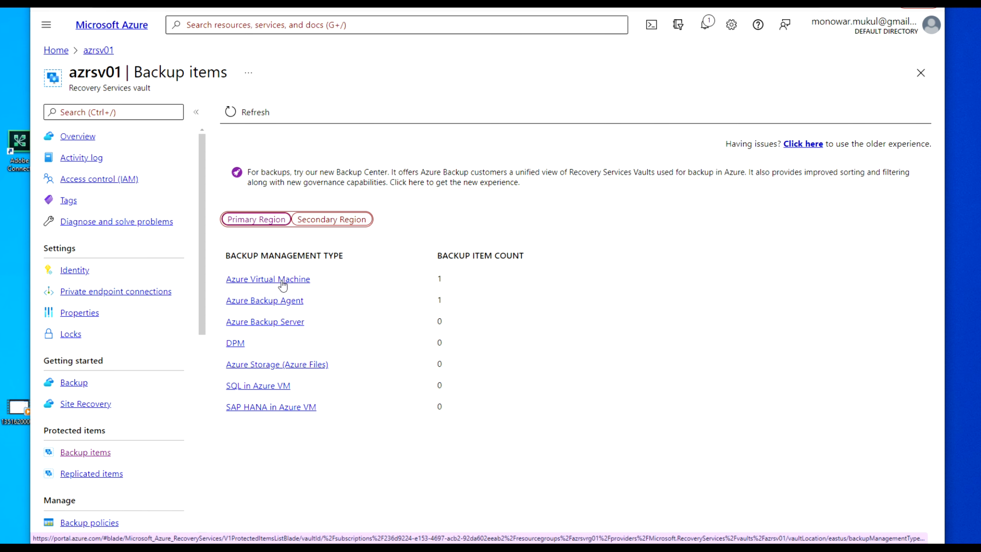
{"action": "left_click", "coordinate": [277, 302]}
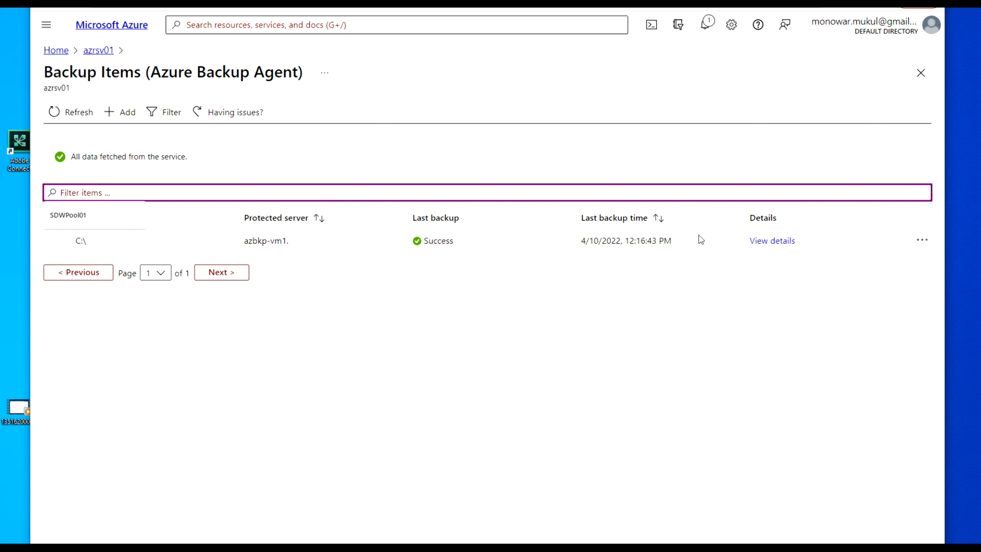
{"action": "left_click", "coordinate": [772, 240]}
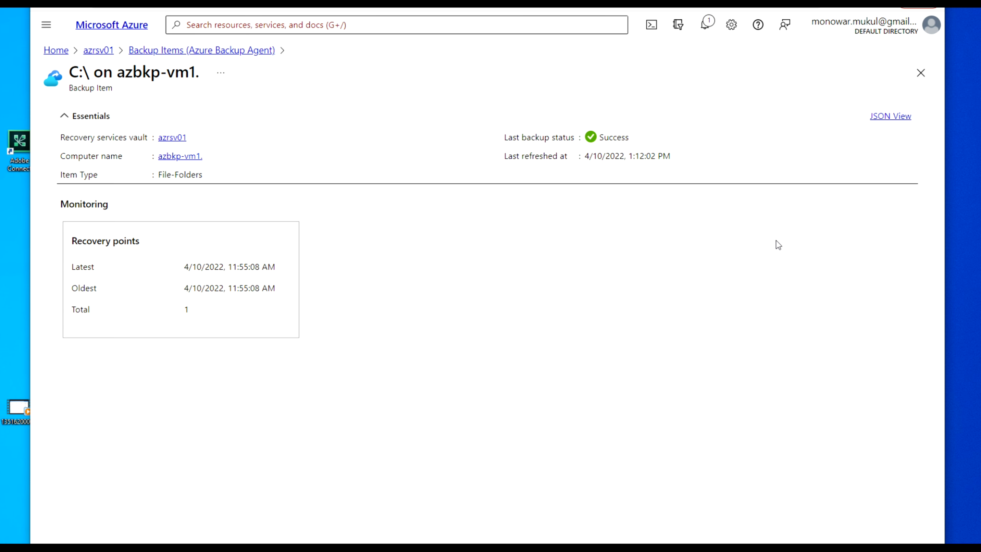
{"action": "left_click", "coordinate": [179, 156]}
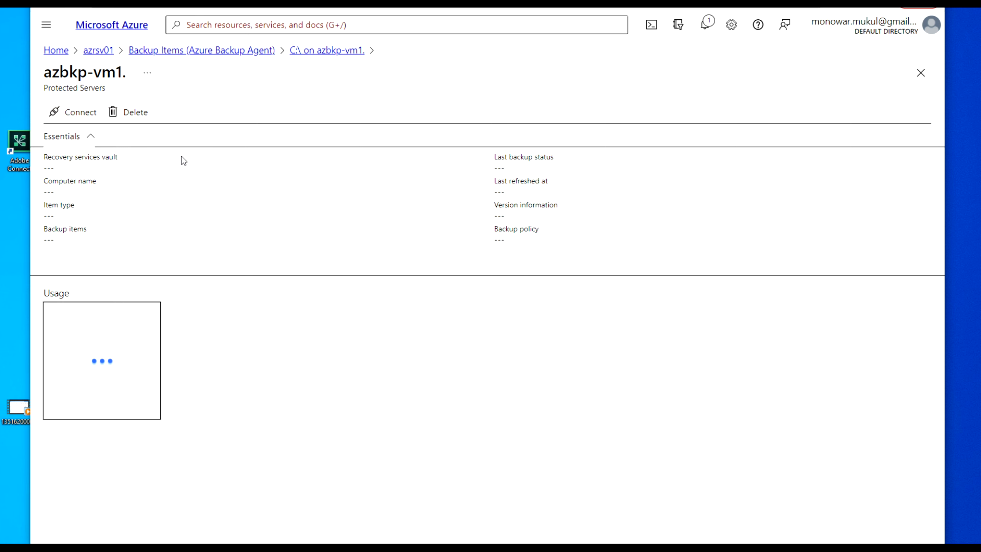
Start deleting the protected server and enter azbkp-vm1. as the confirmation server name.
{"action": "left_click", "coordinate": [142, 113]}
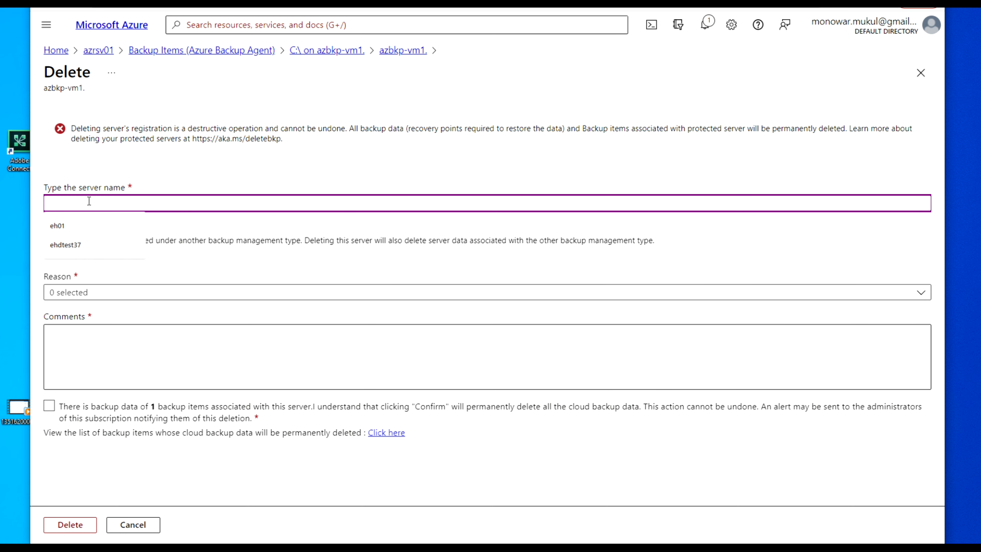
{"action": "left_click_drag", "start_coordinate": [89, 90], "coordinate": [44, 88]}
{"action": "key", "text": "ctrl+c"}
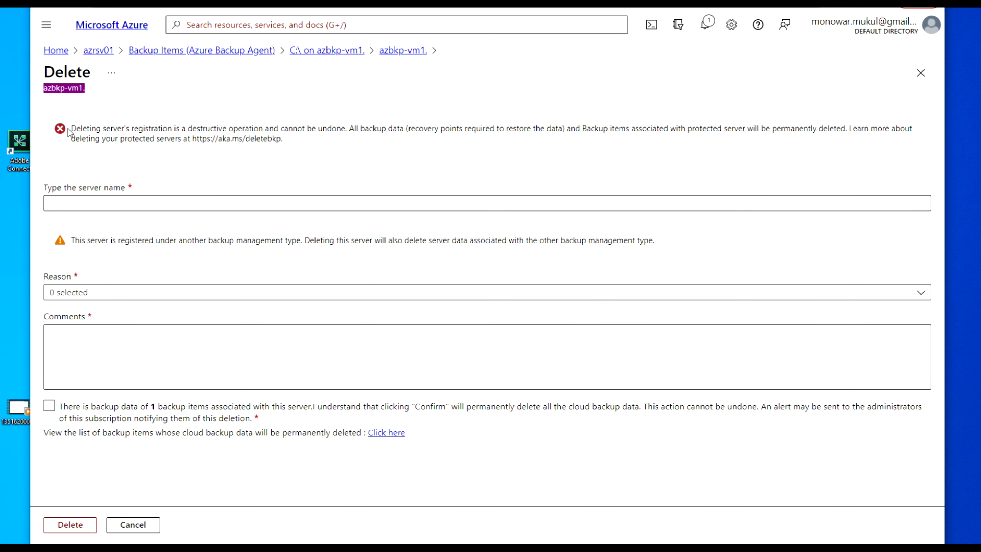
{"action": "left_click", "coordinate": [57, 203]}
{"action": "key", "text": "ctrl+v"}
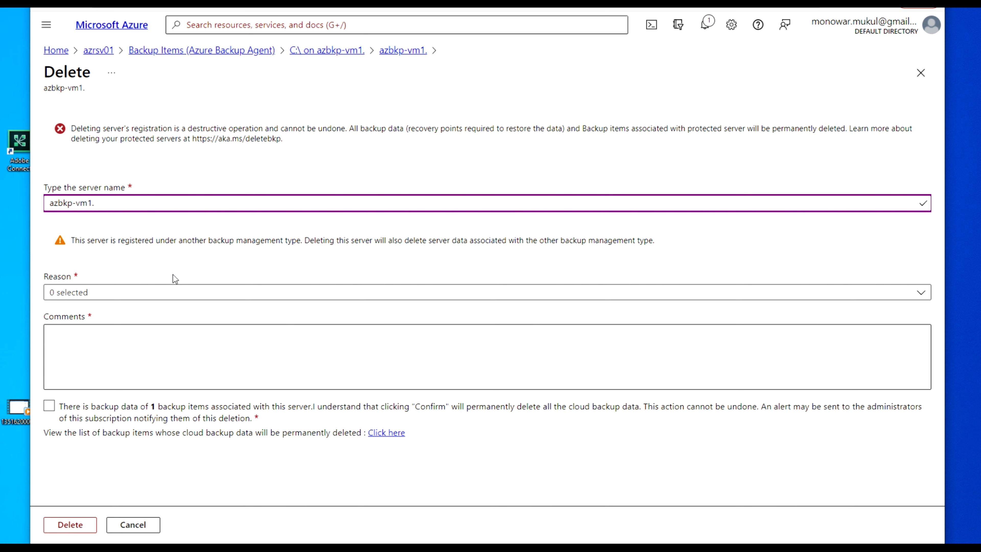
Give the reason Decommissioned and the comment Test, acknowledge the permanent data deletion, and delete the protected server.
{"action": "left_click", "coordinate": [146, 295]}
{"action": "left_click", "coordinate": [65, 87]}
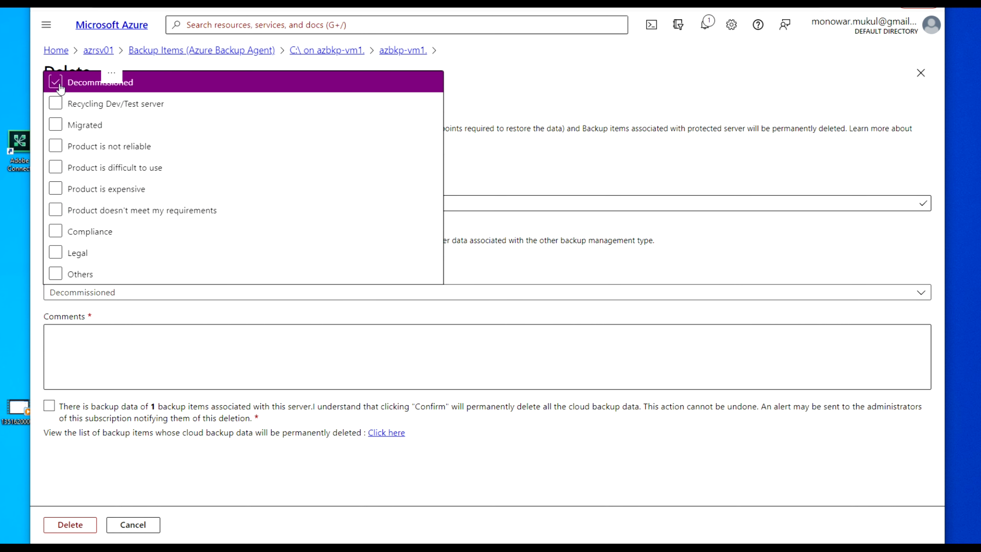
{"action": "left_click", "coordinate": [158, 354]}
{"action": "type", "text": "Test"}
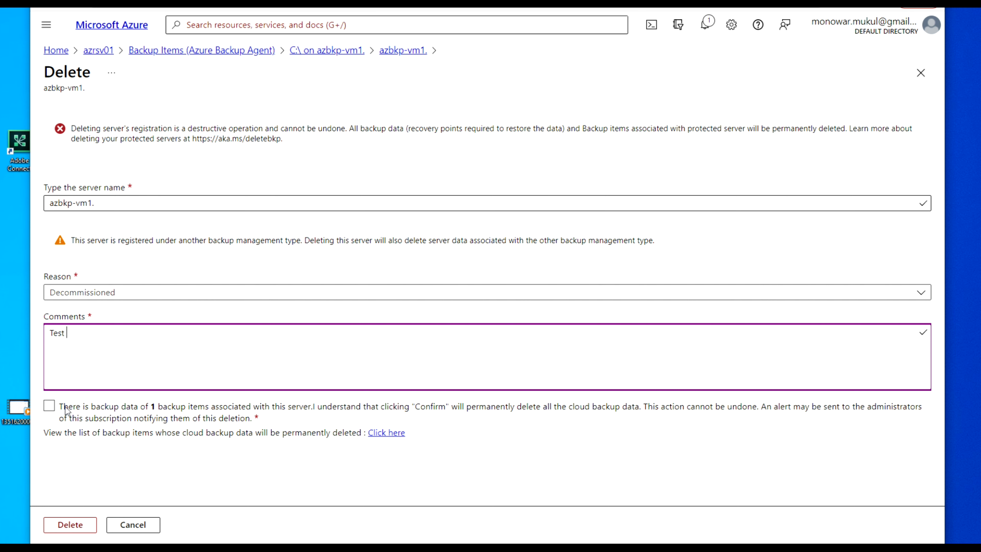
{"action": "left_click", "coordinate": [50, 408]}
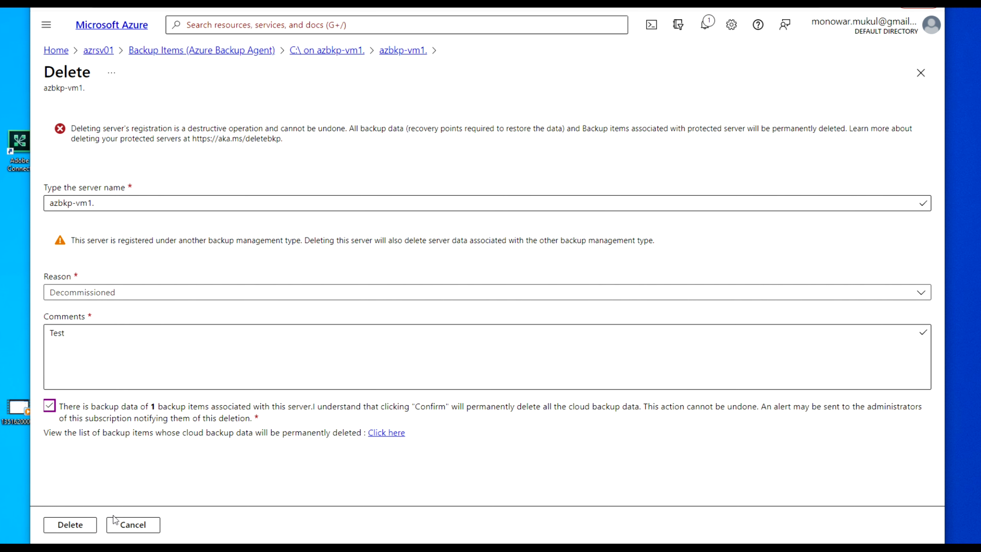
{"action": "left_click", "coordinate": [74, 525]}
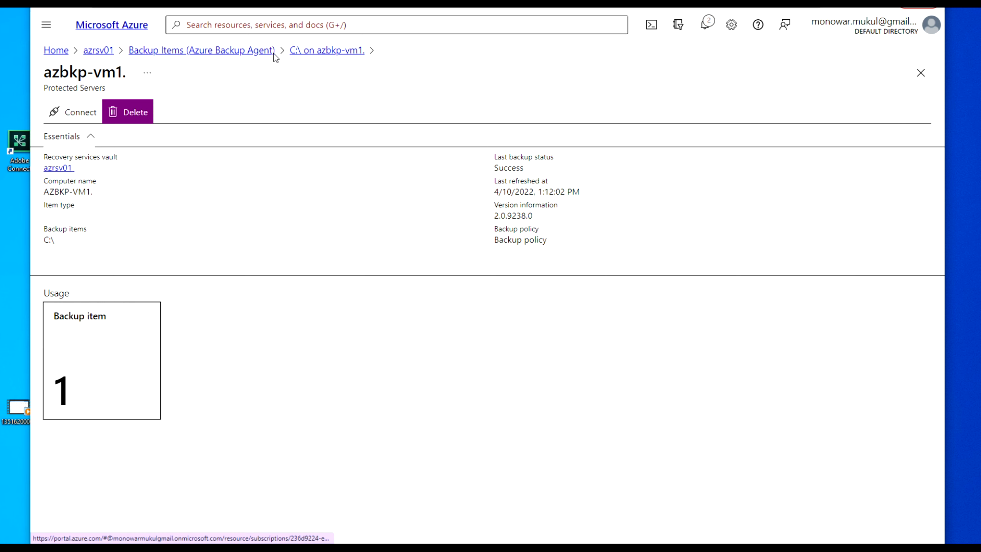
Return to the azrsv01 backup items and open the details of the Azure Virtual Machine item azbkp-vm0.
{"action": "left_click", "coordinate": [227, 51]}
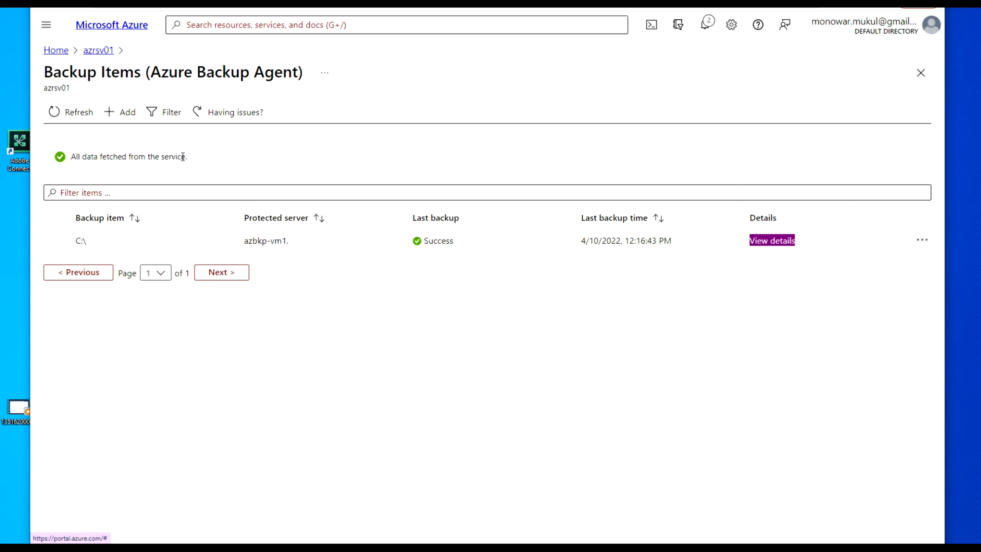
{"action": "left_click", "coordinate": [98, 51]}
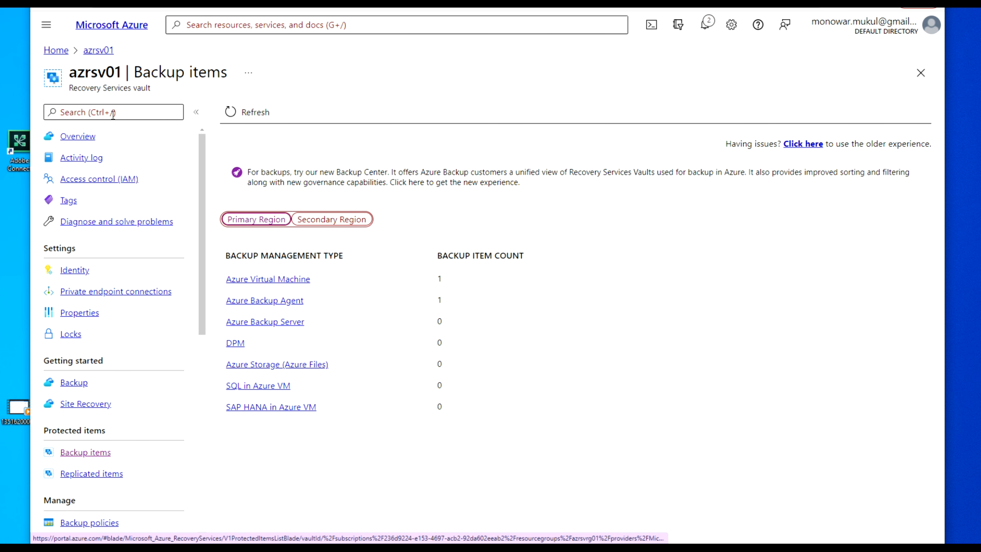
{"action": "left_click", "coordinate": [268, 284]}
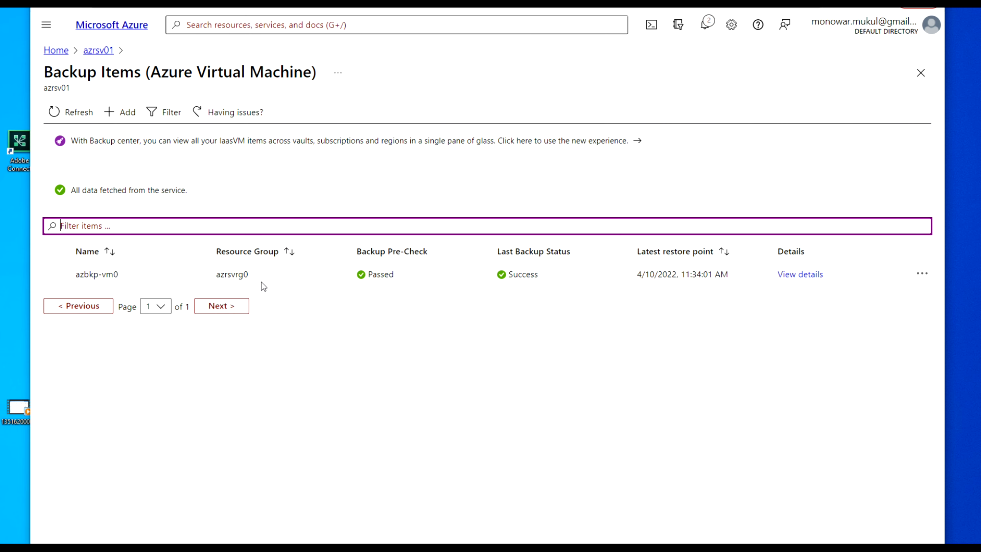
{"action": "left_click", "coordinate": [795, 274]}
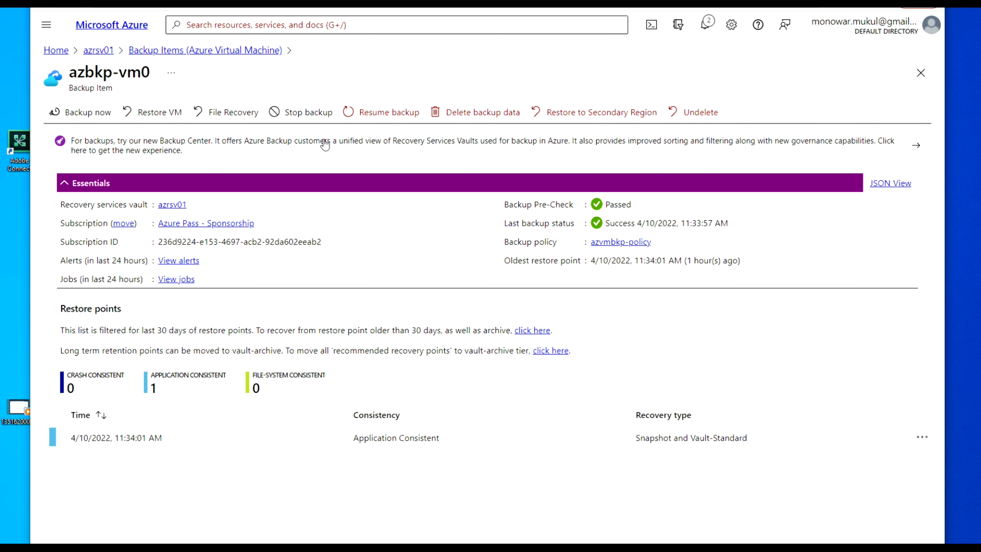
Start stopping the backup of azbkp-vm0 with the Delete backup data option and enter azbkp-vm0 as the confirmation name.
{"action": "left_click", "coordinate": [304, 113]}
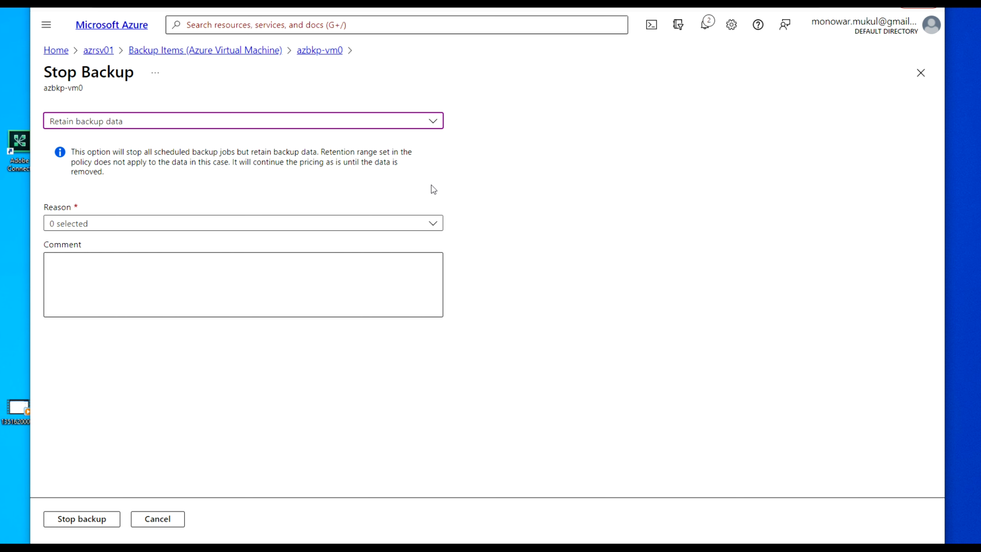
{"action": "left_click", "coordinate": [433, 121]}
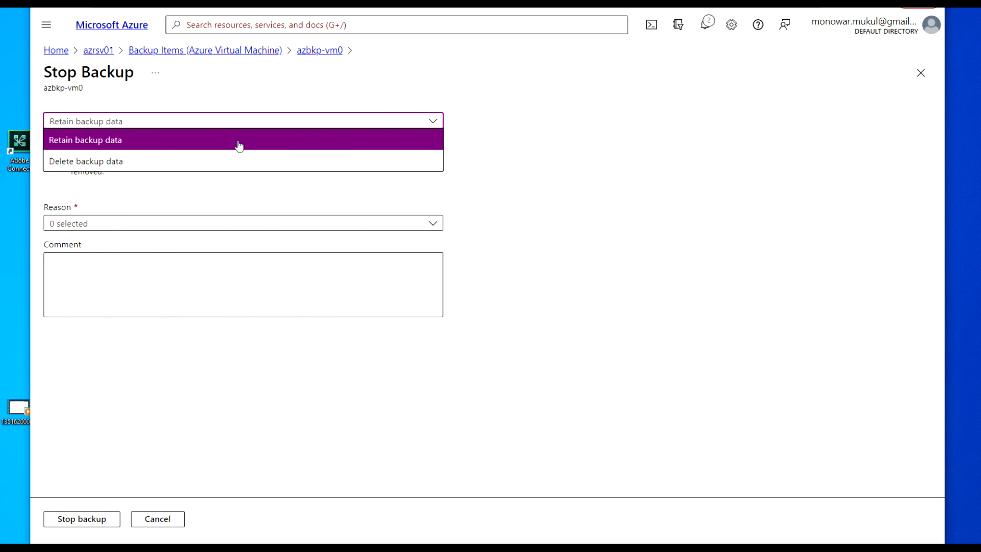
{"action": "left_click", "coordinate": [158, 164]}
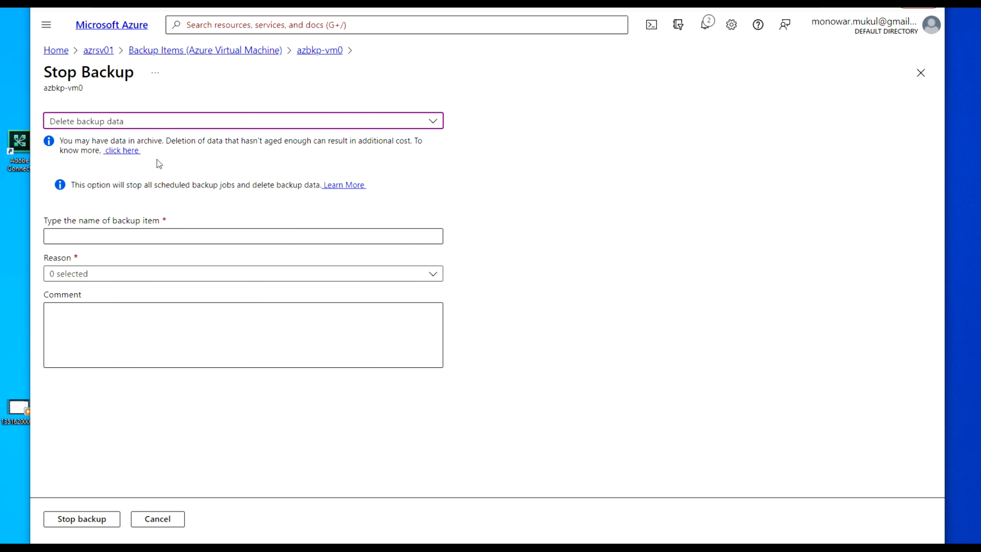
{"action": "left_click", "coordinate": [178, 235]}
{"action": "left_click_drag", "start_coordinate": [84, 89], "coordinate": [55, 86]}
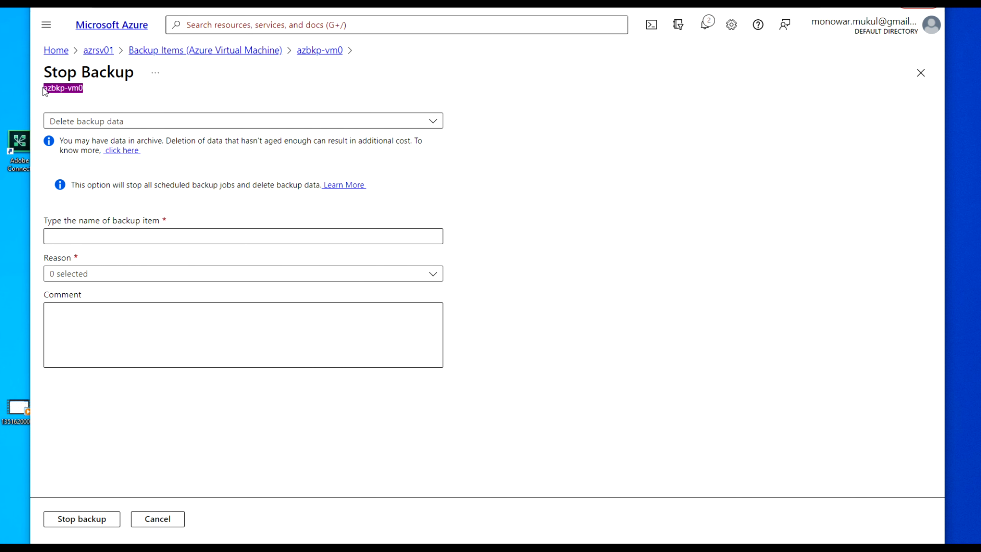
{"action": "left_click", "coordinate": [166, 236]}
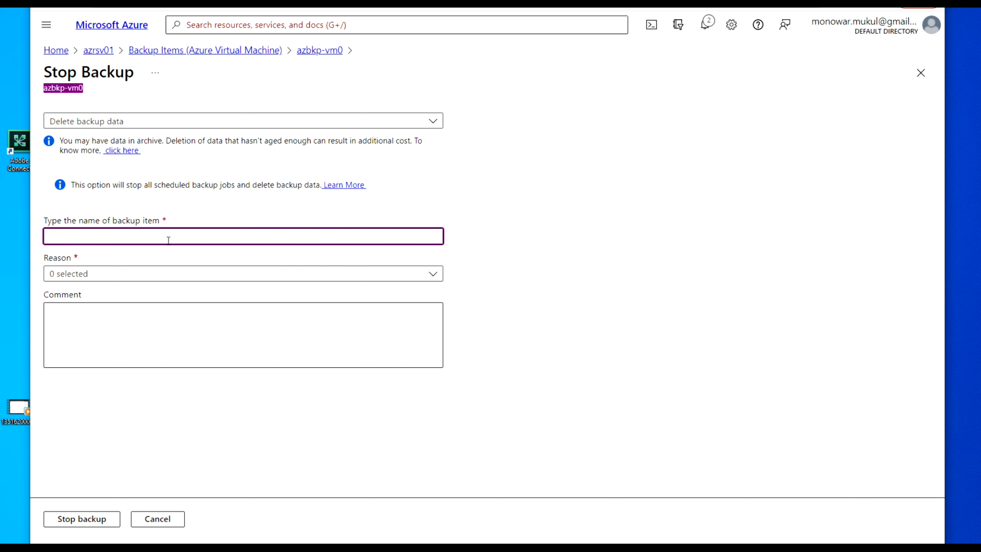
{"action": "type", "text": "azbkp-vm0"}
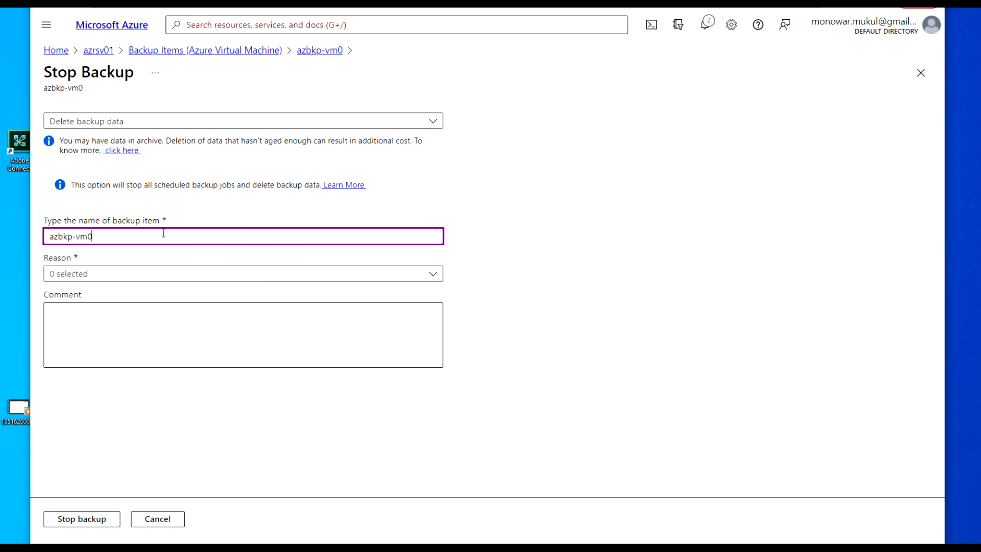
Choose Others as the only reason for stopping the backup.
{"action": "left_click", "coordinate": [148, 275]}
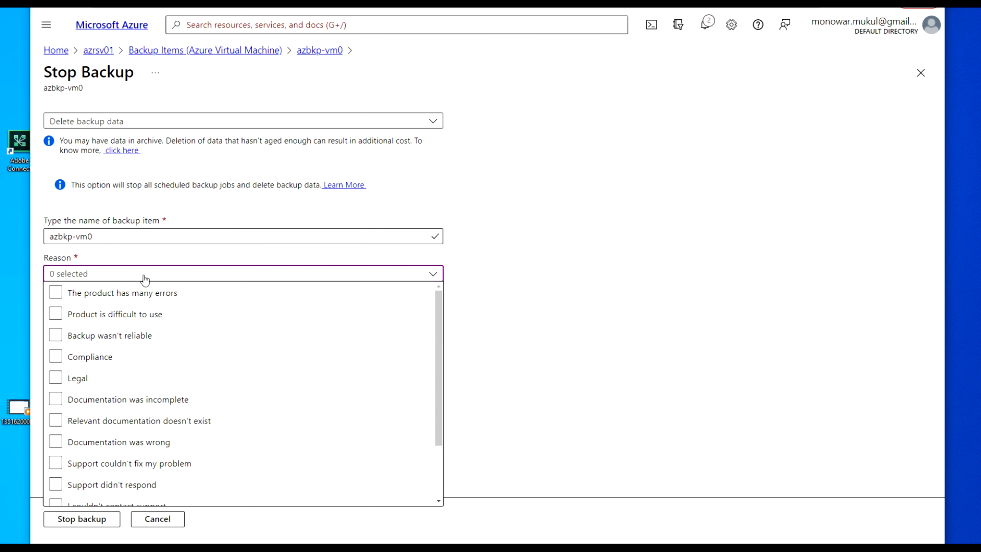
{"action": "left_click", "coordinate": [139, 290]}
{"action": "left_click", "coordinate": [118, 315]}
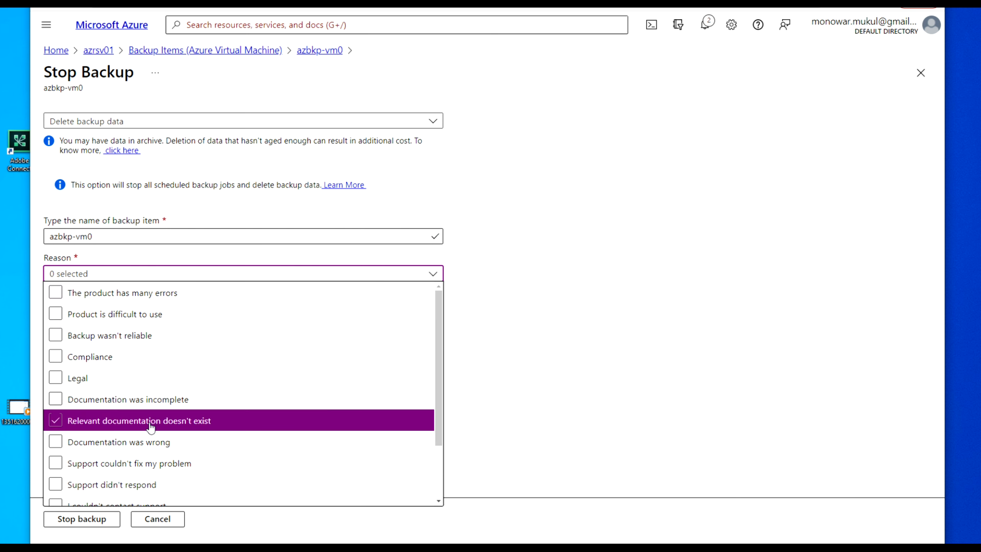
{"action": "scroll", "coordinate": [151, 425], "scroll_direction": "down", "scroll_amount": 2}
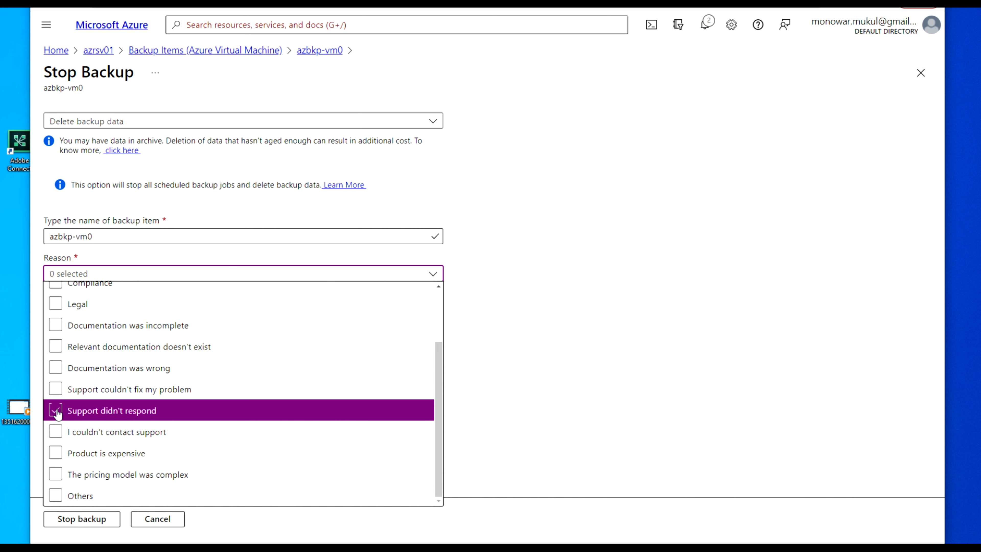
{"action": "left_click", "coordinate": [56, 432]}
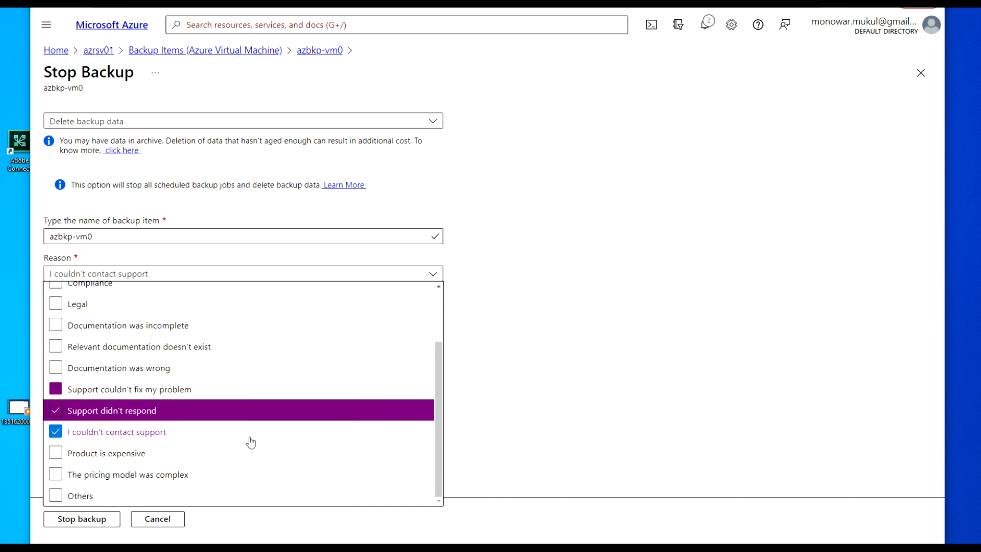
{"action": "left_click", "coordinate": [54, 498]}
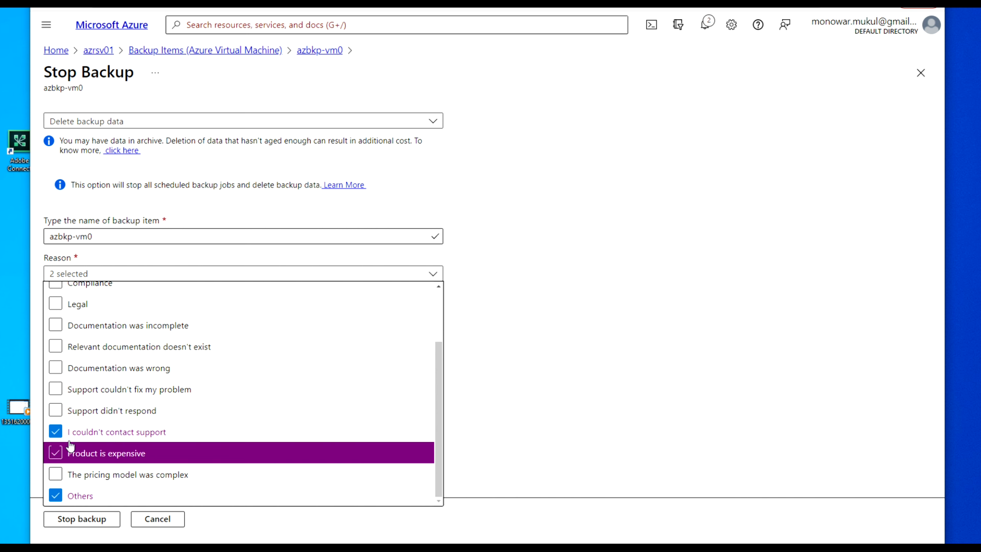
{"action": "left_click", "coordinate": [62, 436]}
{"action": "left_click", "coordinate": [62, 435]}
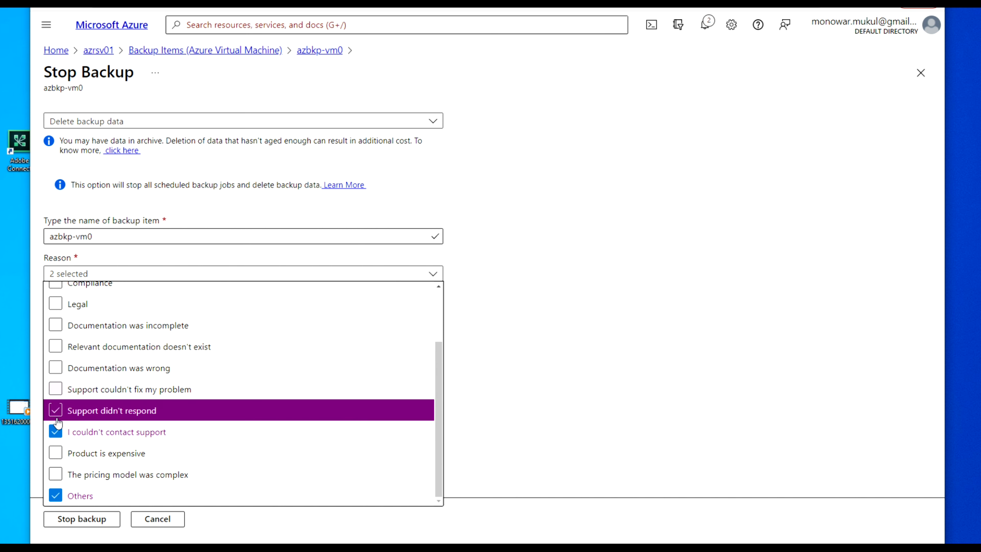
{"action": "left_click", "coordinate": [55, 432]}
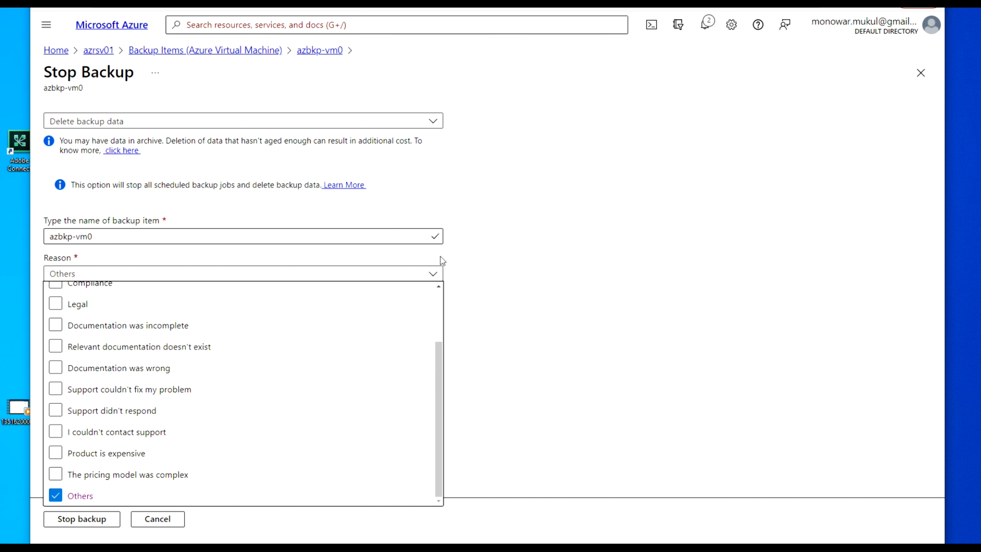
{"action": "left_click", "coordinate": [579, 374]}
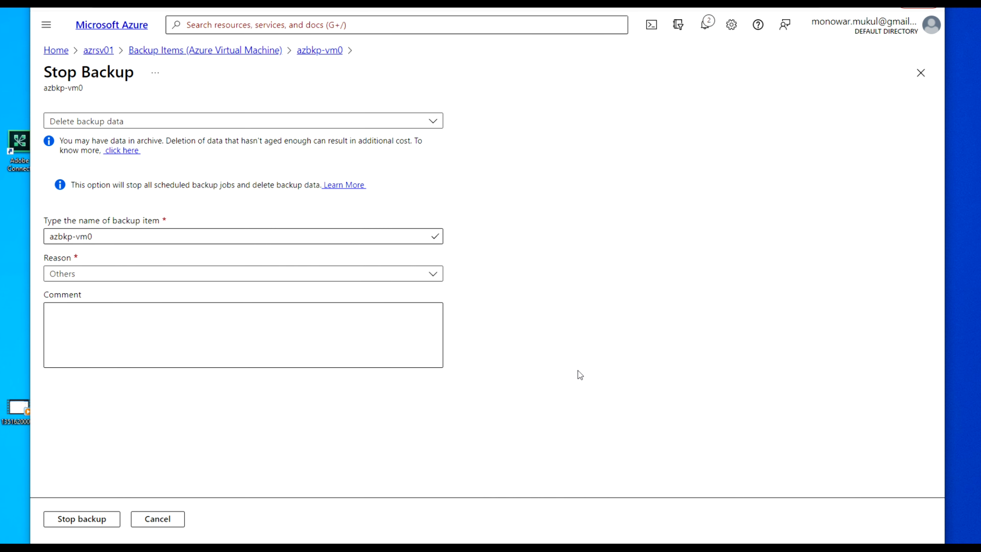
Add the comment test, stop the backup with its data deletion, and check the operation in the notifications.
{"action": "left_click", "coordinate": [244, 327]}
{"action": "type", "text": "test"}
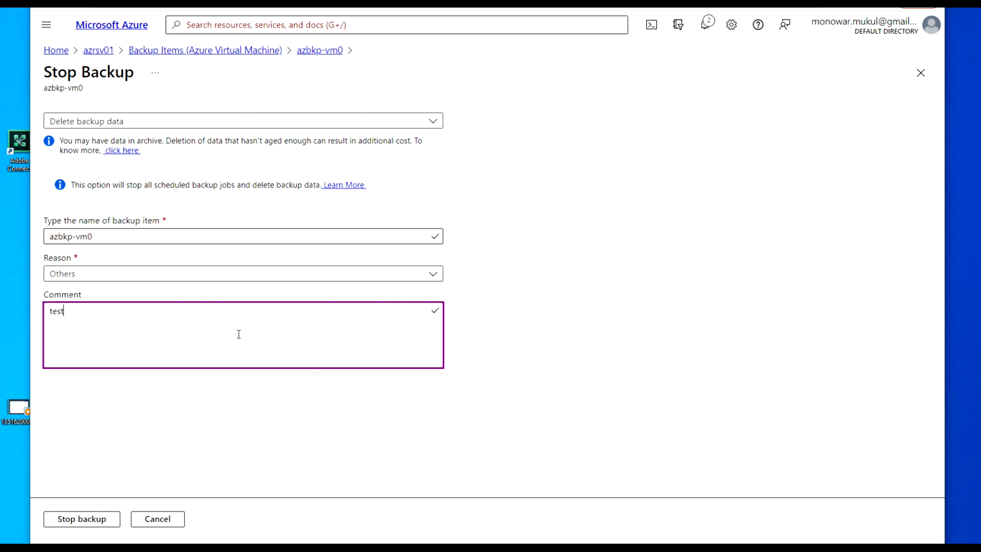
{"action": "left_click", "coordinate": [82, 516]}
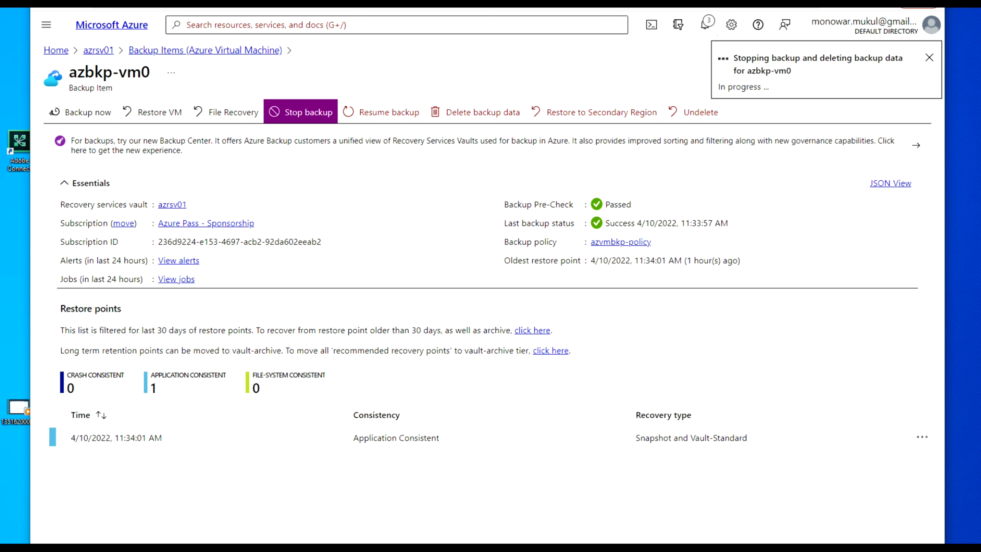
{"action": "left_click", "coordinate": [704, 26]}
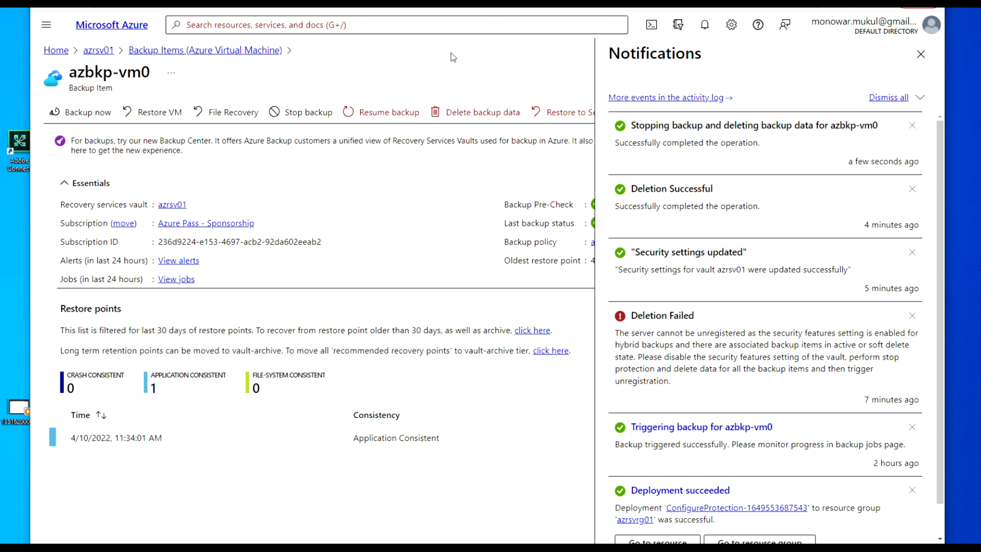
Return to the azrsv01 vault's backup items, dismiss the notifications pane, and refresh the backup item counts.
{"action": "left_click", "coordinate": [100, 51]}
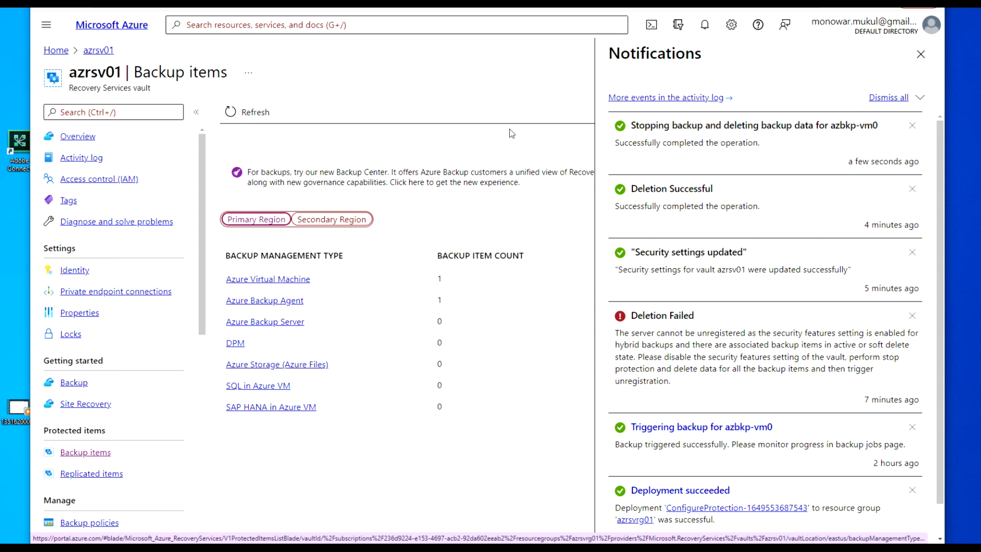
{"action": "left_click", "coordinate": [920, 55]}
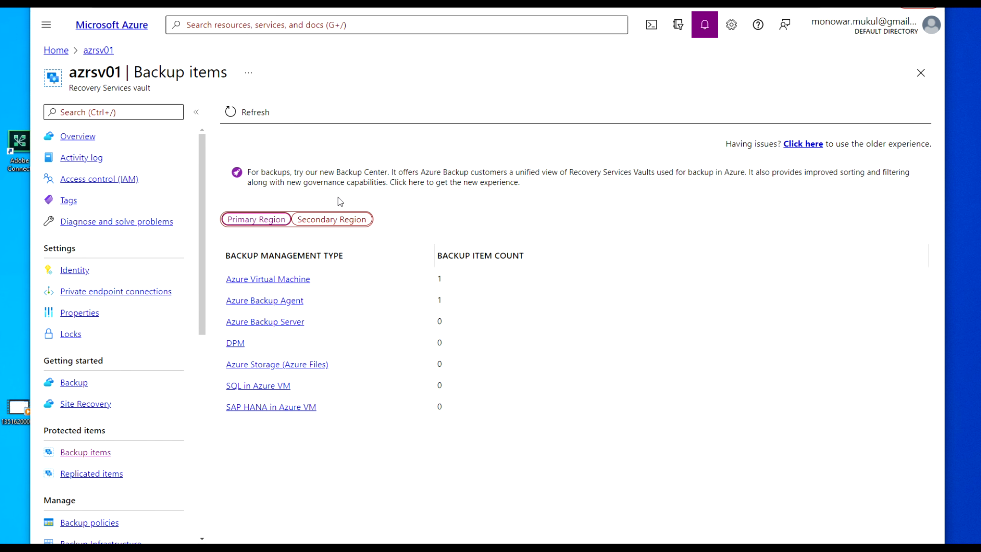
{"action": "left_click", "coordinate": [243, 118]}
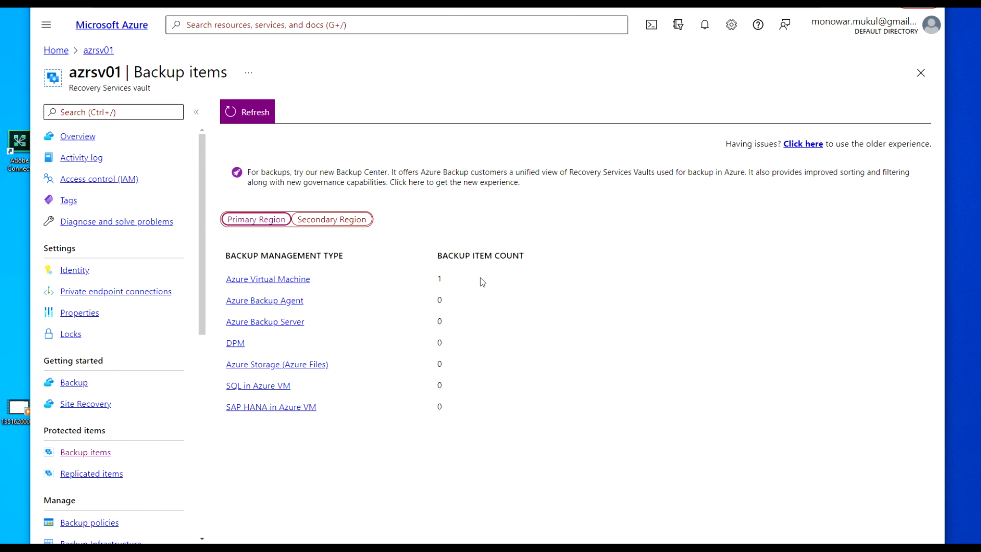
List the vault's Azure Virtual Machine backup items and open the details of azbkp-vm0.
{"action": "left_click", "coordinate": [289, 280]}
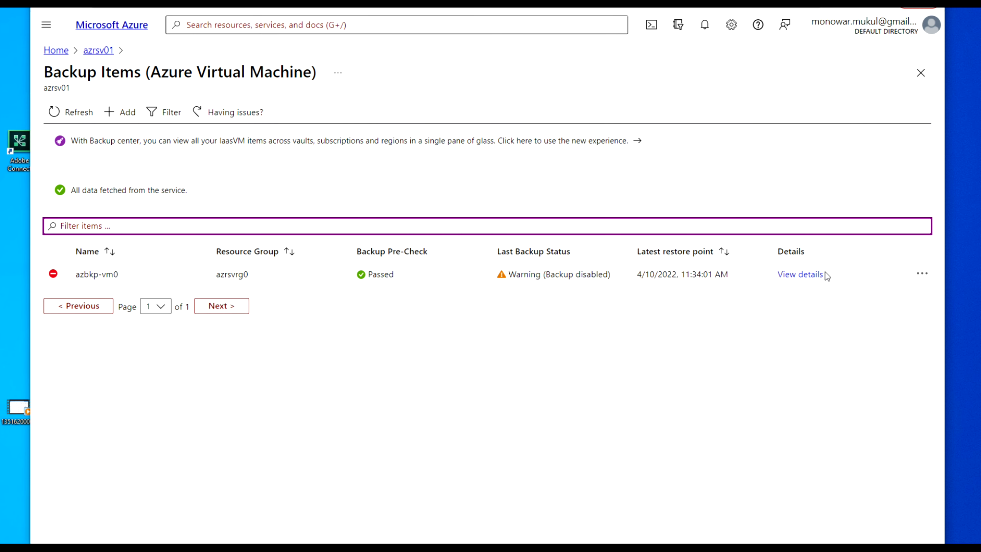
{"action": "left_click", "coordinate": [814, 275]}
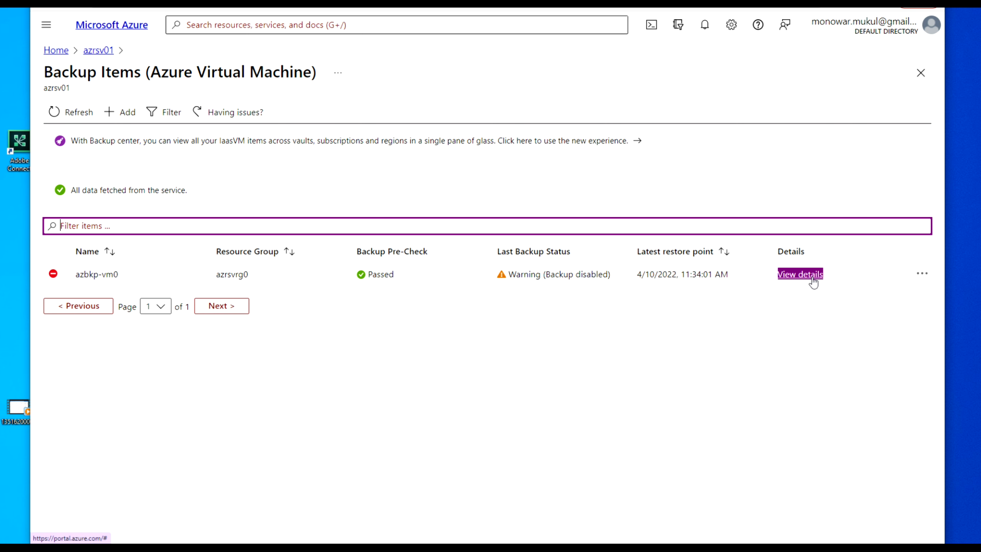
{"action": "left_click", "coordinate": [809, 277]}
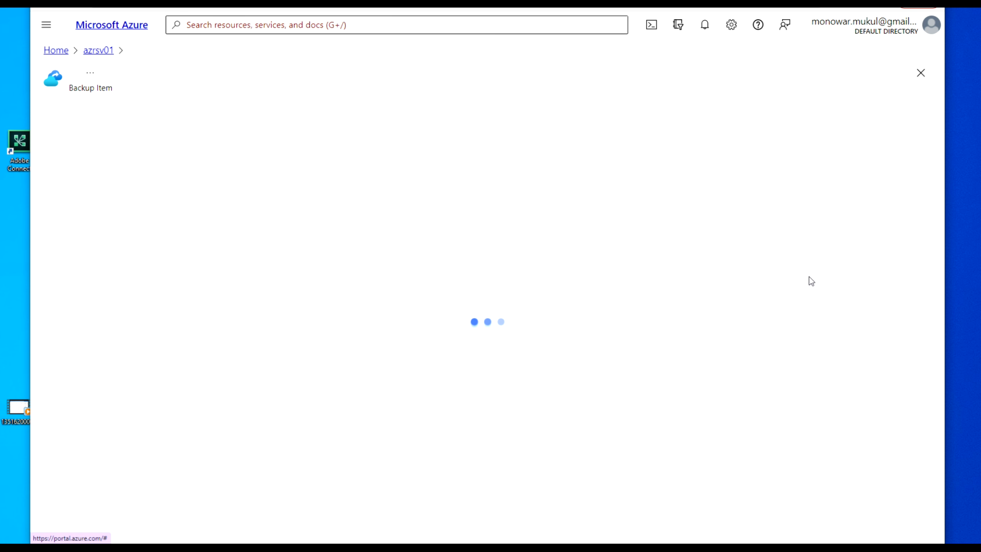
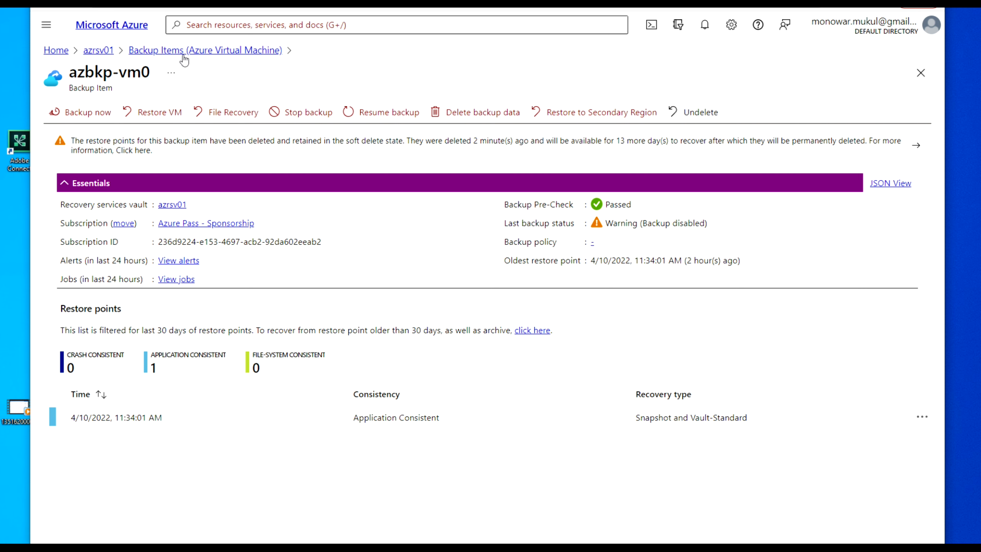
Disable Soft Delete for Azure workloads in the azrsv01 vault's security settings and save the change.
{"action": "left_click", "coordinate": [98, 56]}
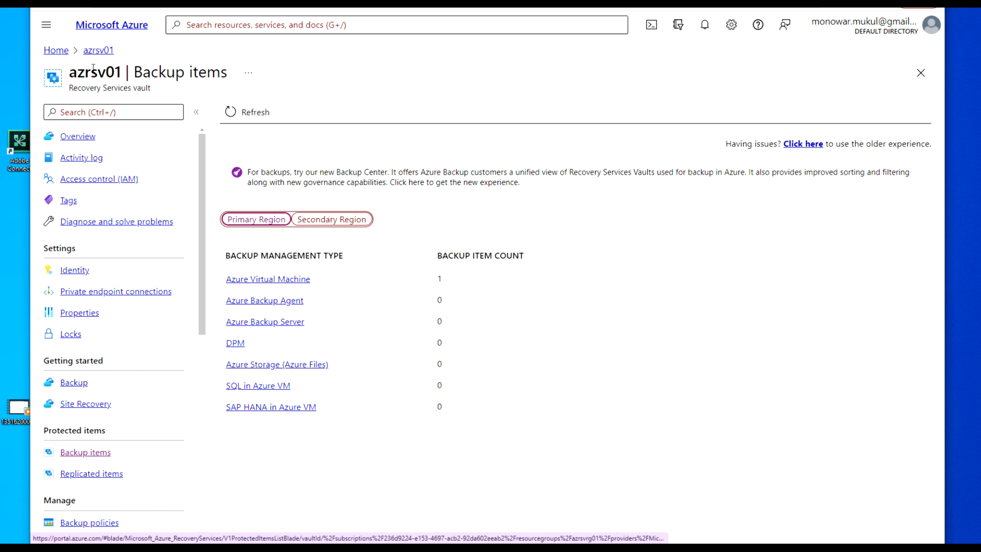
{"action": "left_click", "coordinate": [80, 315]}
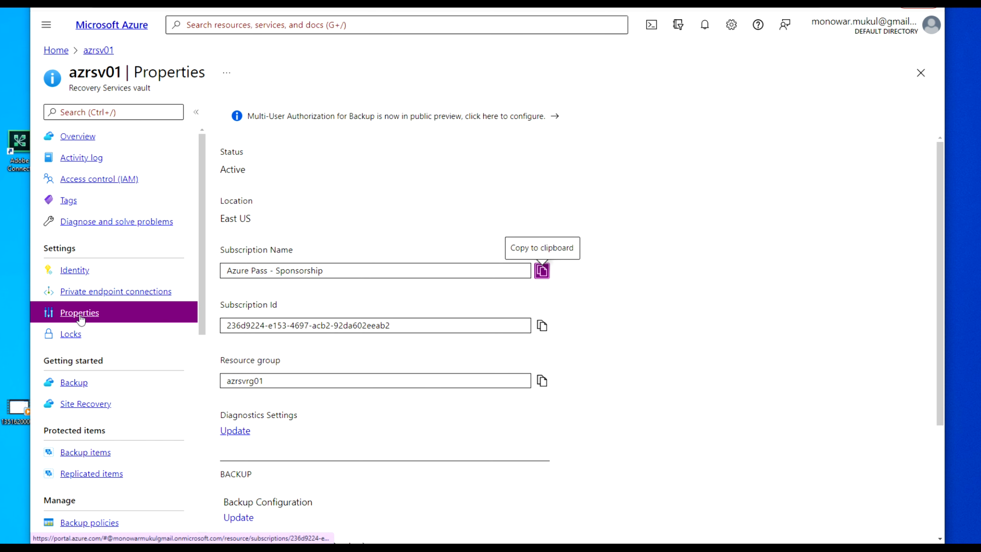
{"action": "scroll", "coordinate": [350, 434], "scroll_direction": "down", "scroll_amount": 5}
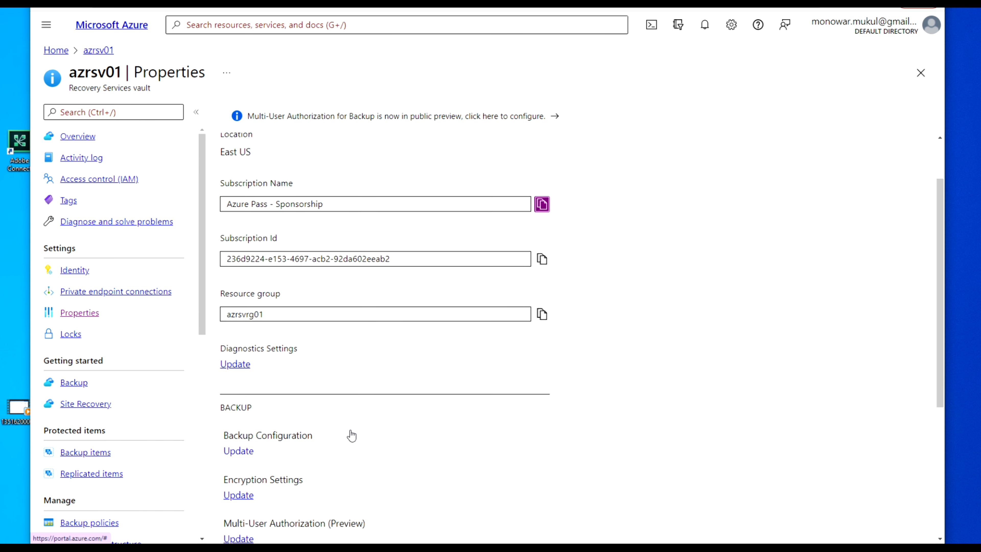
{"action": "scroll", "coordinate": [352, 434], "scroll_direction": "down", "scroll_amount": 2}
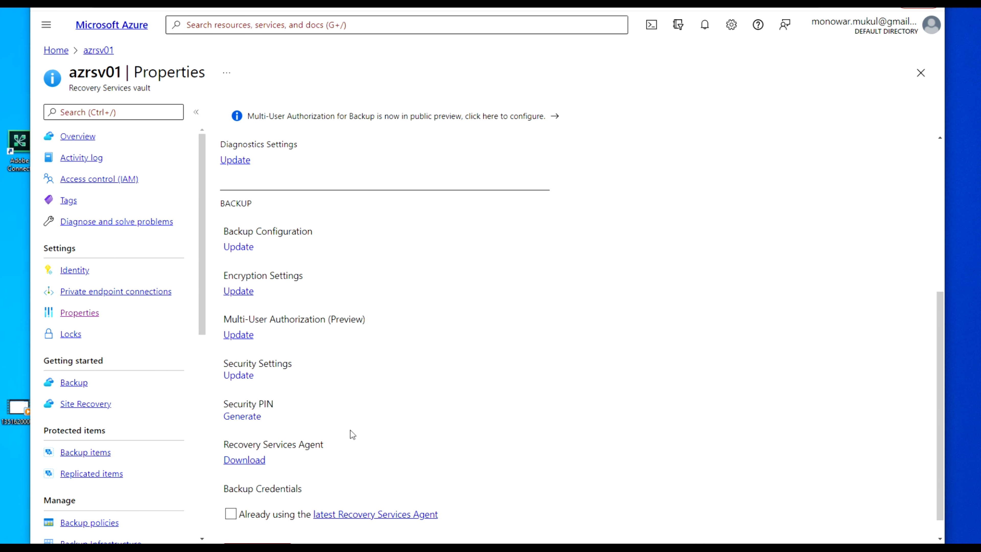
{"action": "left_click", "coordinate": [238, 375]}
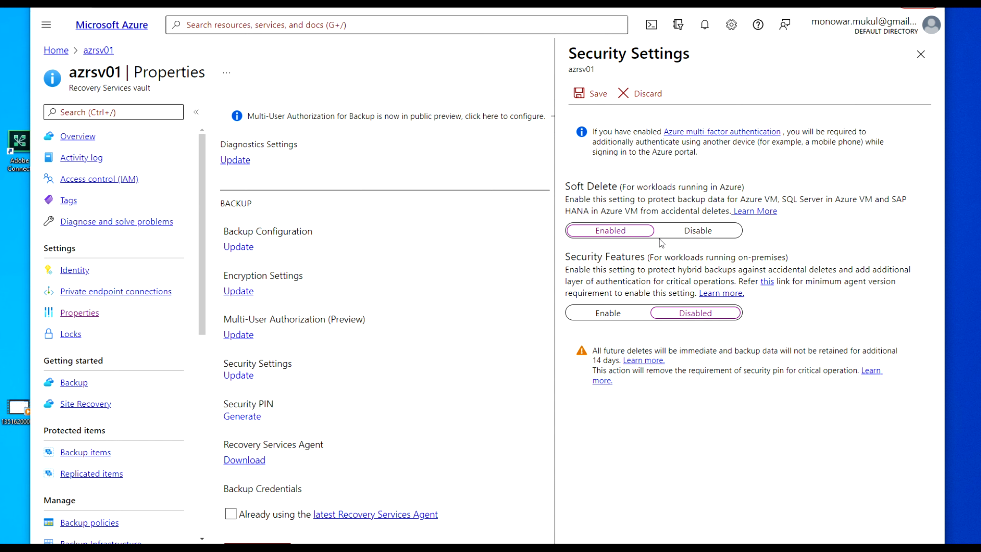
{"action": "left_click", "coordinate": [697, 232]}
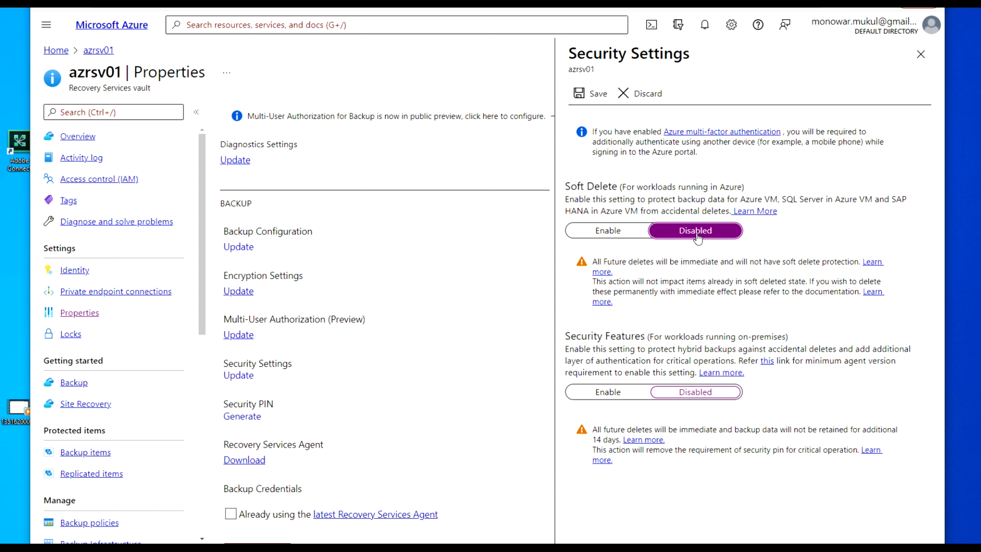
{"action": "left_click", "coordinate": [599, 95]}
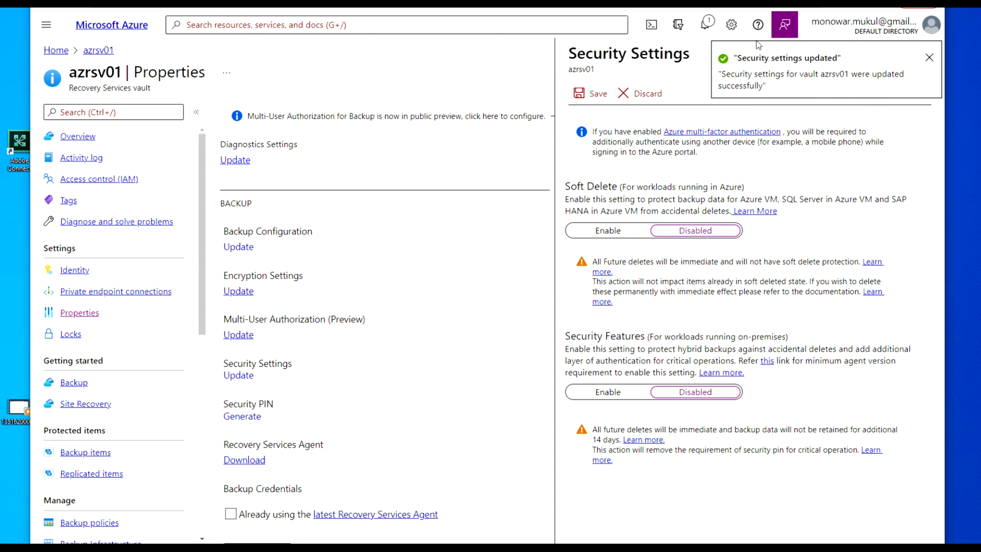
{"action": "left_click", "coordinate": [928, 58]}
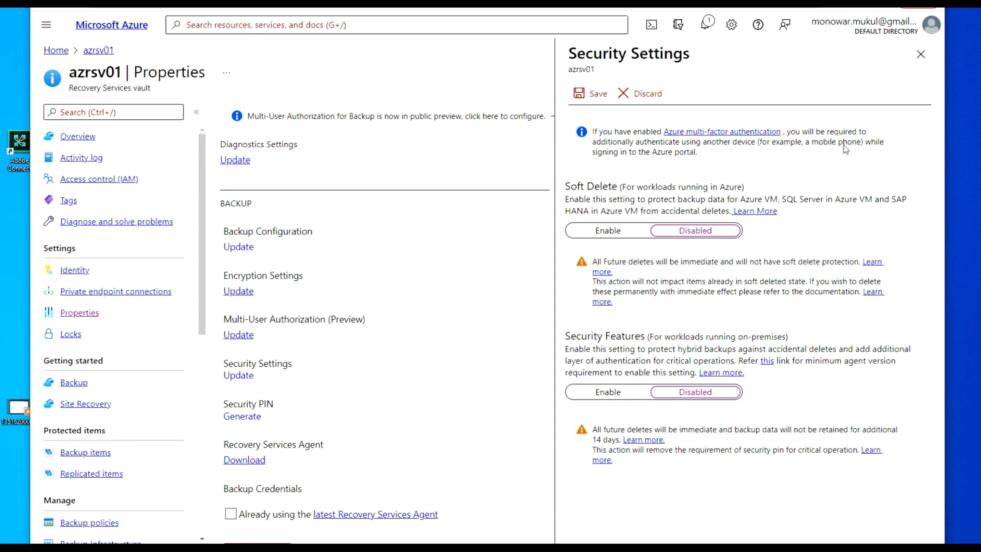
{"action": "left_click", "coordinate": [920, 56]}
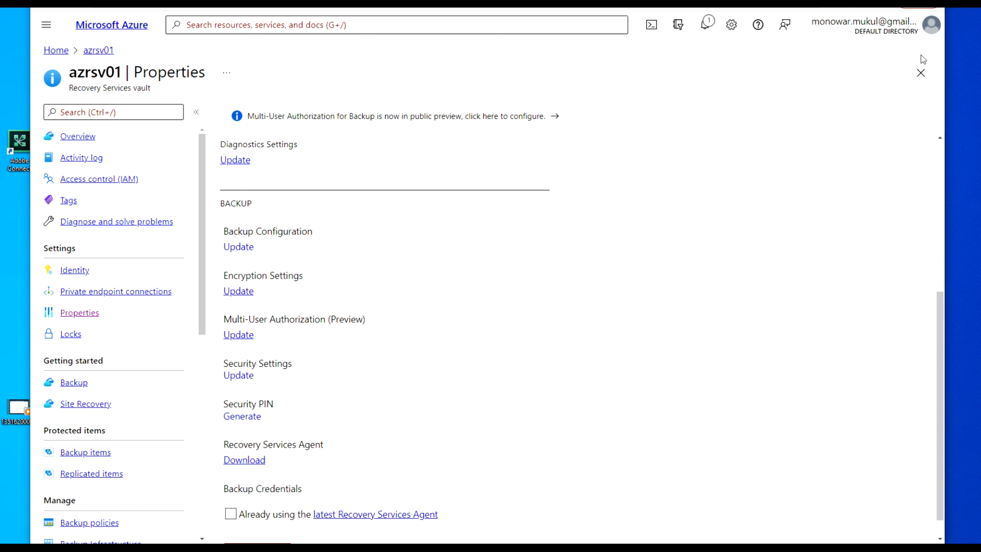
Undelete azbkp-vm0 from the vault's Azure Virtual Machine backup items and close the notifications.
{"action": "left_click", "coordinate": [79, 137]}
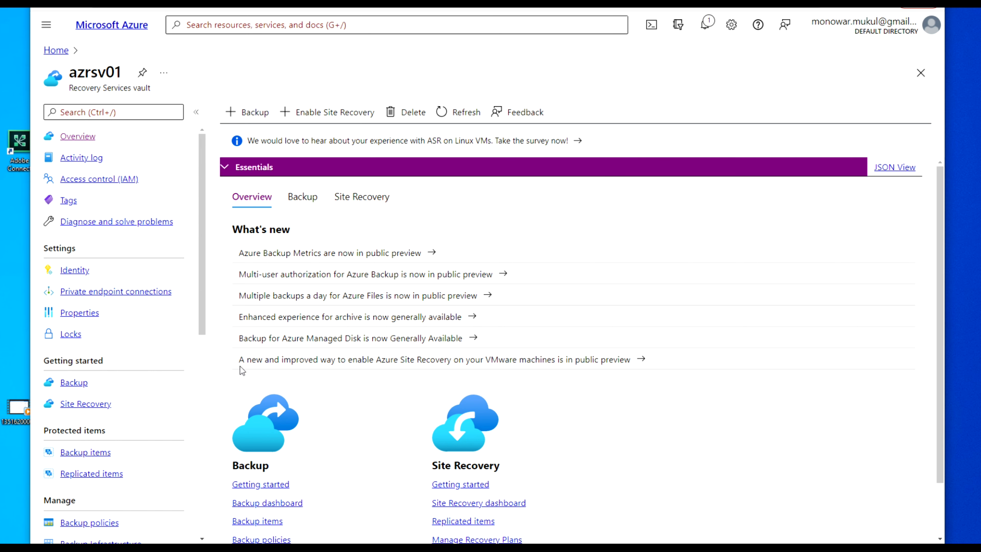
{"action": "left_click", "coordinate": [86, 452]}
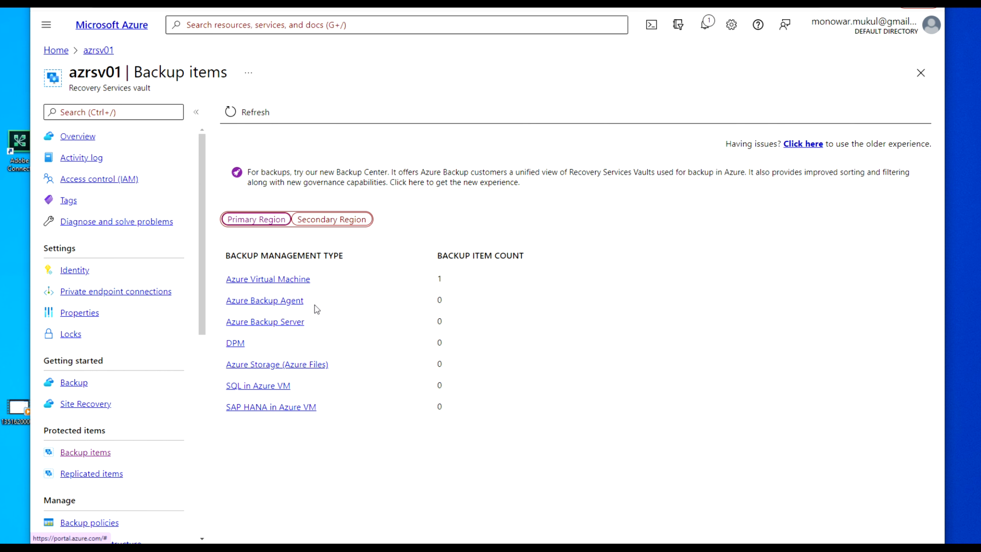
{"action": "left_click", "coordinate": [281, 282]}
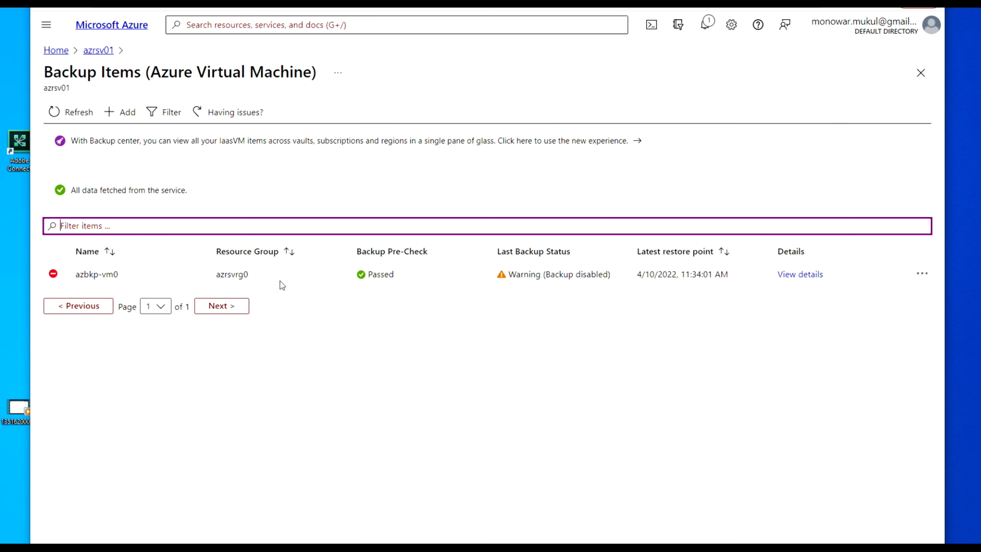
{"action": "left_click", "coordinate": [817, 282]}
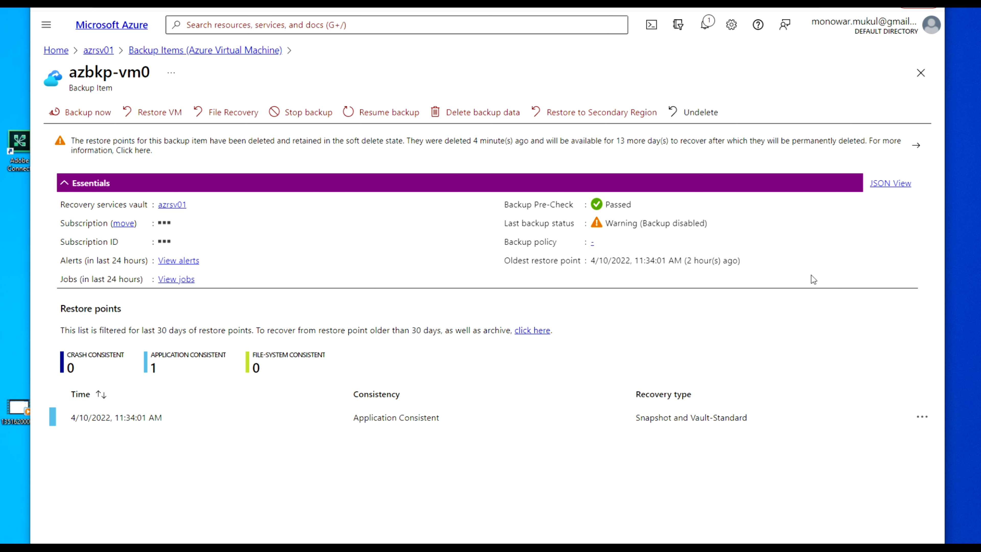
{"action": "left_click", "coordinate": [695, 113]}
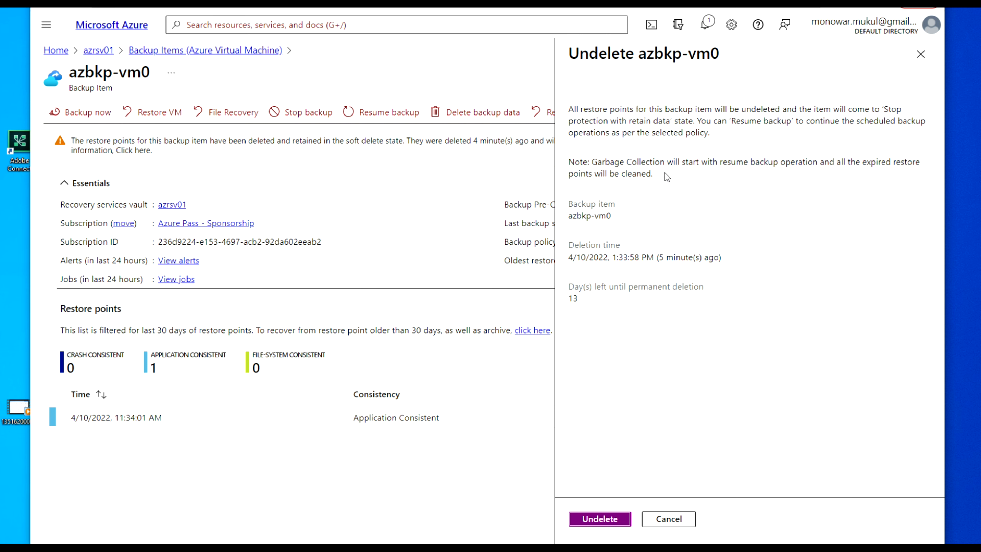
{"action": "left_click", "coordinate": [598, 519]}
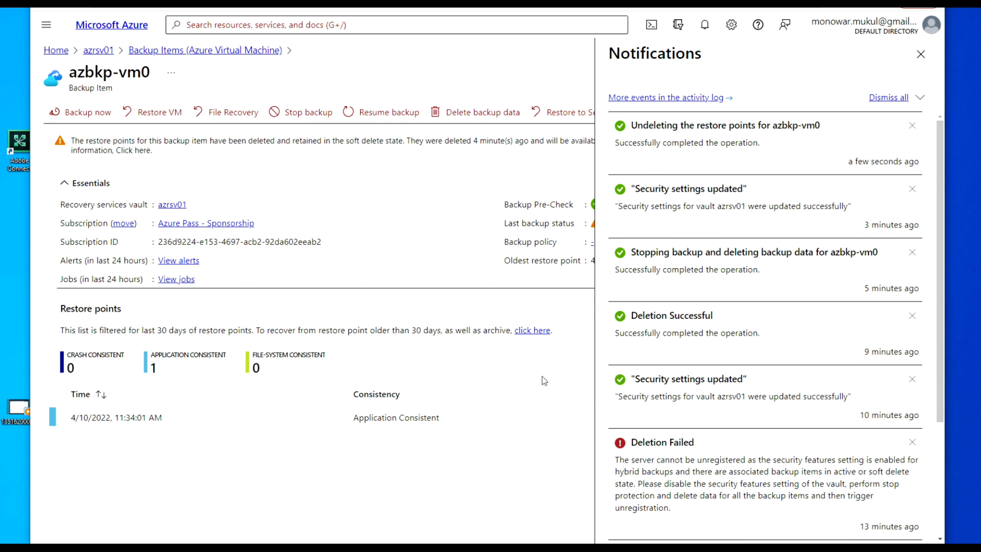
{"action": "left_click", "coordinate": [921, 54]}
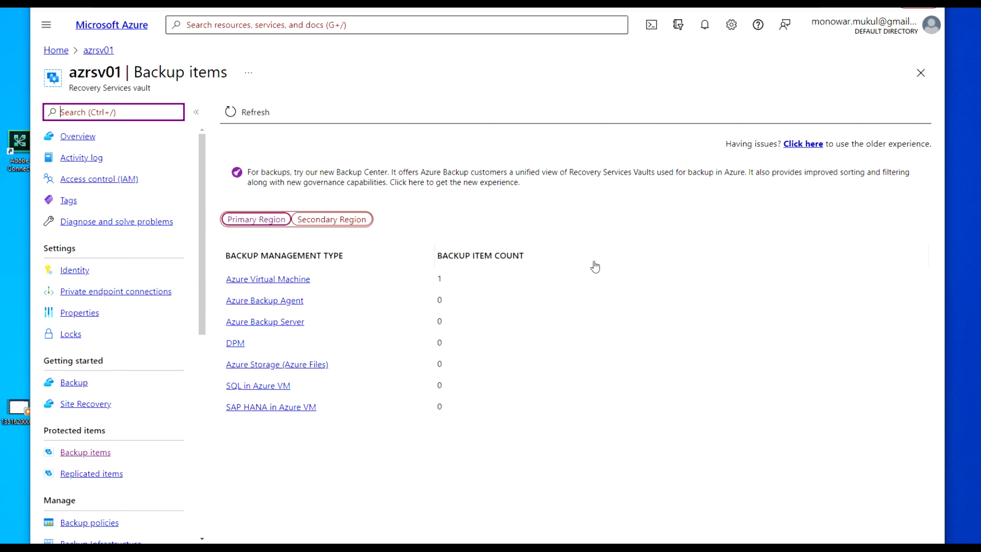
Reopen azbkp-vm0's details, start deleting its backup data, and enter azbkp-vm0 as the backup item name.
{"action": "left_click", "coordinate": [295, 279]}
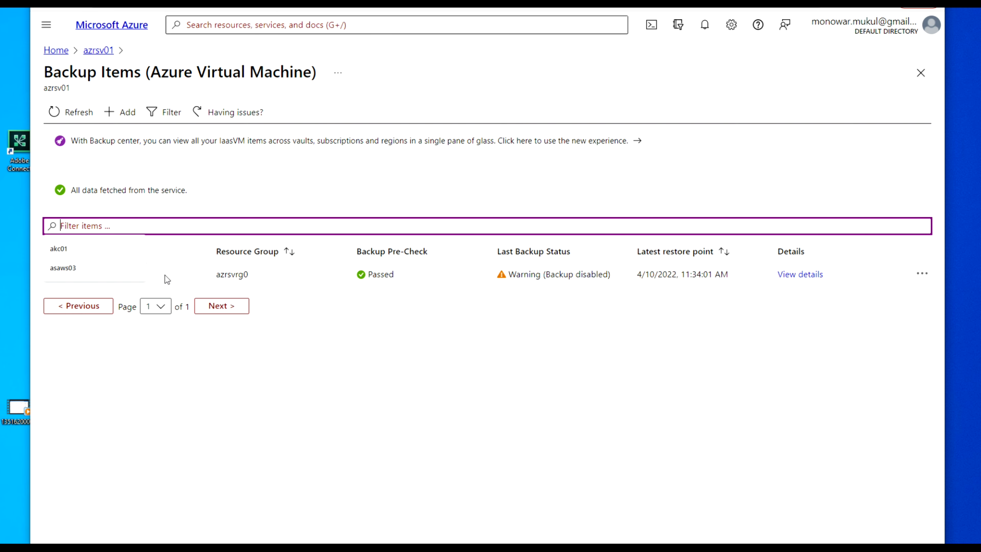
{"action": "left_click", "coordinate": [807, 281]}
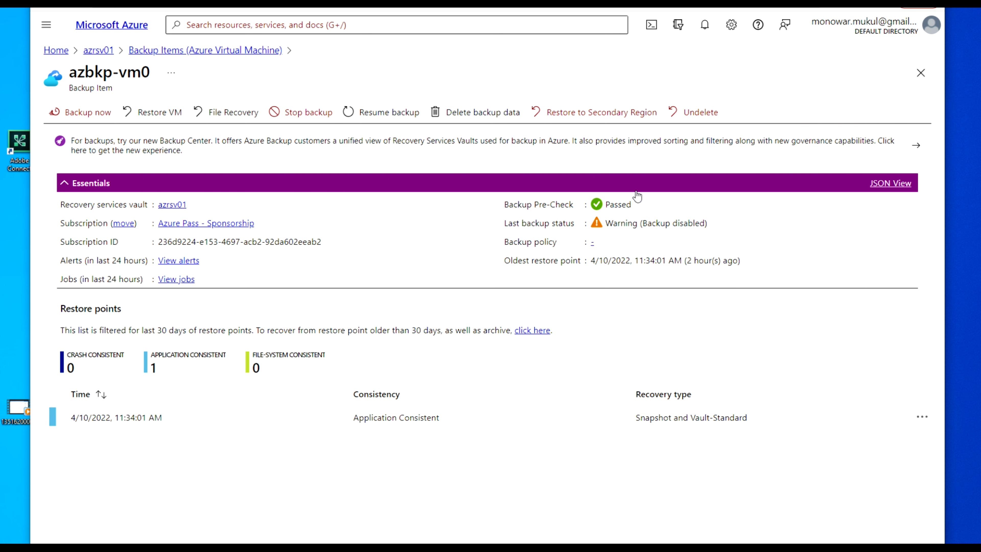
{"action": "left_click", "coordinate": [471, 113]}
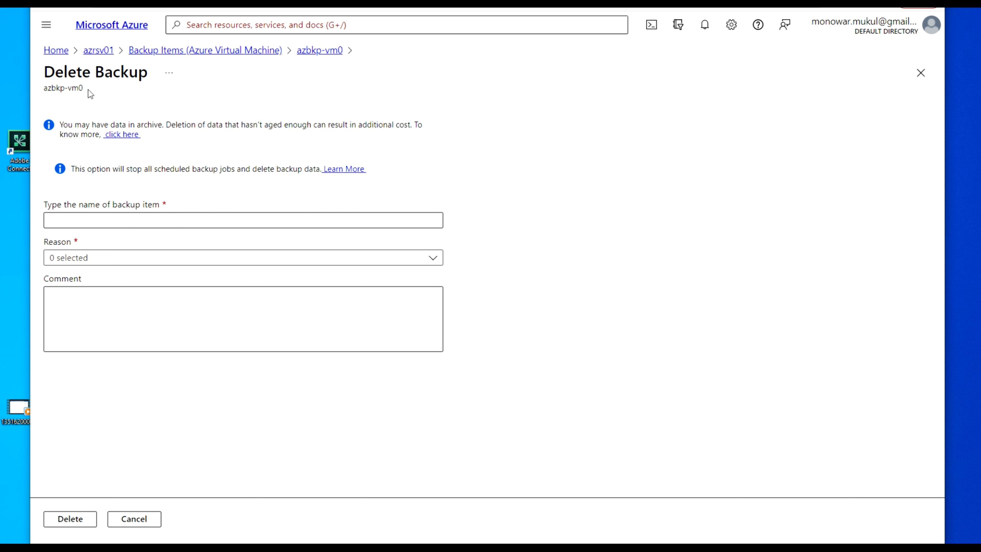
{"action": "left_click_drag", "start_coordinate": [87, 90], "coordinate": [45, 91]}
{"action": "key", "text": "ctrl+c"}
{"action": "left_click", "coordinate": [64, 221]}
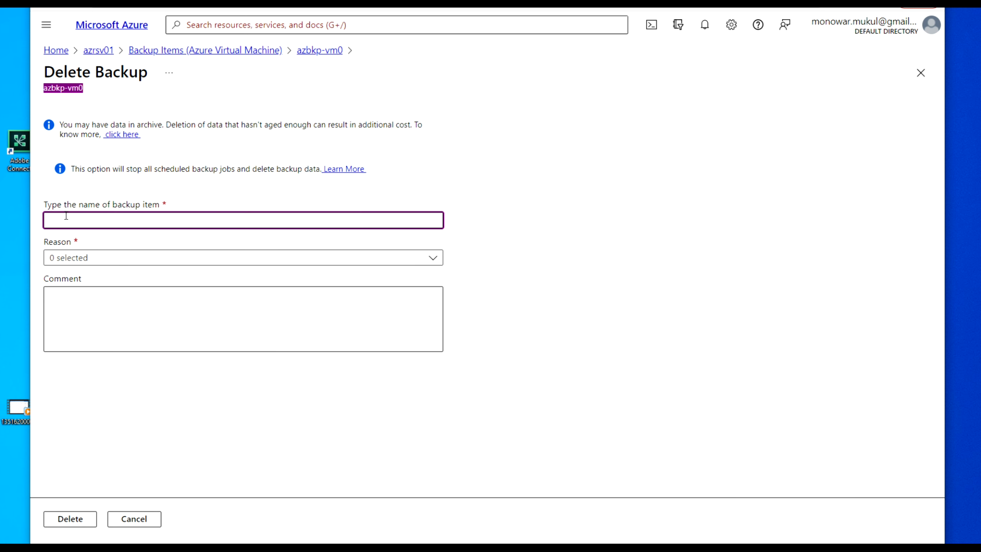
{"action": "key", "text": "ctrl+v"}
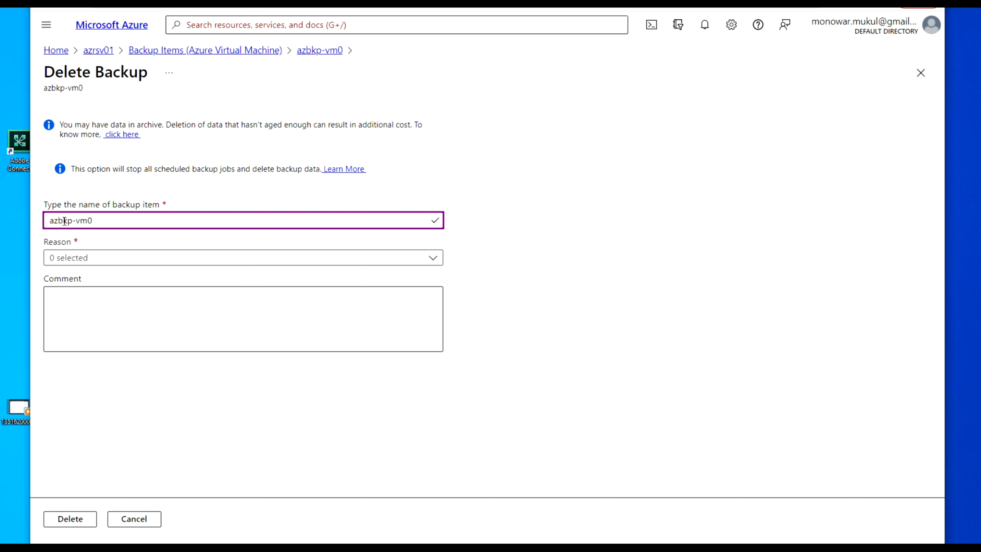
Select Others as the deletion reason, add the comment test, and delete the backup data.
{"action": "left_click", "coordinate": [433, 258]}
{"action": "scroll", "coordinate": [109, 489], "scroll_direction": "down", "scroll_amount": 2}
{"action": "left_click", "coordinate": [77, 495]}
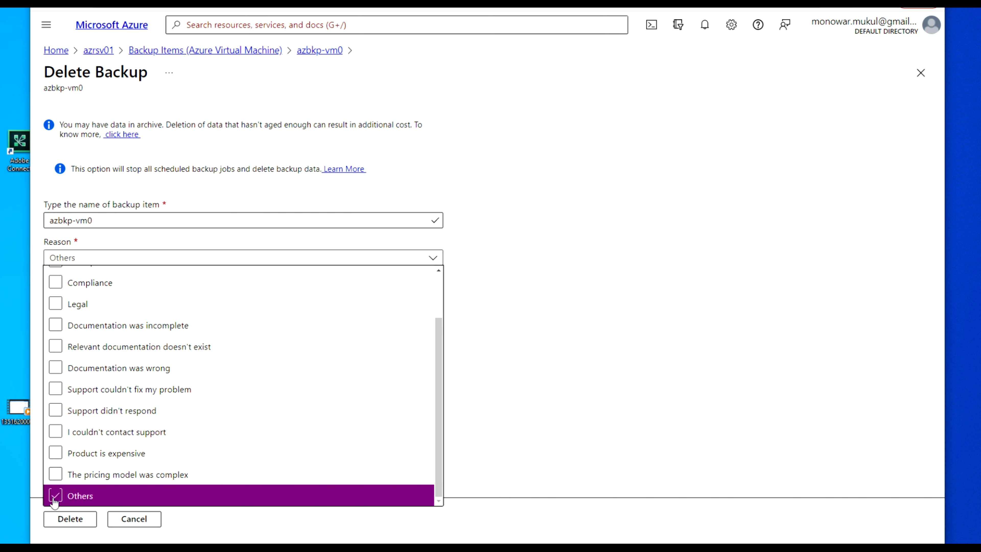
{"action": "left_click", "coordinate": [481, 420]}
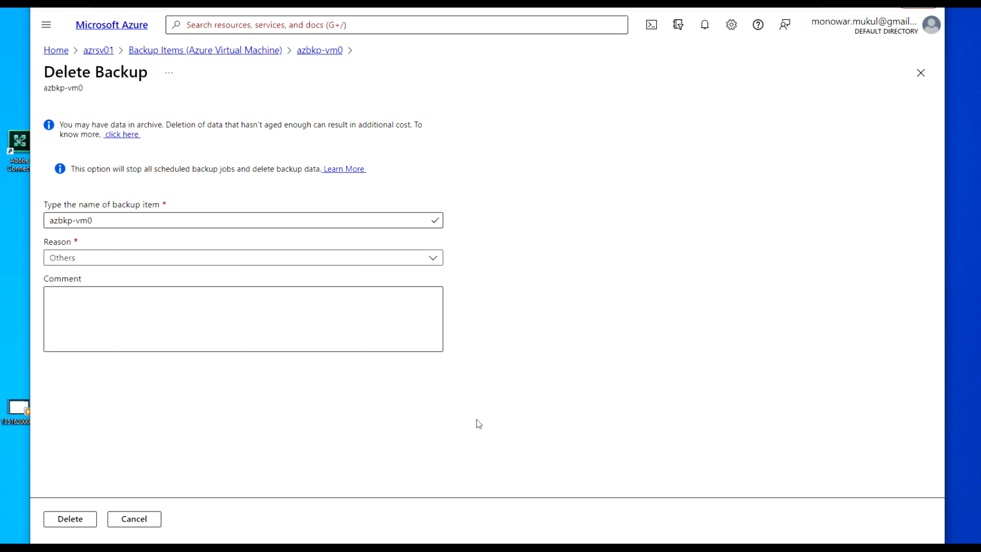
{"action": "left_click", "coordinate": [168, 318]}
{"action": "type", "text": "test"}
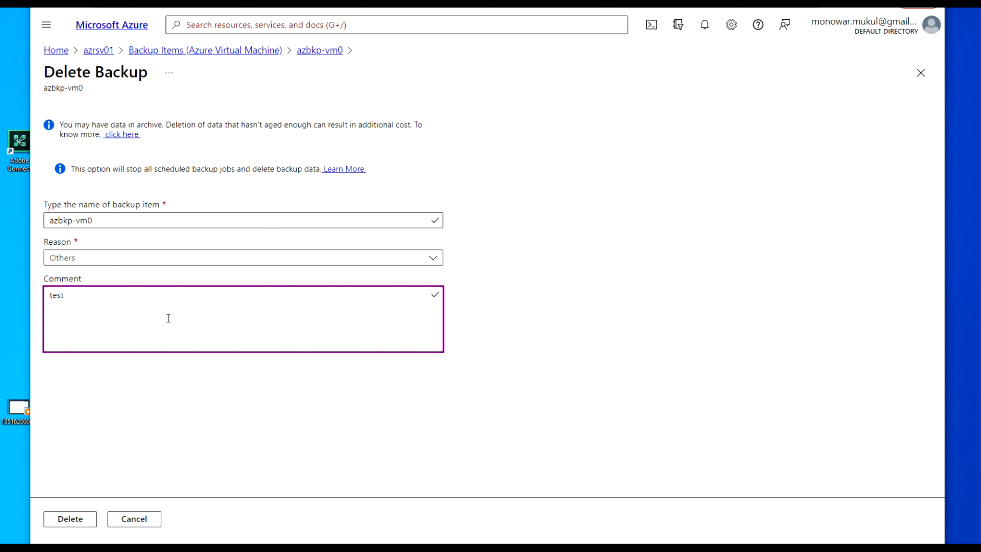
{"action": "left_click", "coordinate": [69, 519]}
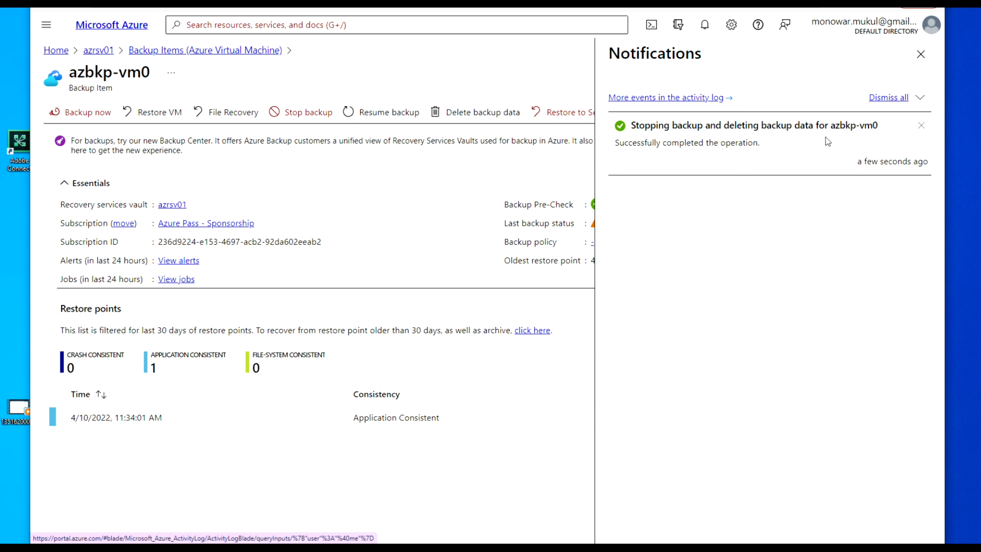
Dismiss the deletion notification, return to the azrsv01 vault's backup items, and refresh the item counts.
{"action": "left_click", "coordinate": [923, 125]}
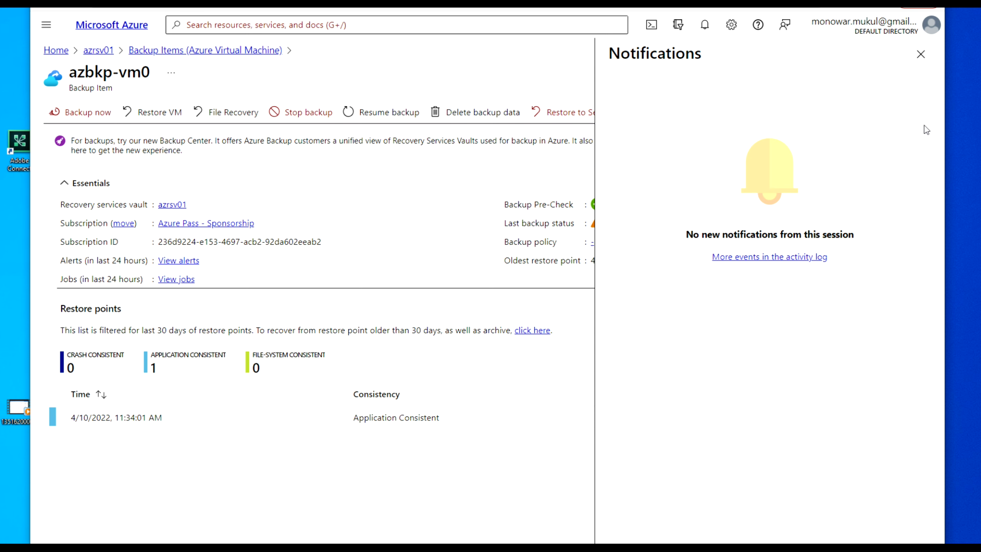
{"action": "left_click", "coordinate": [924, 56]}
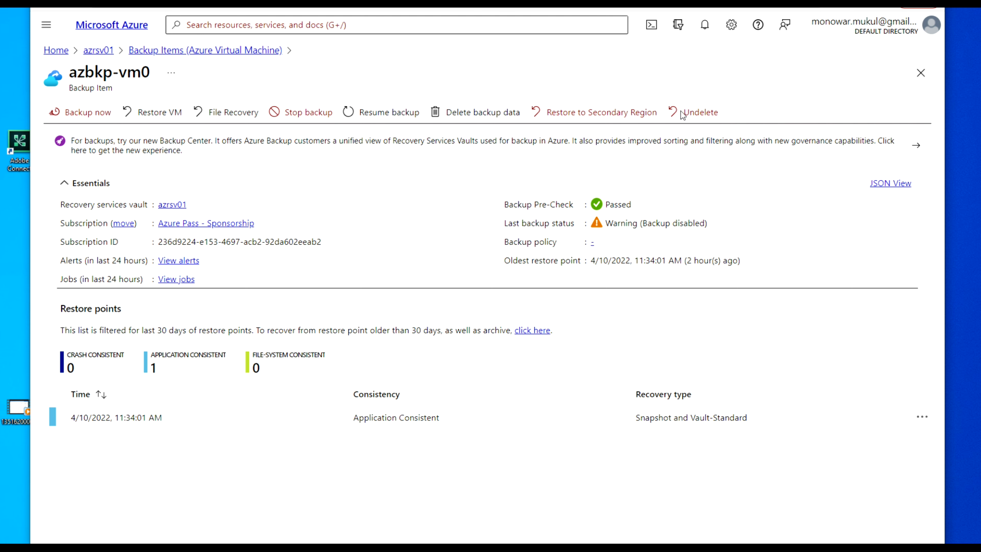
{"action": "left_click", "coordinate": [104, 53]}
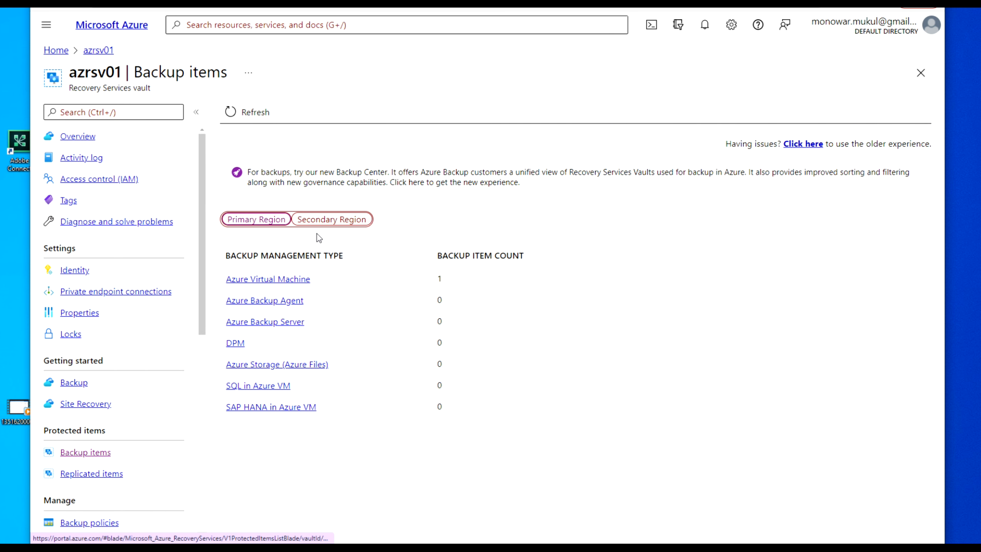
{"action": "left_click", "coordinate": [245, 114]}
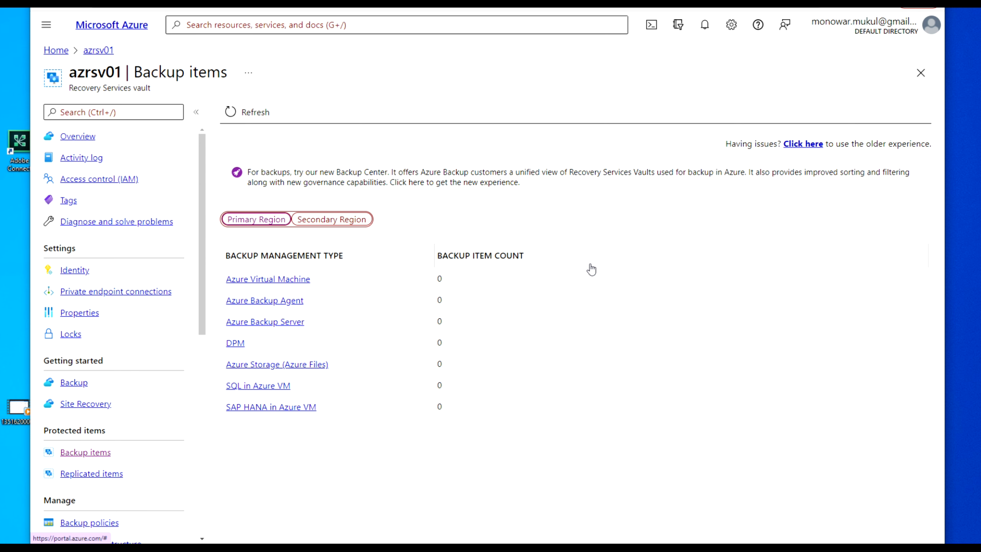
Open the azbkp-vm1 virtual machine from the portal home and go to its resource group azrsvrg0.
{"action": "left_click", "coordinate": [57, 51]}
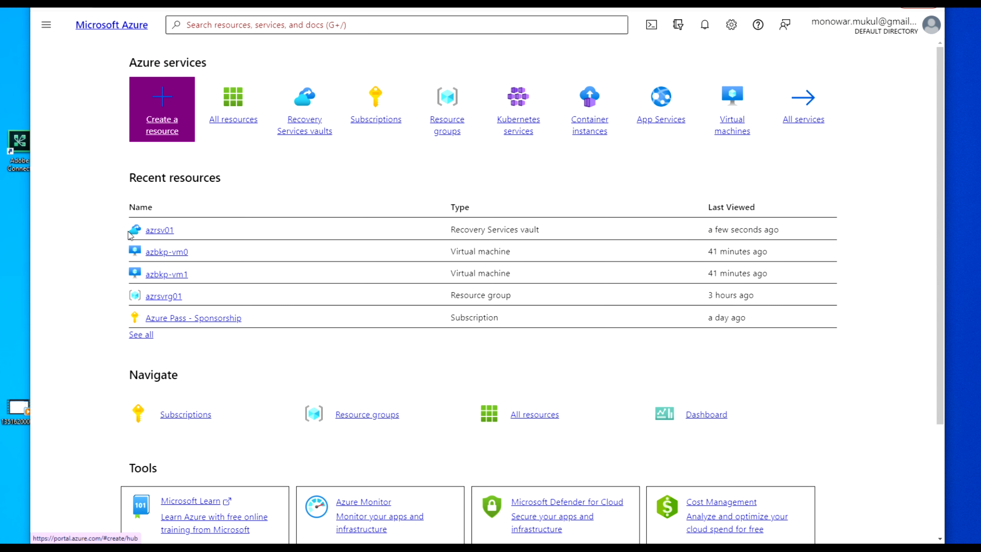
{"action": "left_click", "coordinate": [175, 274]}
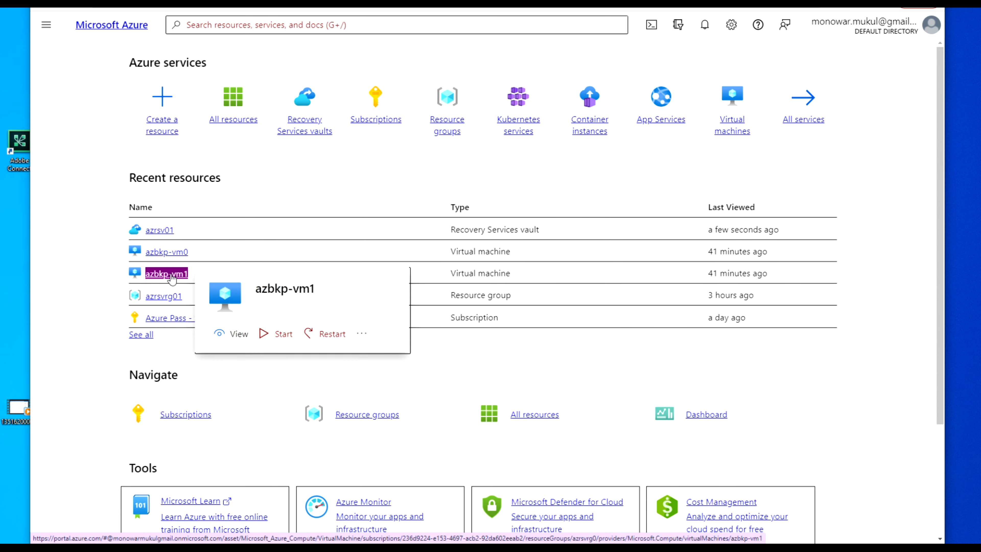
{"action": "left_click", "coordinate": [171, 275]}
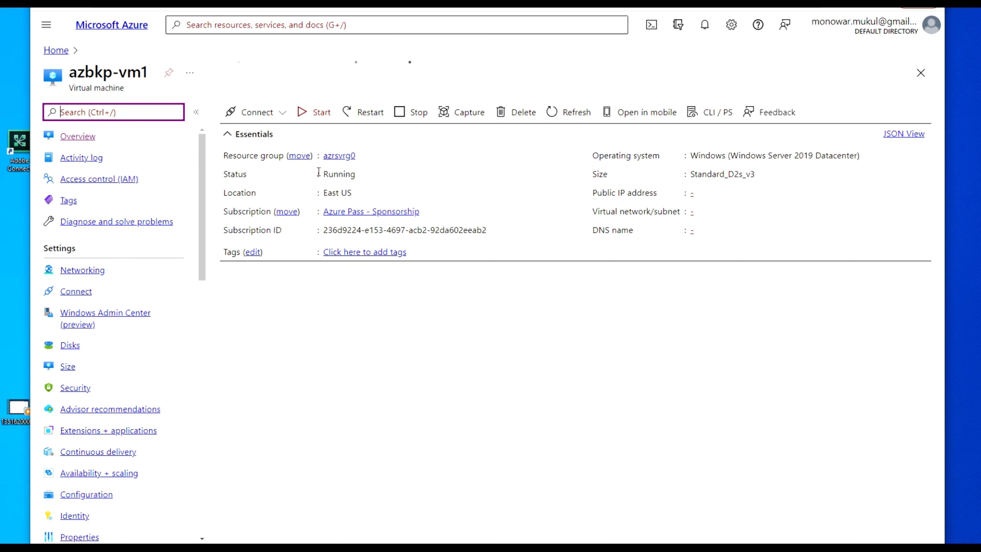
{"action": "left_click", "coordinate": [341, 156]}
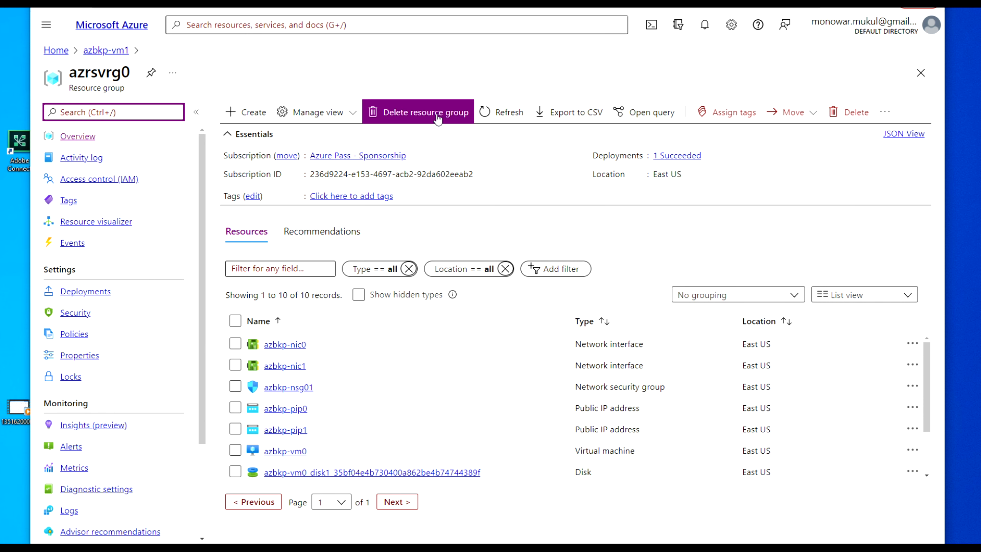
Delete the azrsvrg0 resource group, entering azrsvrg0 as the resource group name to confirm.
{"action": "left_click", "coordinate": [415, 114]}
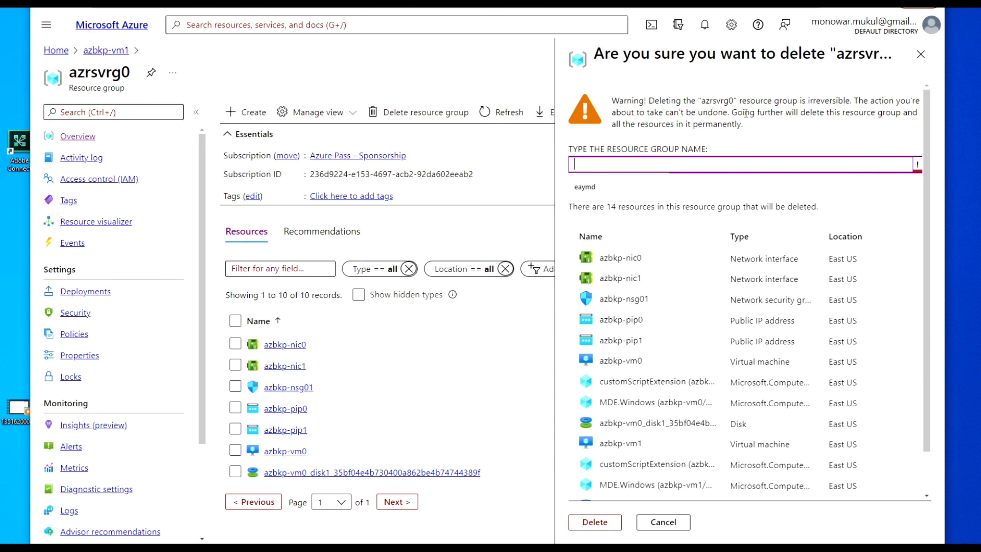
{"action": "left_click_drag", "start_coordinate": [734, 101], "coordinate": [704, 102]}
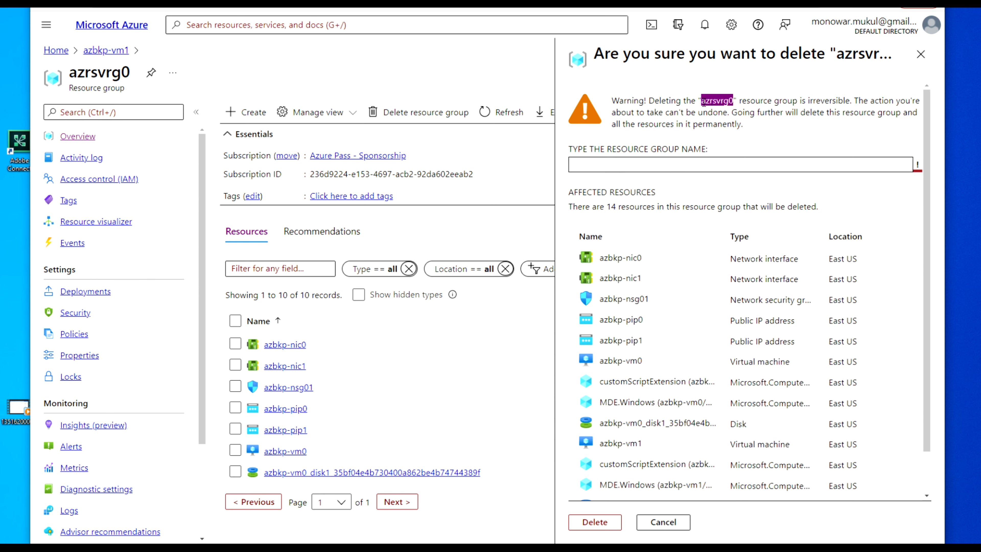
{"action": "left_click", "coordinate": [679, 166]}
{"action": "key", "text": "ctrl+v"}
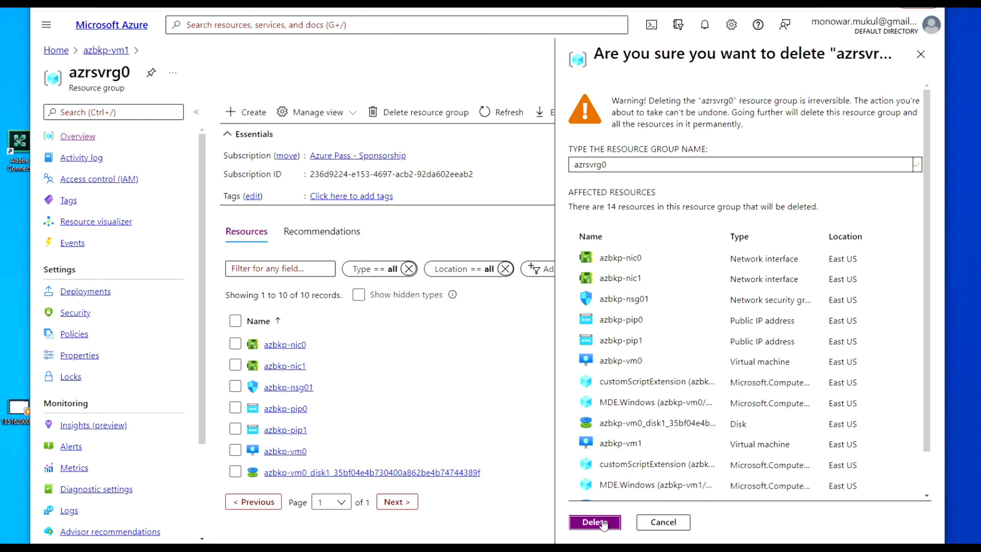
{"action": "left_click", "coordinate": [603, 523]}
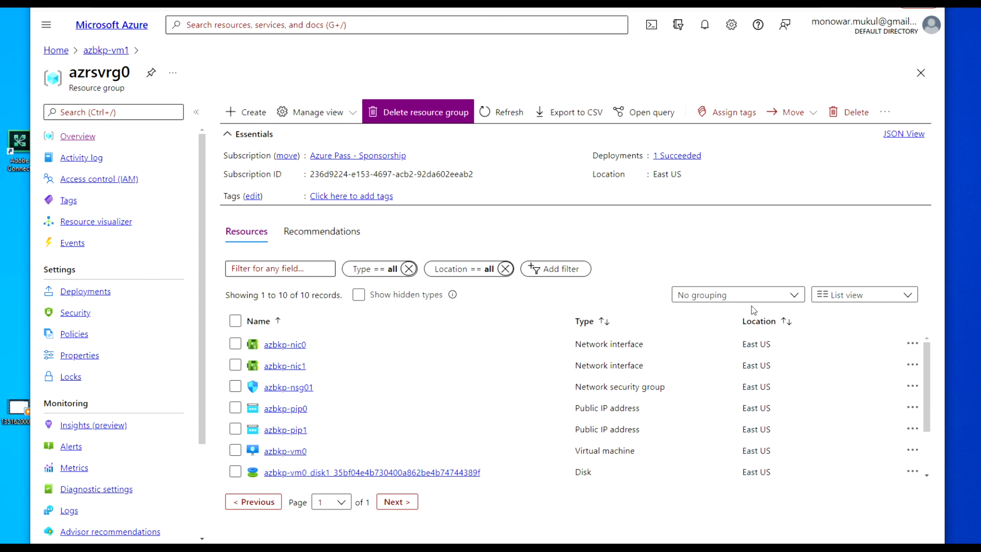
{"action": "left_click", "coordinate": [570, 113]}
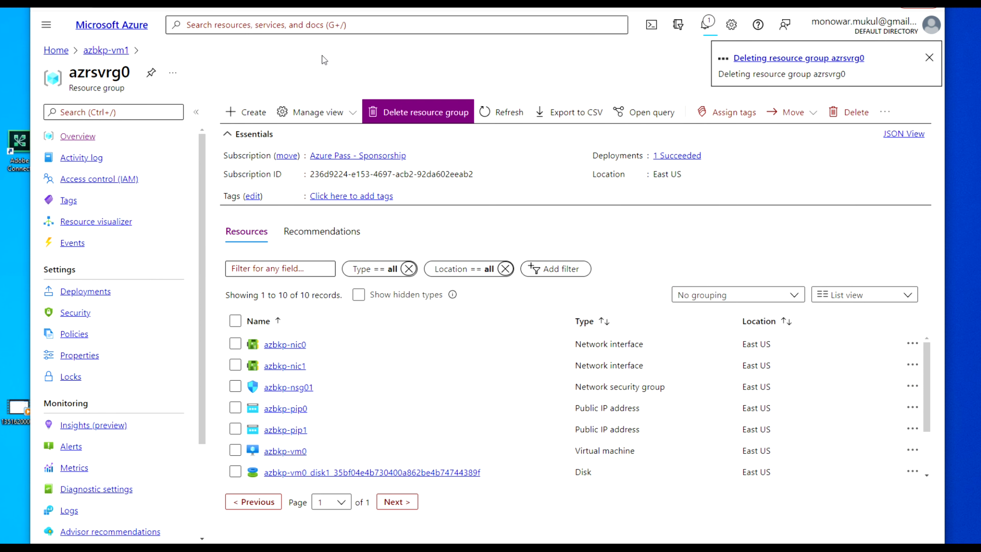
Open the azrsv01 Recovery Services vault from the portal home, start deleting it, and review the manual deletion steps.
{"action": "left_click", "coordinate": [60, 54]}
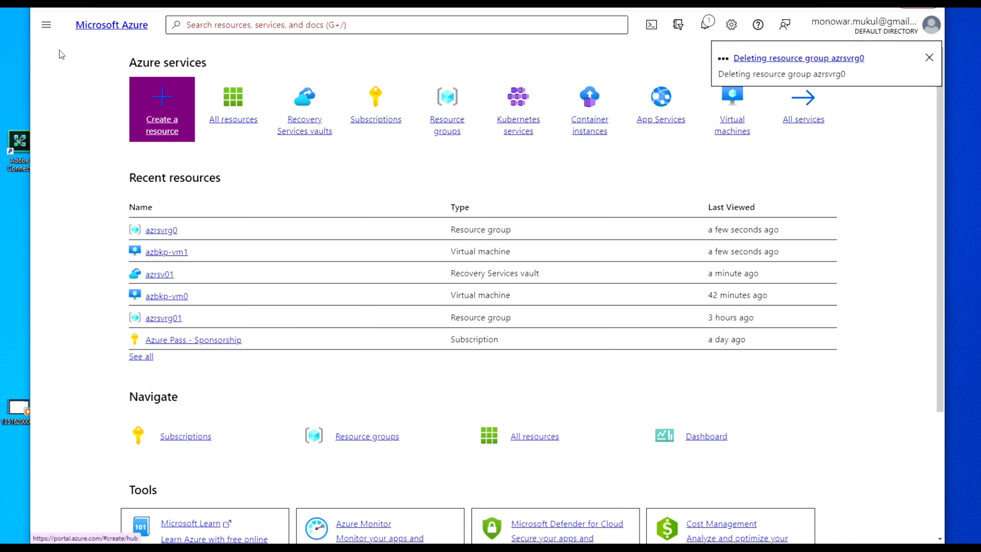
{"action": "left_click", "coordinate": [160, 274]}
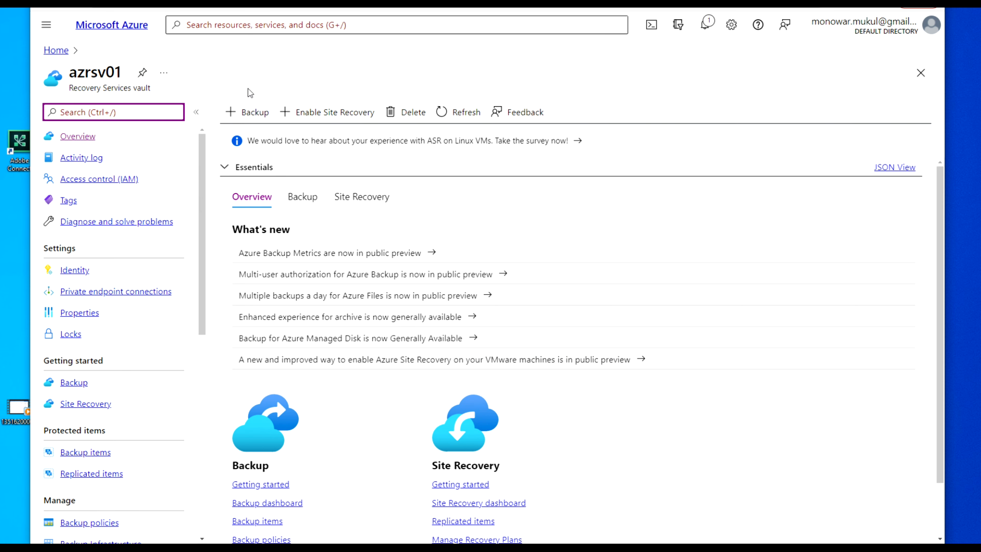
{"action": "left_click", "coordinate": [410, 114]}
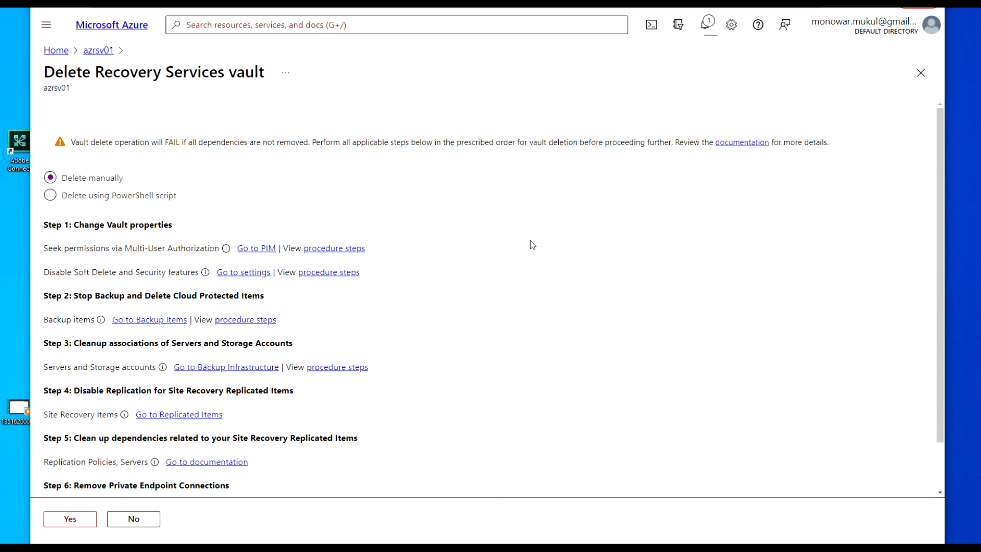
{"action": "scroll", "coordinate": [529, 243], "scroll_direction": "down", "scroll_amount": 1}
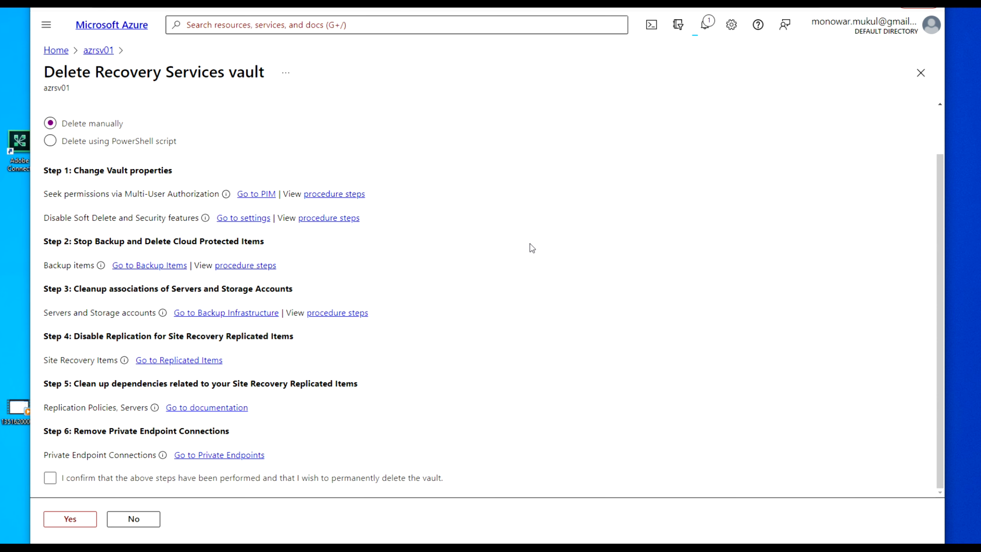
{"action": "scroll", "coordinate": [530, 243], "scroll_direction": "up", "scroll_amount": 1}
Choose to delete the vault using a PowerShell script, then generate, download and keep the script file.
{"action": "left_click", "coordinate": [51, 196]}
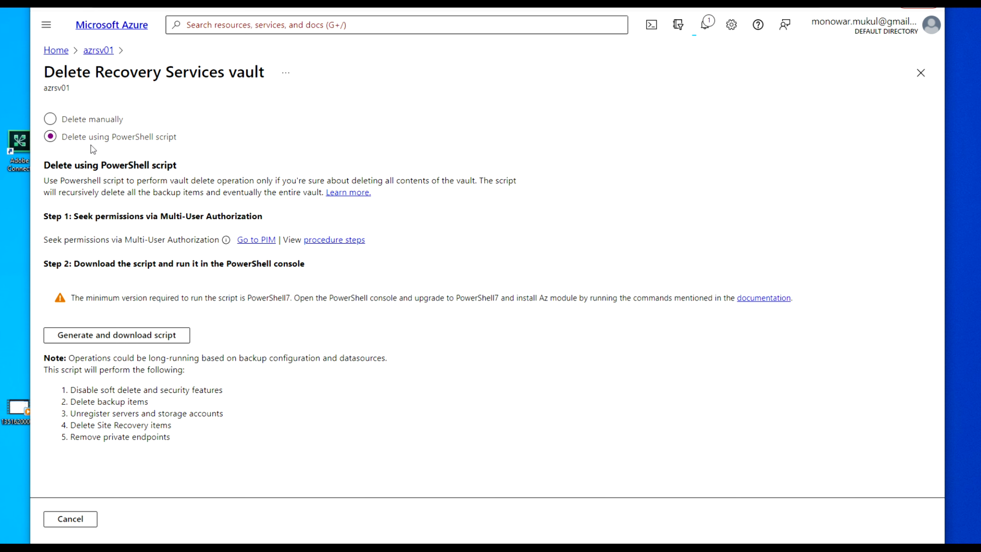
{"action": "left_click", "coordinate": [122, 340]}
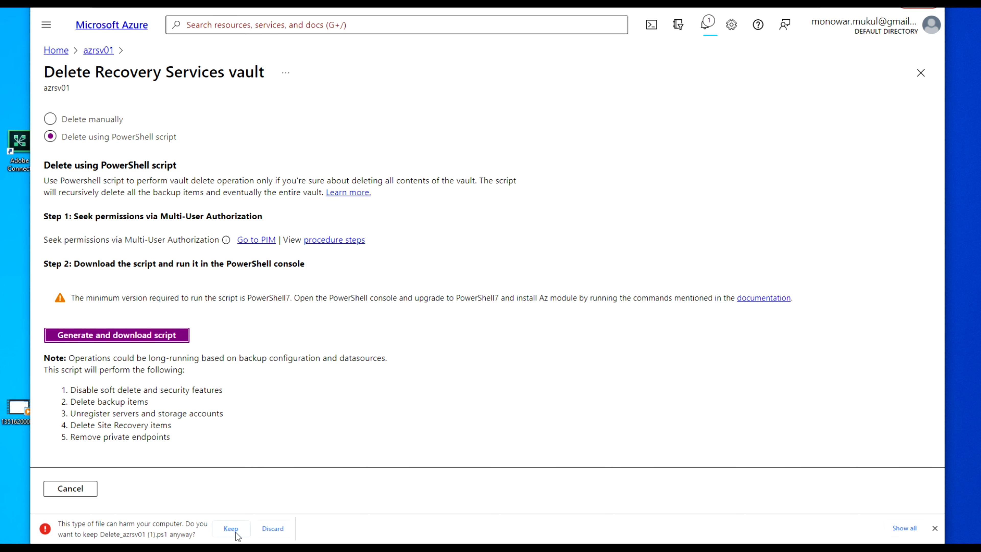
{"action": "left_click", "coordinate": [236, 532]}
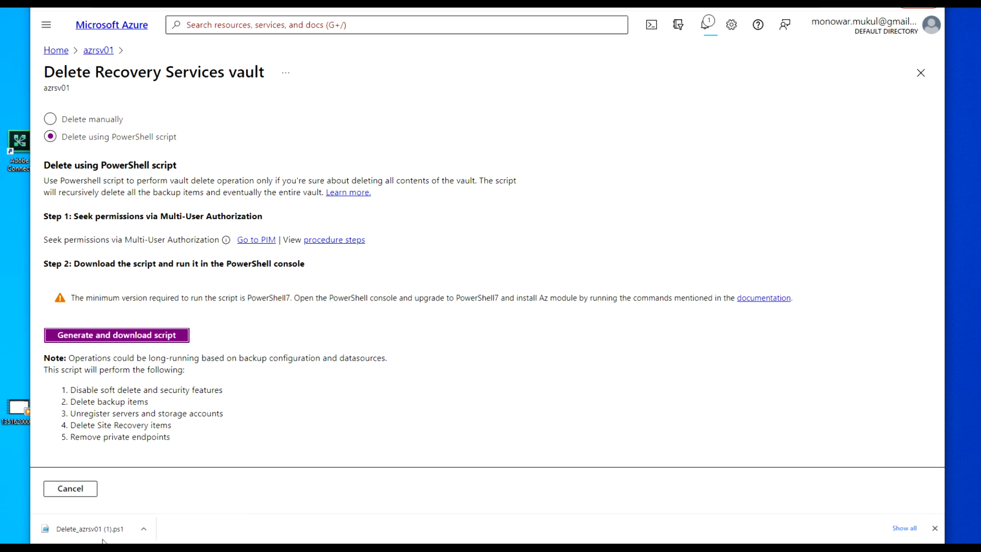
Open the downloaded Delete_azrsv01 (1).ps1 script in a narrowed Notepad window and start a Cloud Shell session in the Azure portal.
{"action": "left_click", "coordinate": [85, 532]}
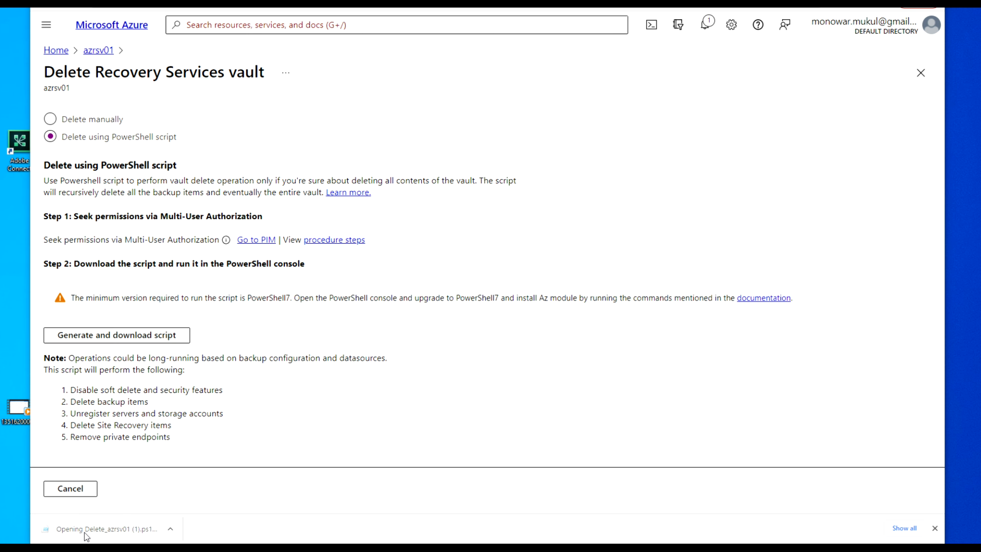
{"action": "left_click", "coordinate": [524, 273]}
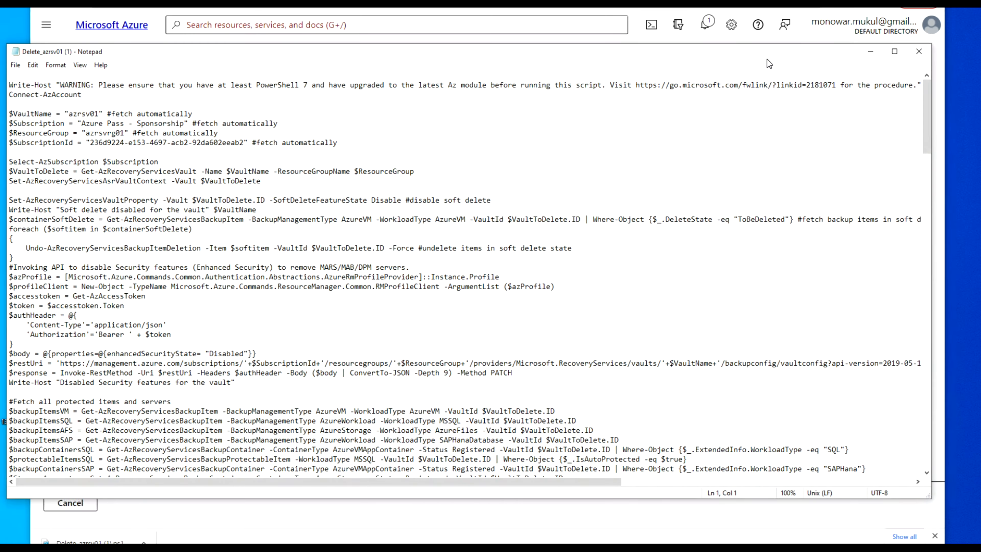
{"action": "left_click_drag", "start_coordinate": [774, 59], "coordinate": [768, 66]}
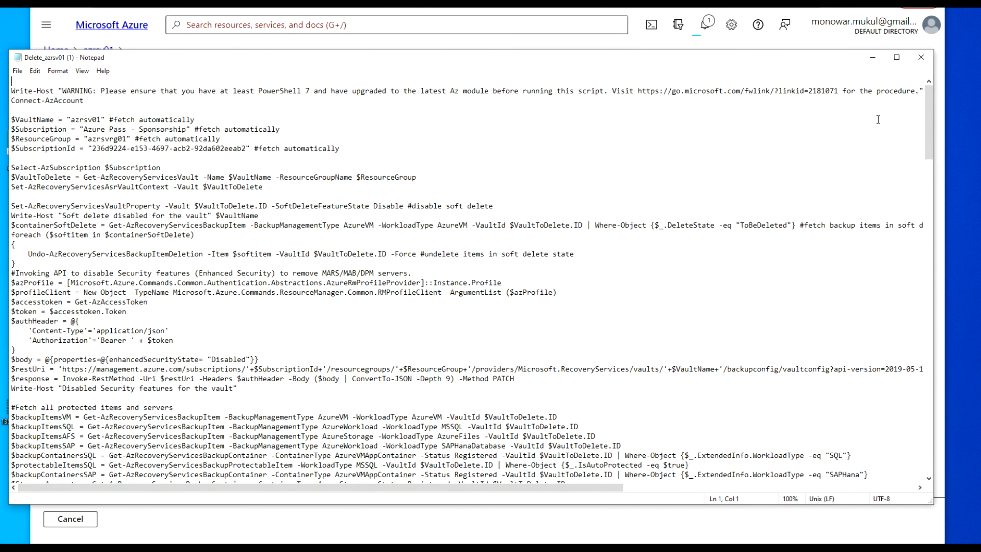
{"action": "left_click_drag", "start_coordinate": [933, 118], "coordinate": [610, 118]}
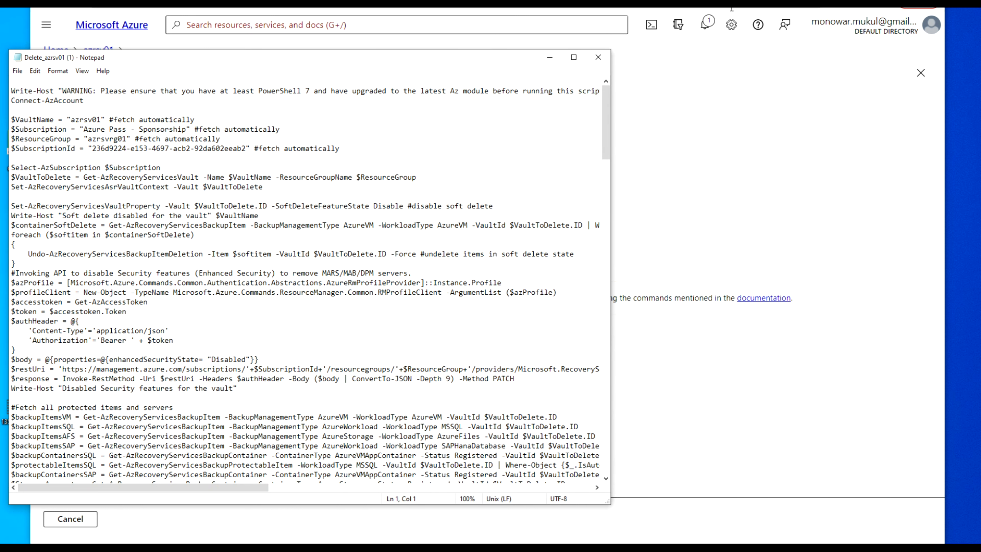
{"action": "left_click", "coordinate": [651, 26]}
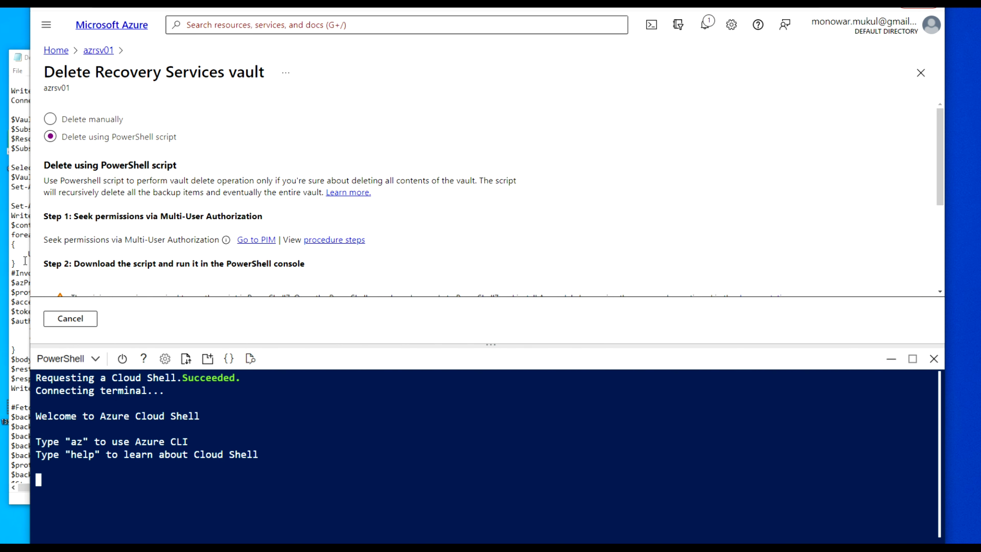
Copy the script from the $VaultName line through #Finish and paste it into the PowerShell Cloud Shell.
{"action": "left_click", "coordinate": [25, 260]}
{"action": "left_click", "coordinate": [42, 206]}
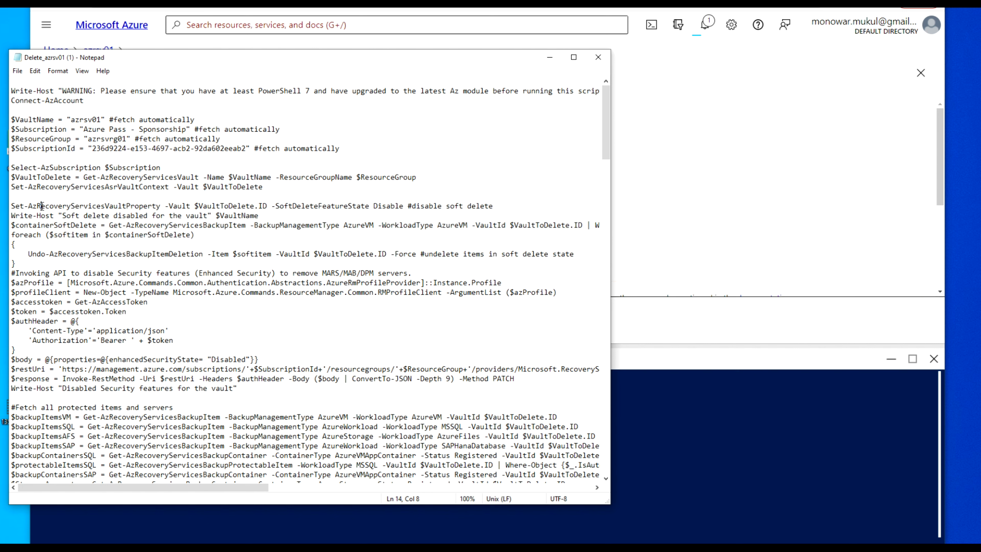
{"action": "double_click", "coordinate": [41, 206]}
{"action": "left_click", "coordinate": [16, 255]}
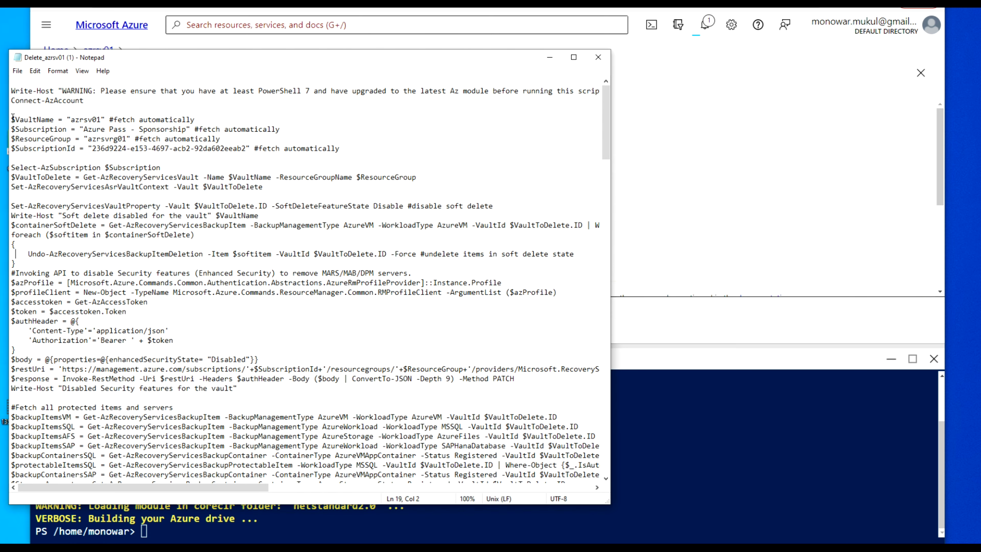
{"action": "left_click_drag", "start_coordinate": [13, 117], "coordinate": [275, 541]}
{"action": "left_click_drag", "start_coordinate": [400, 469], "coordinate": [410, 465]}
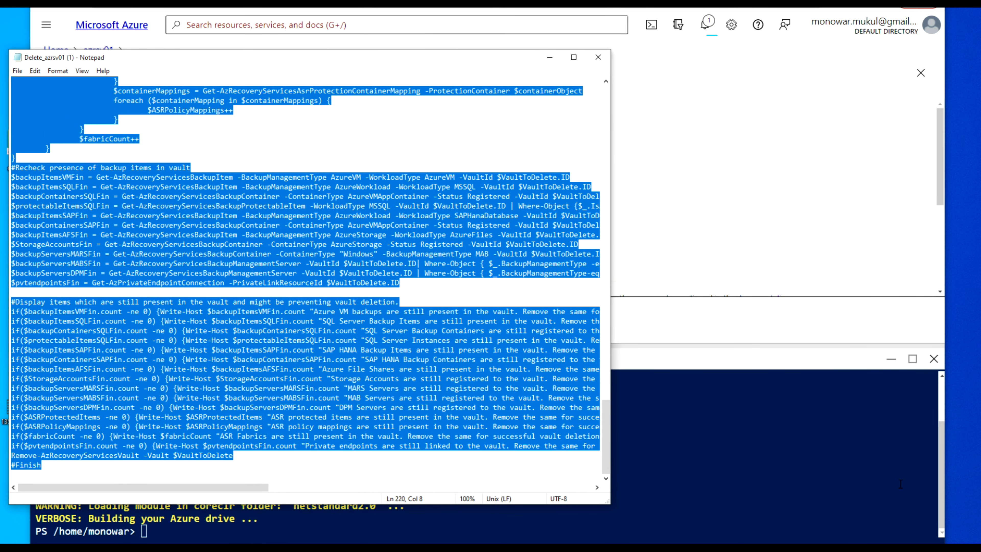
{"action": "left_click", "coordinate": [805, 522]}
{"action": "right_click", "coordinate": [806, 521]}
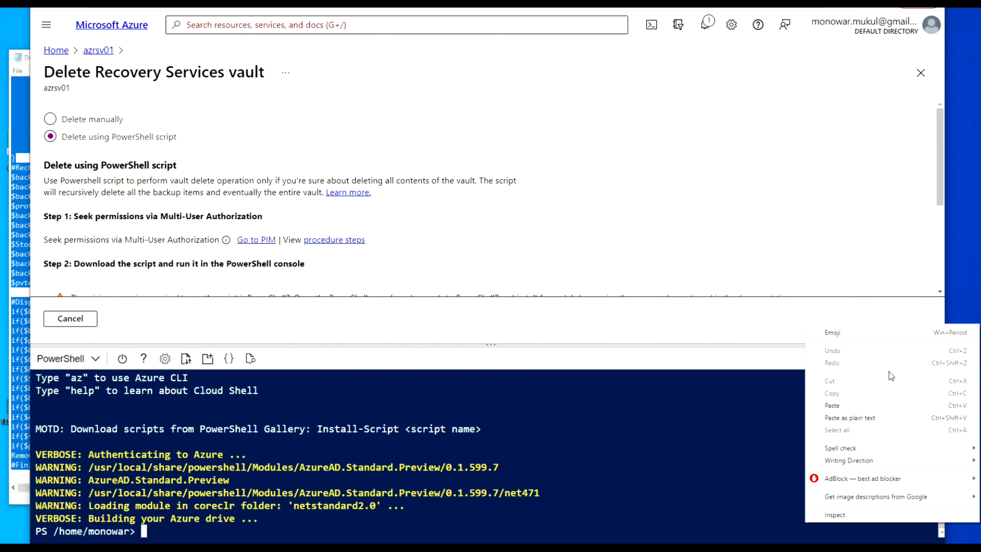
{"action": "left_click", "coordinate": [853, 405]}
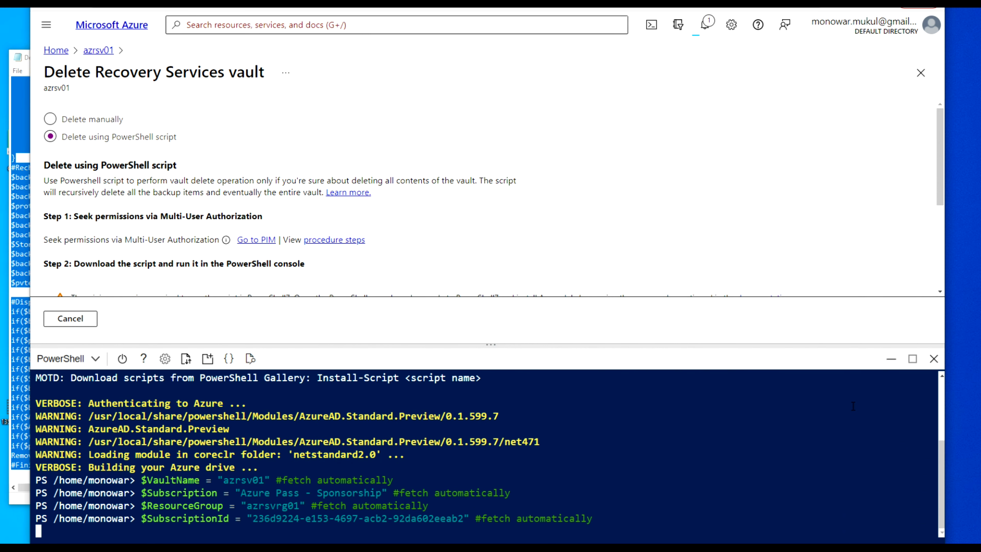